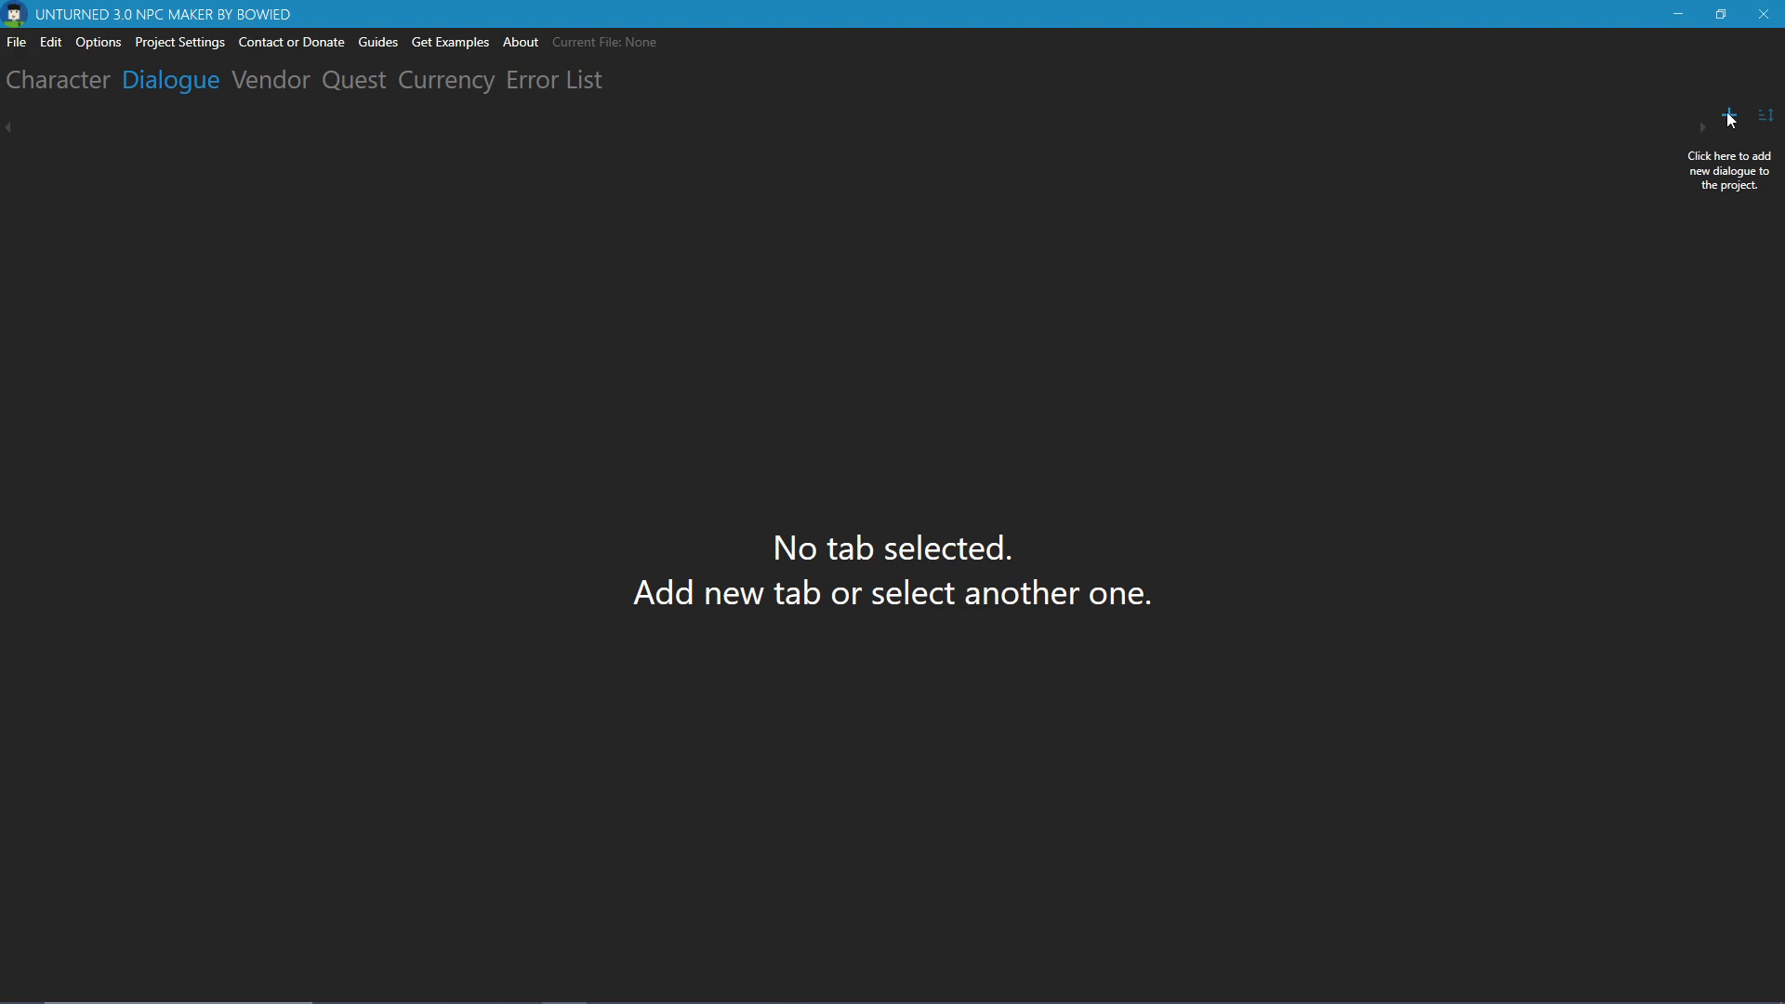
Add a new dialogue and set its ID to 35313, copied from the character's Start Dialogue value
{"action": "left_click", "coordinate": [1731, 118]}
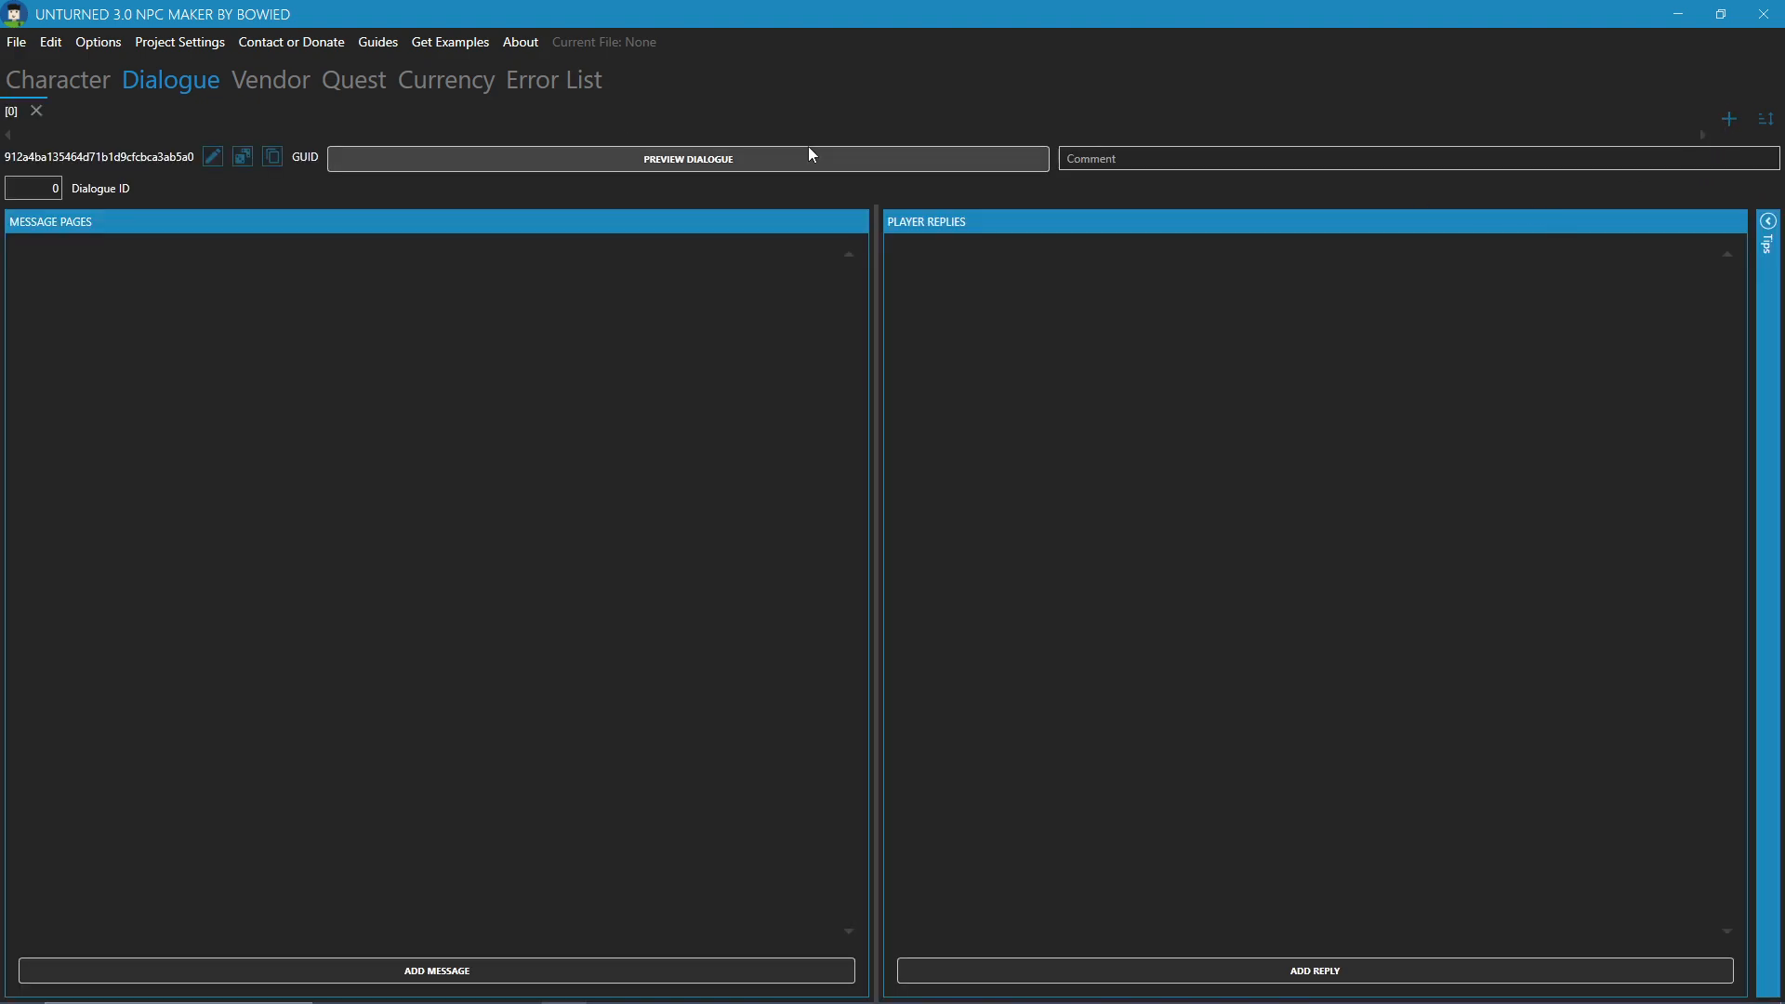
{"action": "left_click", "coordinate": [49, 190]}
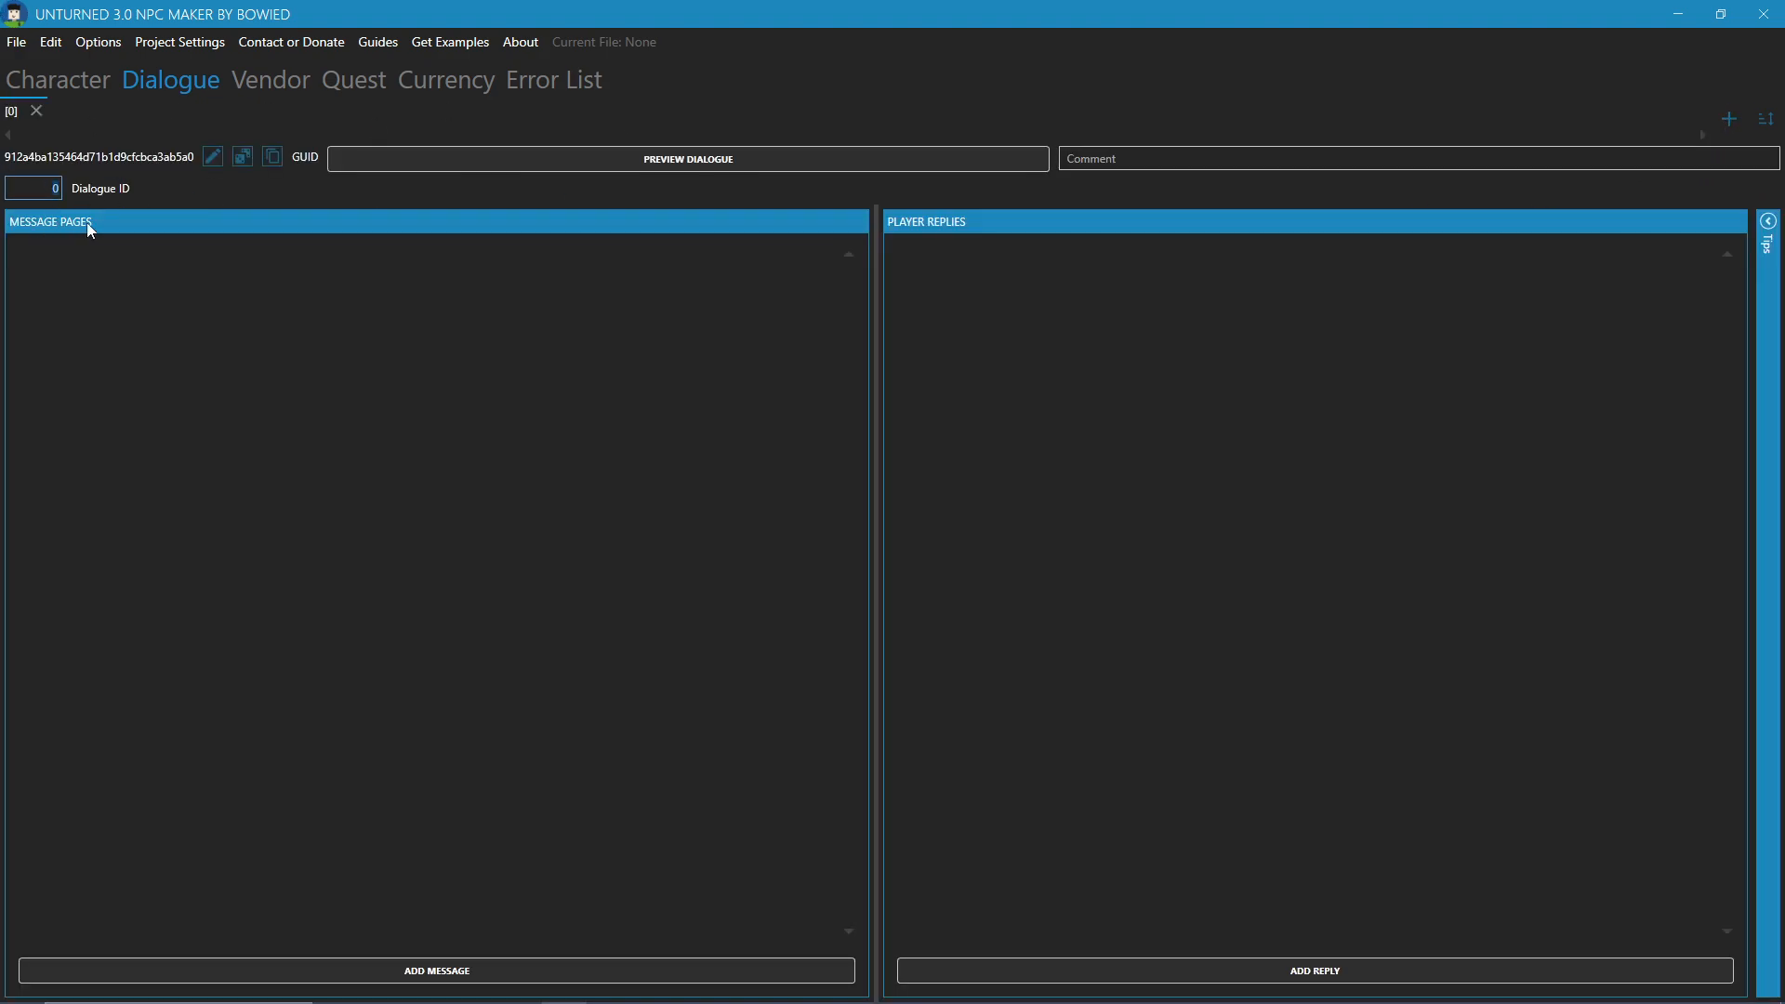
{"action": "left_click", "coordinate": [57, 81]}
{"action": "double_click", "coordinate": [159, 291]}
{"action": "key", "text": "ctrl+c"}
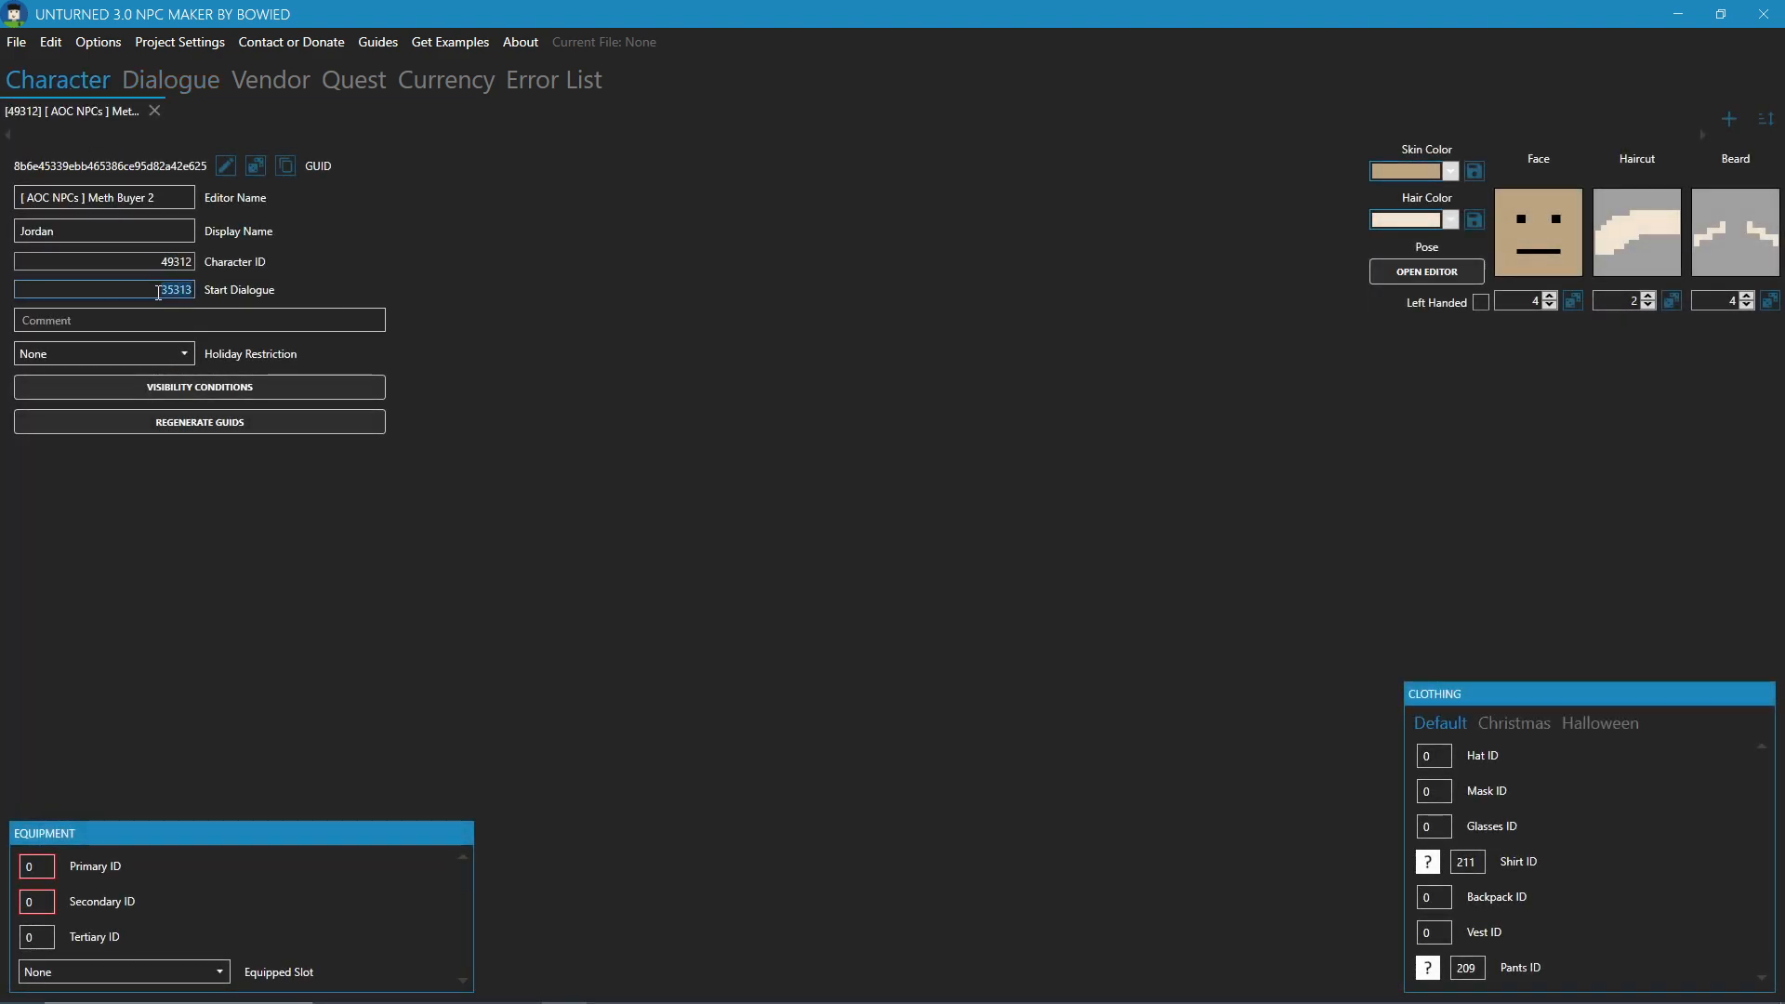
{"action": "left_click", "coordinate": [172, 80]}
{"action": "key", "text": "ctrl+v"}
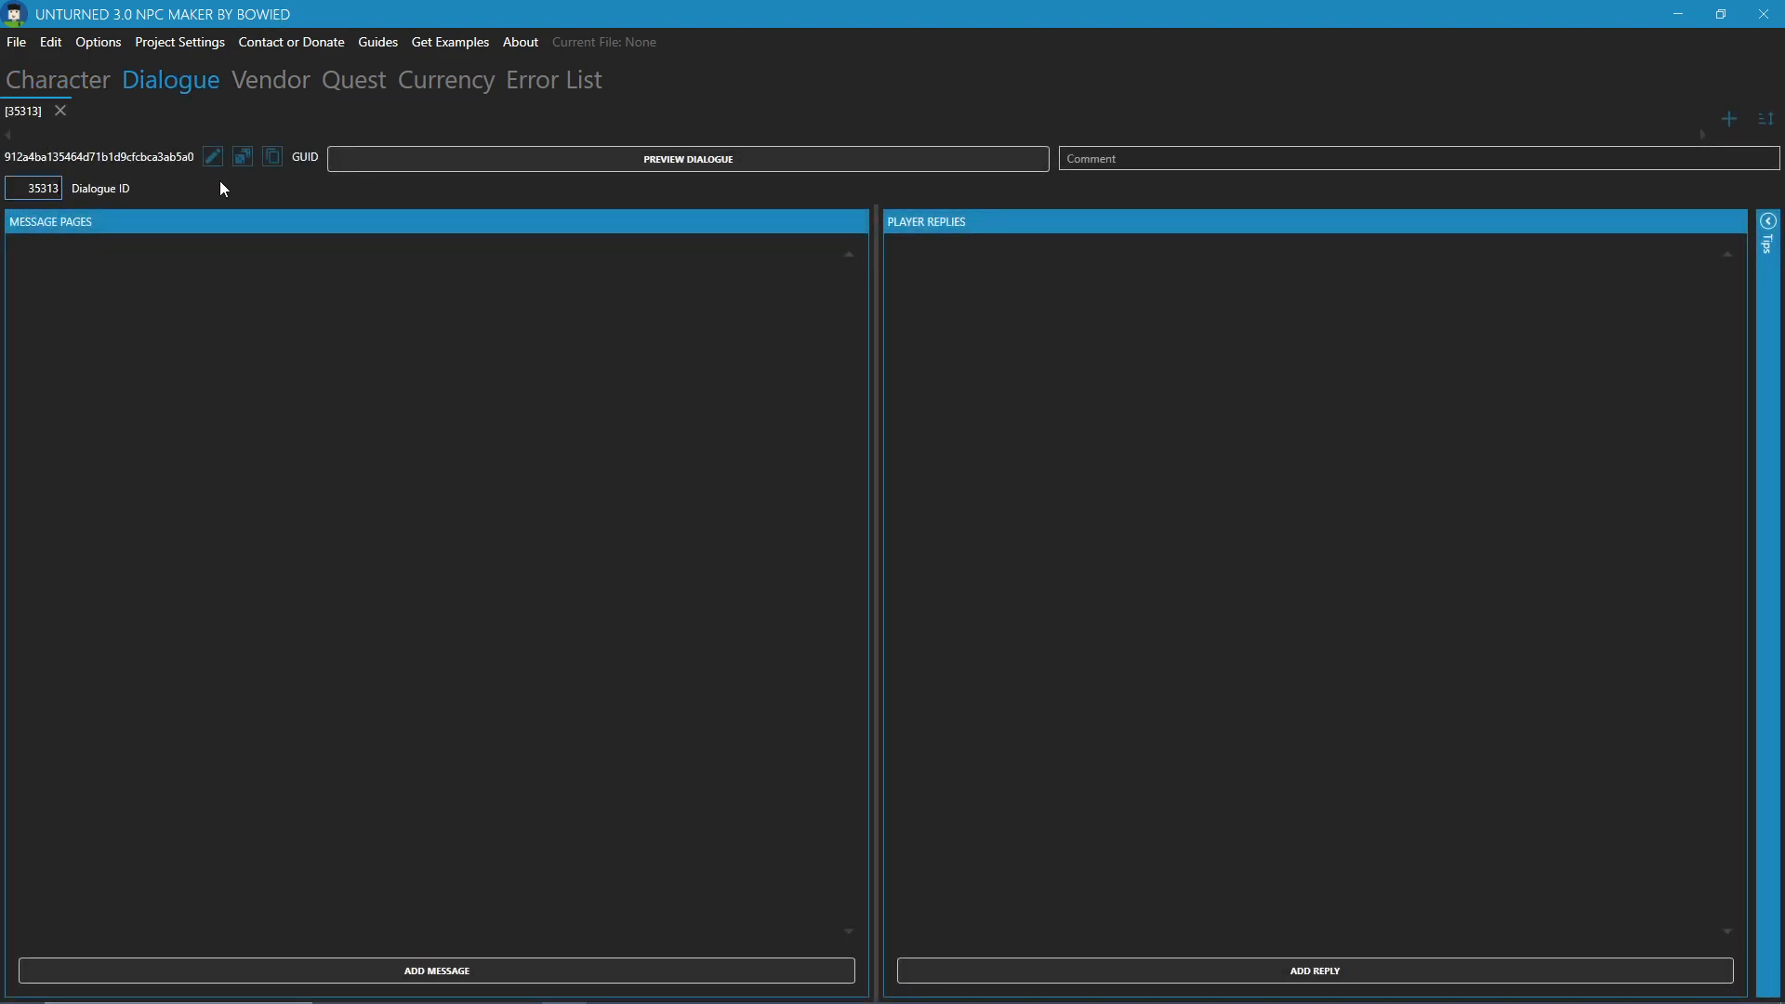
{"action": "left_click", "coordinate": [71, 65]}
{"action": "left_click", "coordinate": [164, 80]}
Add an empty message and an empty player reply to dialogue 35313, and view the text formatting tips
{"action": "left_click", "coordinate": [505, 973]}
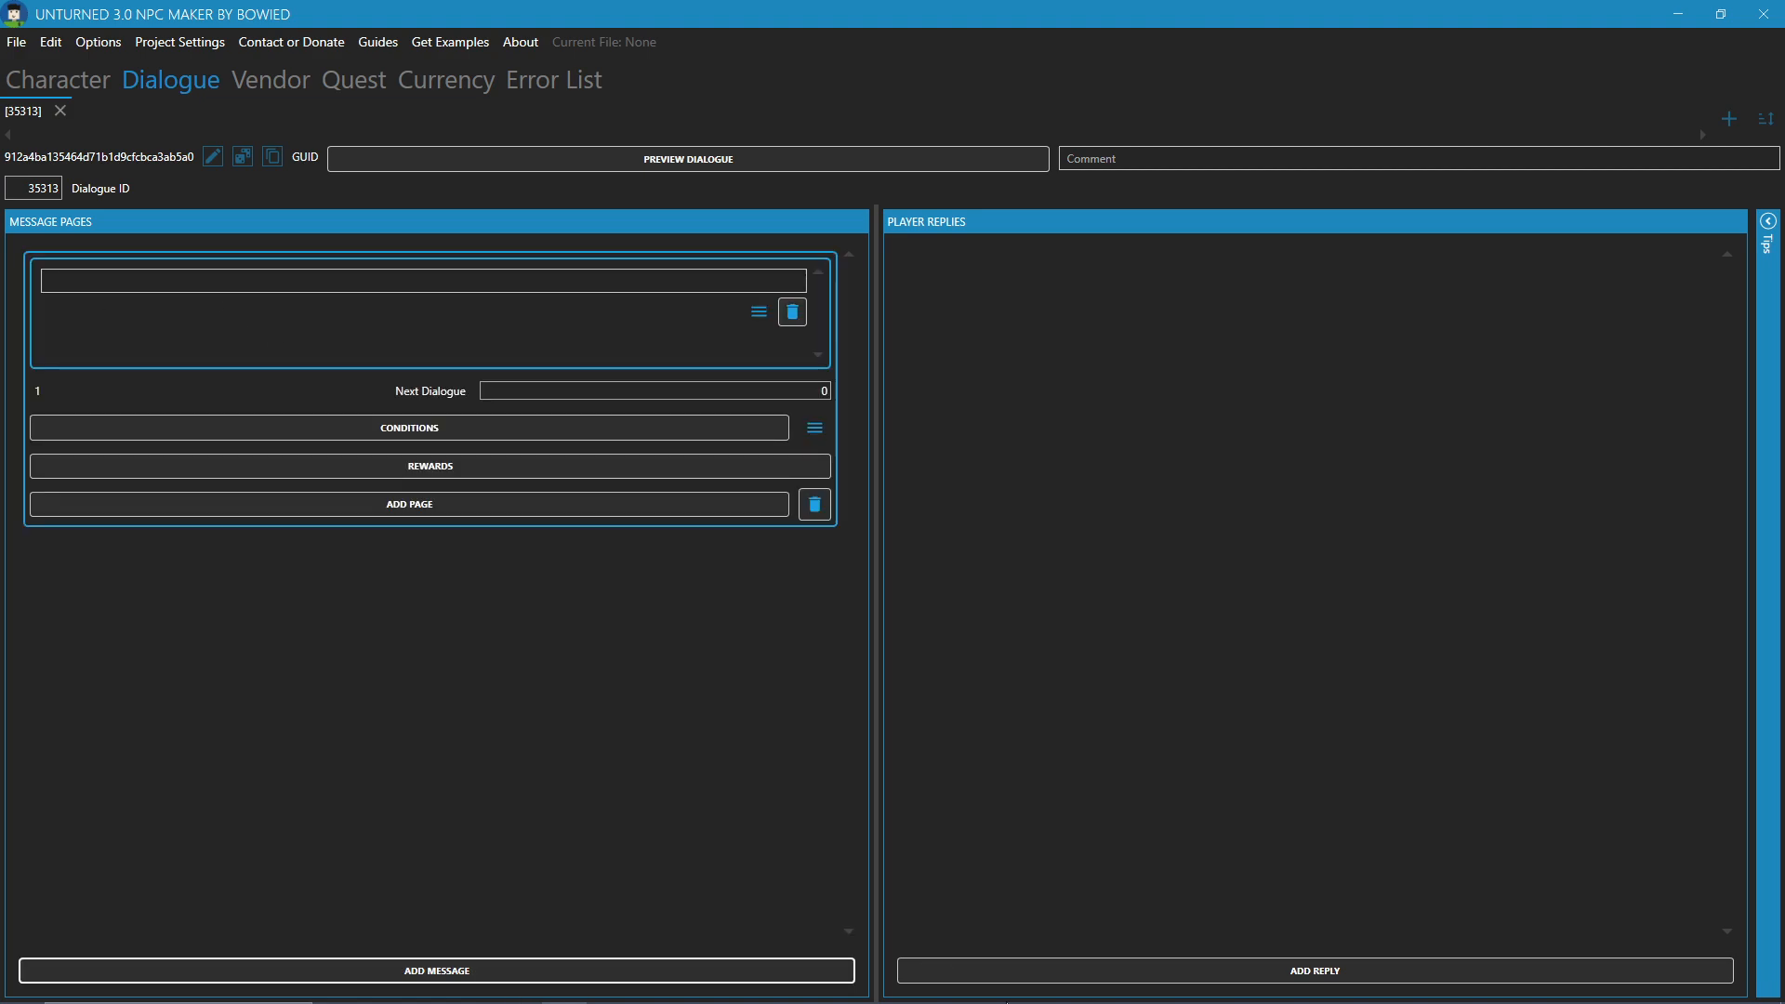
{"action": "left_click", "coordinate": [1047, 969]}
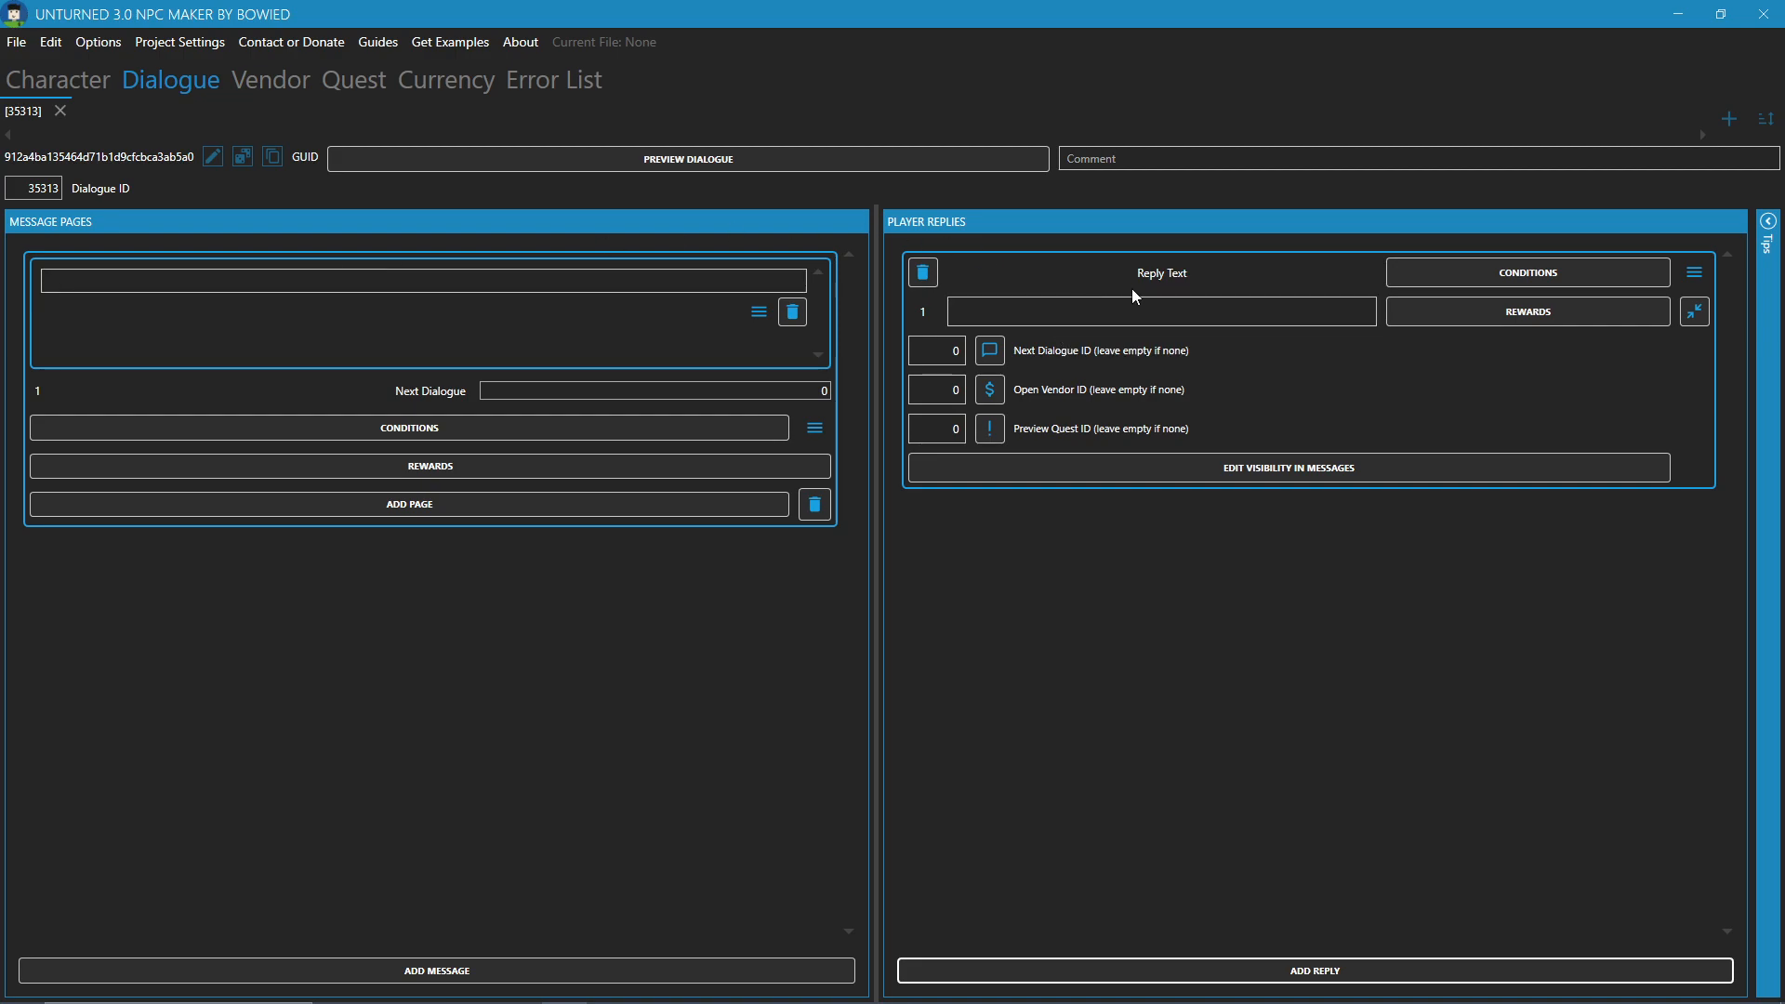
{"action": "left_click", "coordinate": [339, 285]}
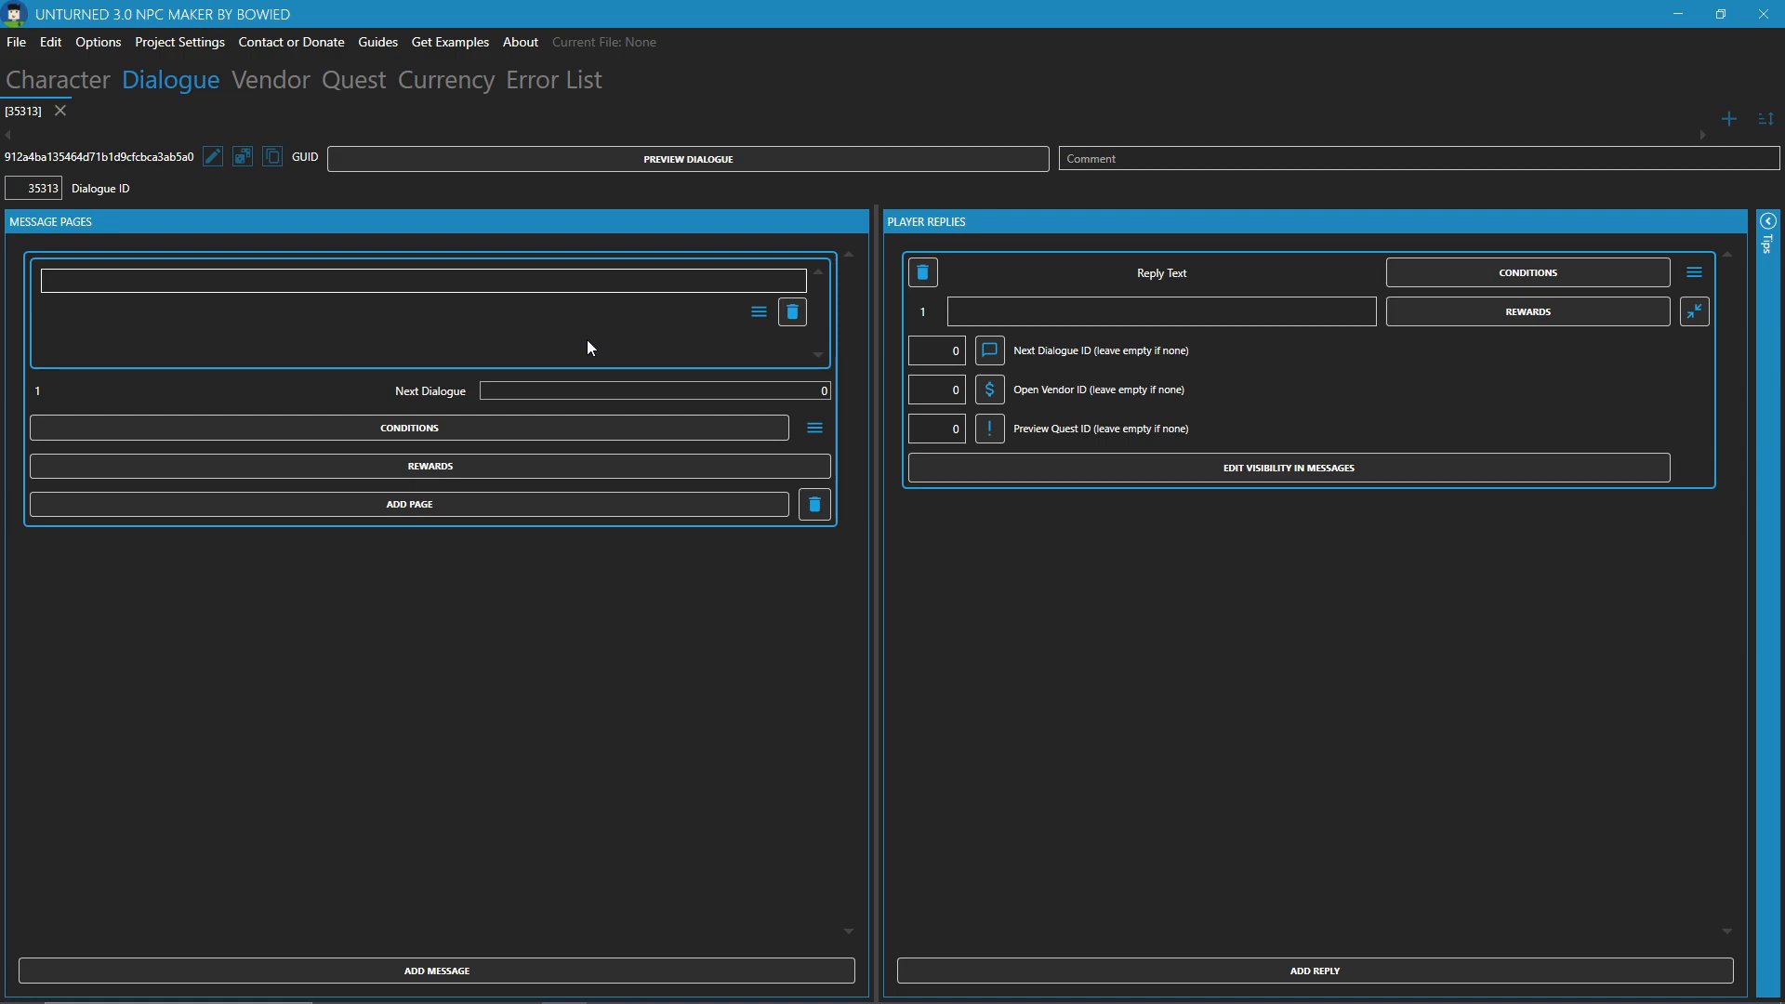
{"action": "left_click", "coordinate": [1774, 233]}
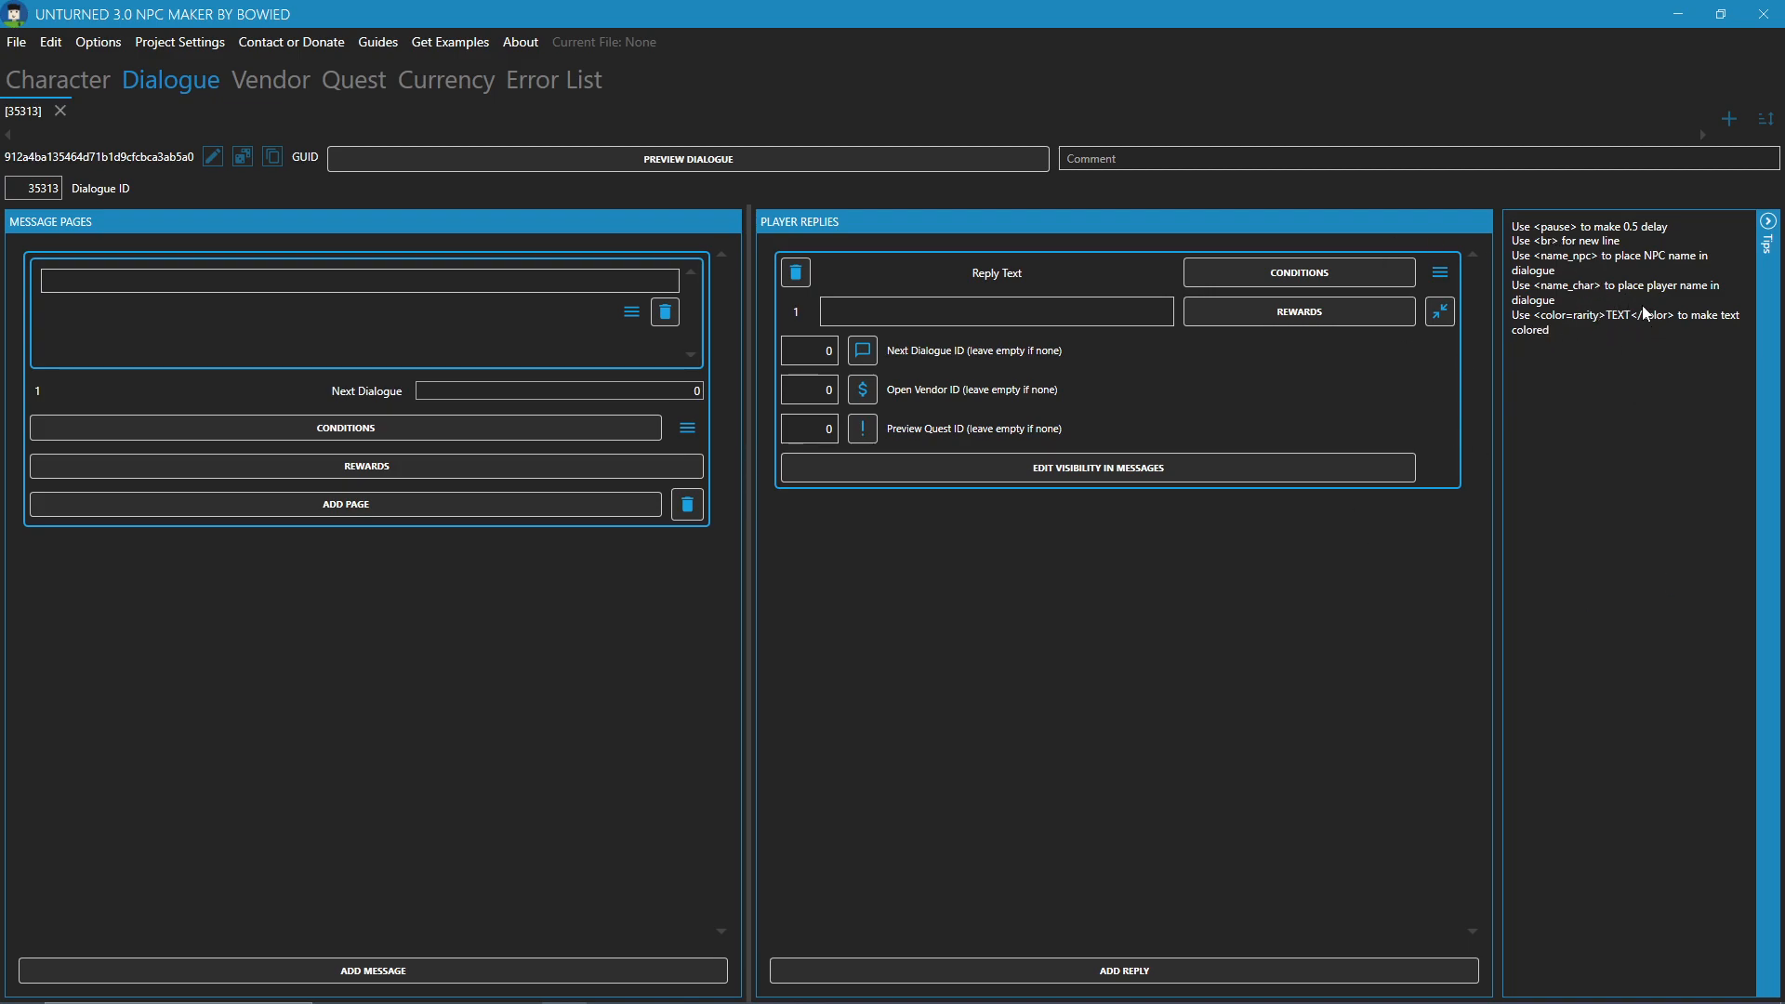
{"action": "left_click", "coordinate": [1759, 241]}
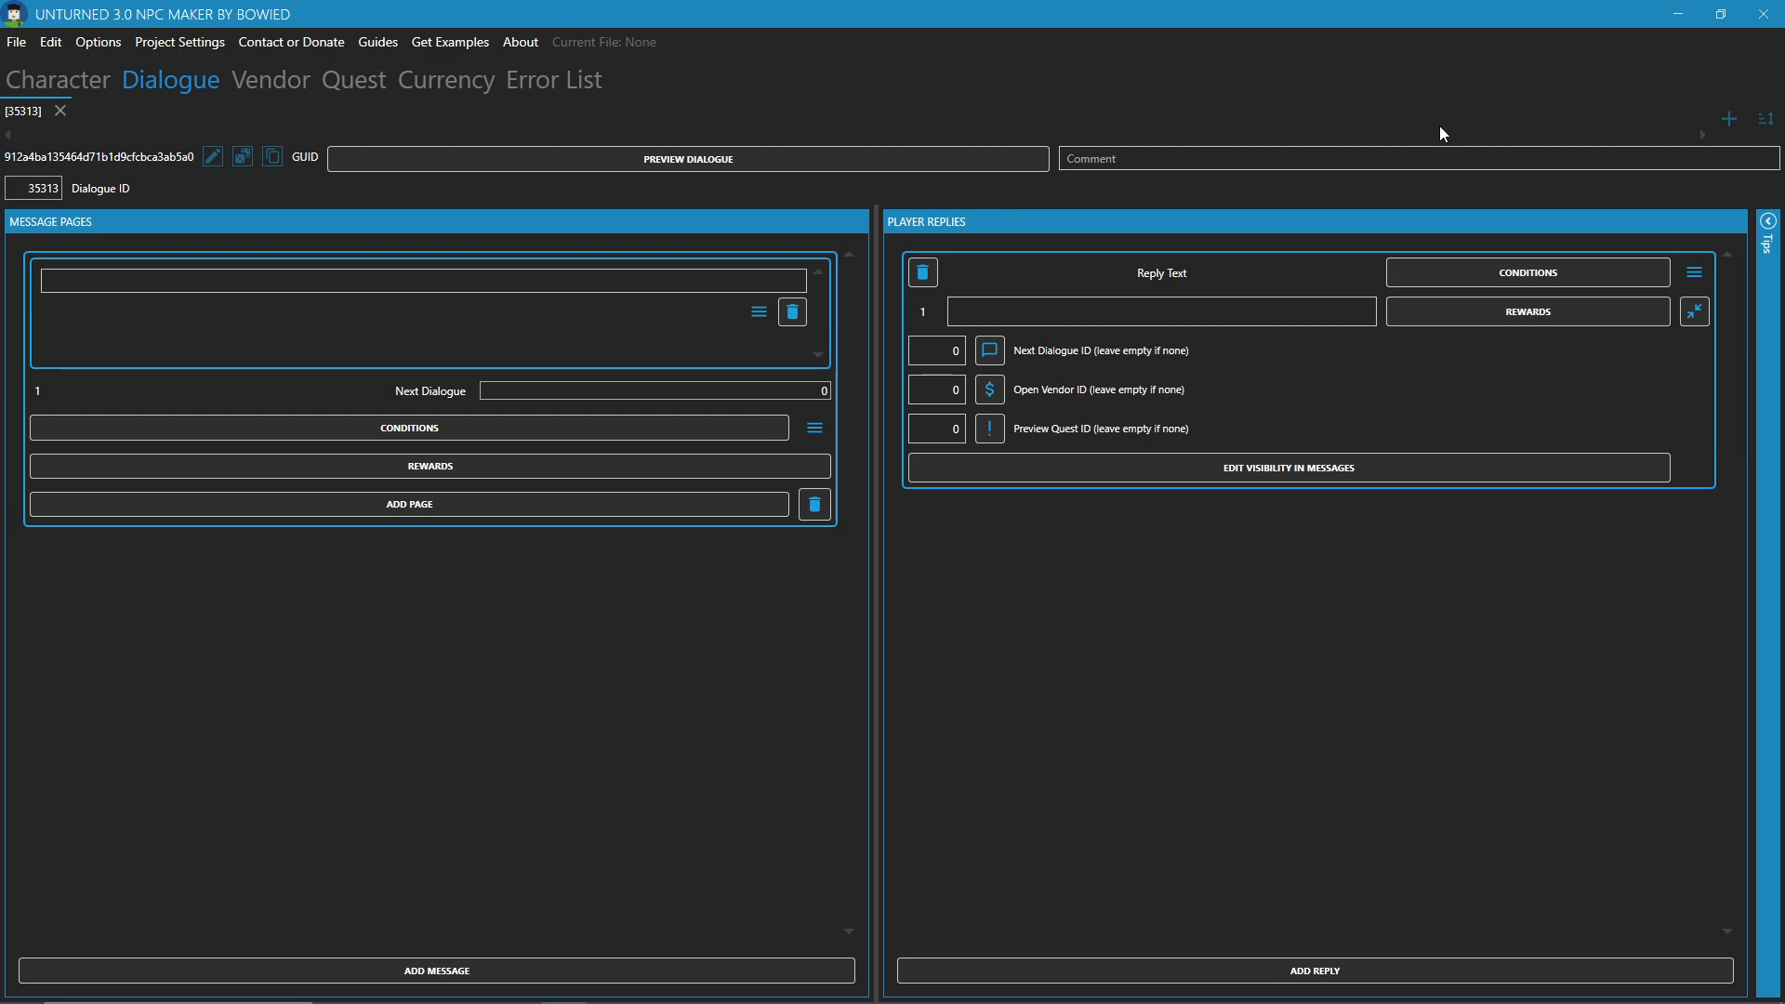
Write the message text "<b>Hello</b> How are you doing?" with the greeting in bold tags
{"action": "left_click", "coordinate": [445, 279]}
{"action": "type", "text": "<b>"}
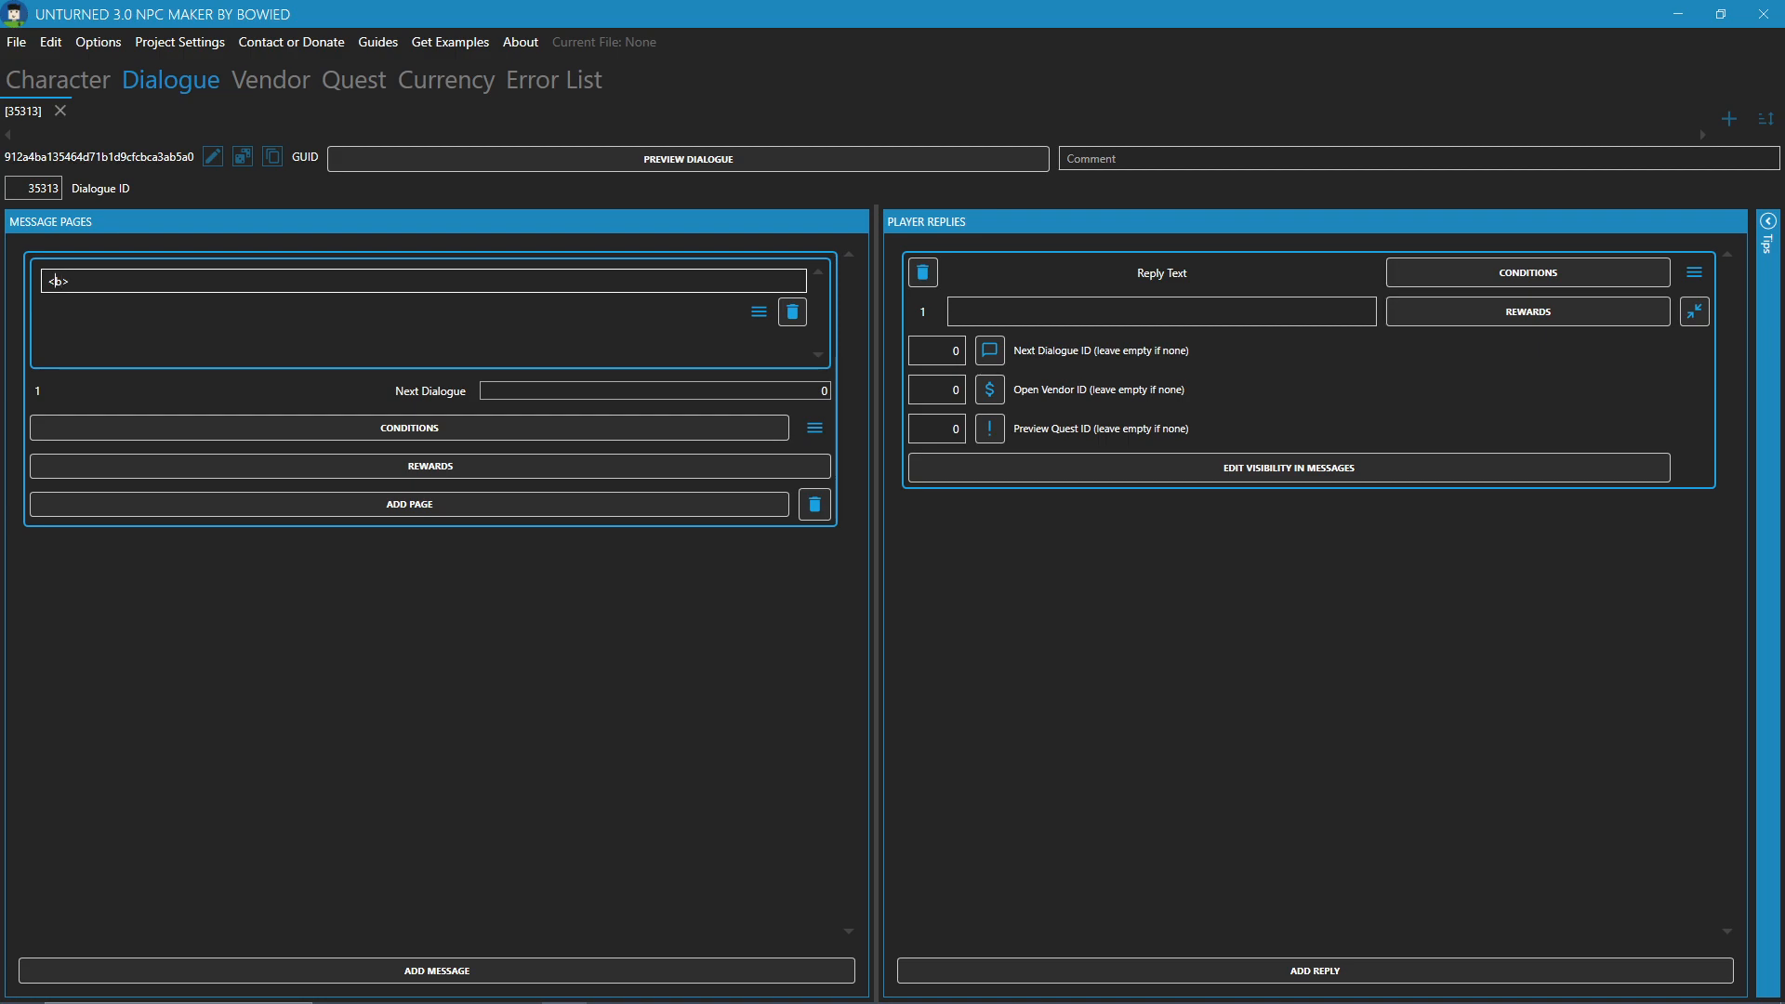
{"action": "type", "text": "Hello</b> How are you doing? <>"}
Try colour tags with #2842das, red, green and mythical, plus a br tag, after the greeting in the message
{"action": "key", "text": "Left"}
{"action": "type", "text": "I"}
{"action": "key", "text": "BackSpace"}
{"action": "type", "text": "i"}
{"action": "key", "text": "BackSpace"}
{"action": "type", "text": "color=#2842das"}
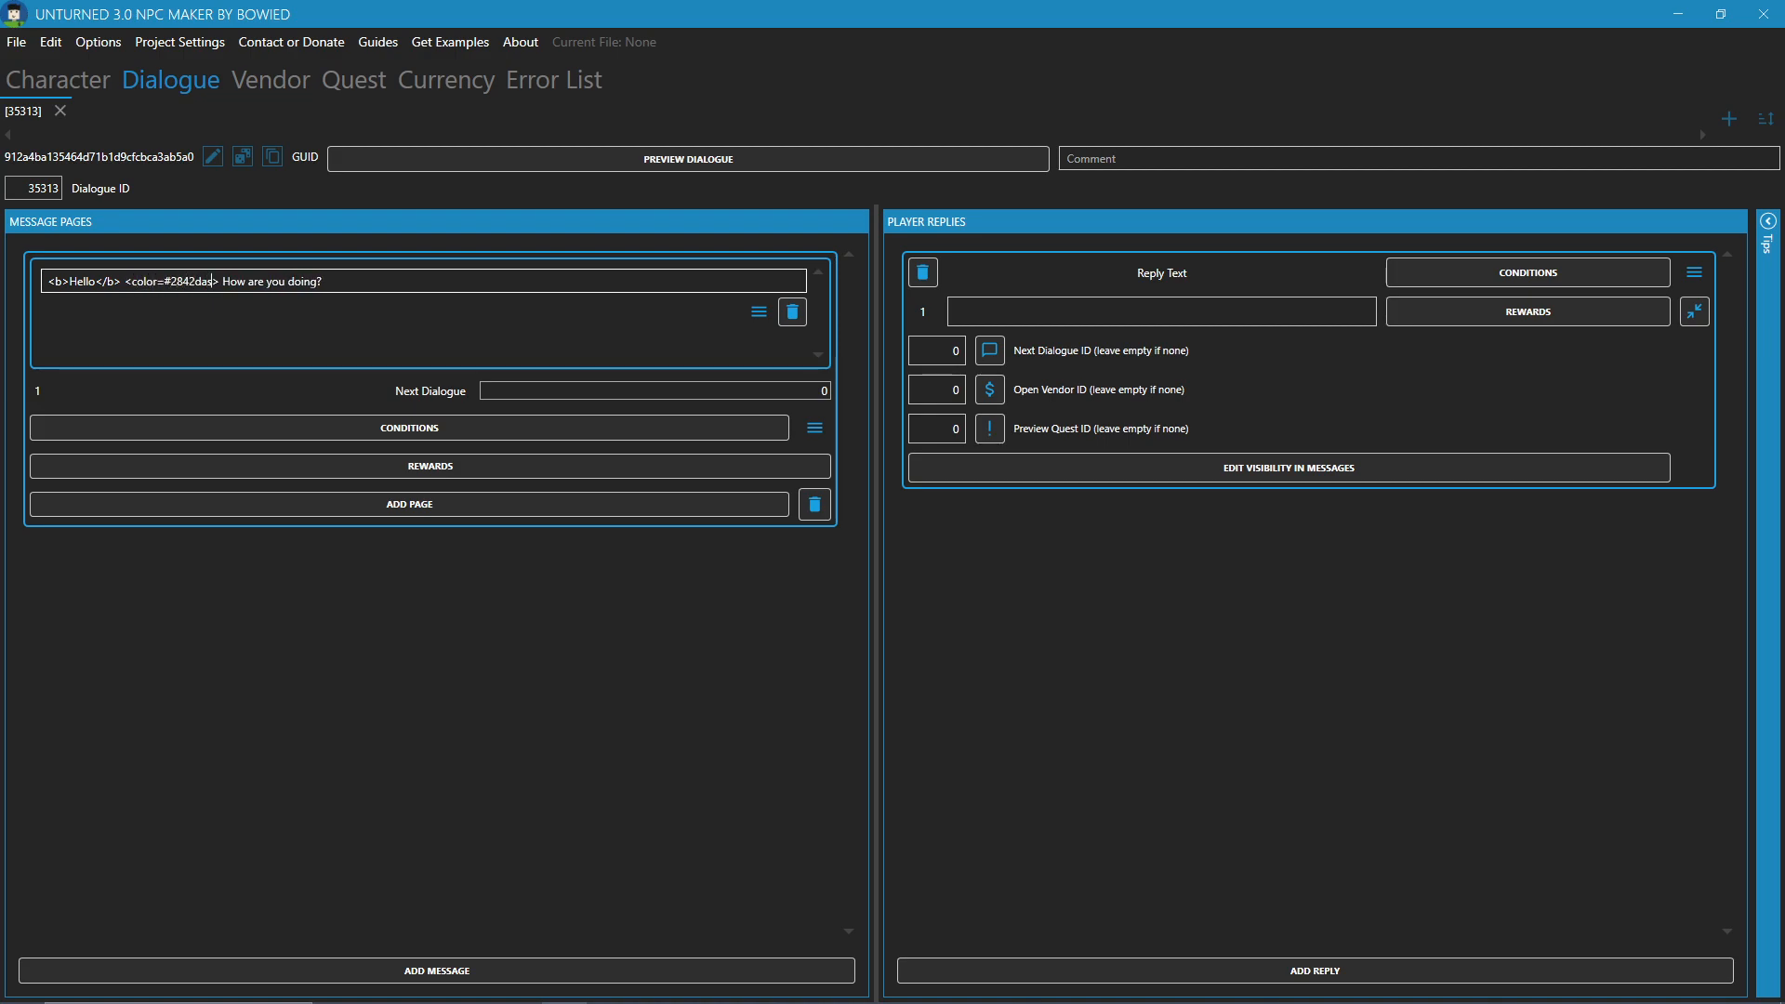
{"action": "key", "text": "BackSpace"}
{"action": "key", "text": "BackSpace"}
{"action": "key", "text": "BackSpace"}
{"action": "key", "text": "BackSpace"}
{"action": "key", "text": "BackSpace"}
{"action": "key", "text": "BackSpace"}
{"action": "key", "text": "BackSpace"}
{"action": "key", "text": "BackSpace"}
{"action": "type", "text": "red"}
{"action": "key", "text": "BackSpace"}
{"action": "key", "text": "BackSpace"}
{"action": "key", "text": "BackSpace"}
{"action": "type", "text": "green"}
{"action": "key", "text": "BackSpace"}
{"action": "key", "text": "BackSpace"}
{"action": "key", "text": "BackSpace"}
{"action": "key", "text": "BackSpace"}
{"action": "key", "text": "BackSpace"}
{"action": "key", "text": "BackSpace"}
{"action": "key", "text": "BackSpace"}
{"action": "key", "text": "BackSpace"}
{"action": "key", "text": "BackSpace"}
{"action": "key", "text": "BackSpace"}
{"action": "key", "text": "BackSpace"}
{"action": "type", "text": "color=rar"}
{"action": "key", "text": "BackSpace"}
{"action": "key", "text": "BackSpace"}
{"action": "key", "text": "BackSpace"}
{"action": "type", "text": "mythical"}
{"action": "key", "text": "ctrl+BackSpace"}
{"action": "key", "text": "BackSpace"}
{"action": "key", "text": "BackSpace"}
{"action": "key", "text": "BackSpace"}
{"action": "key", "text": "BackSpace"}
{"action": "key", "text": "BackSpace"}
{"action": "key", "text": "BackSpace"}
{"action": "type", "text": "br"}
{"action": "key", "text": "BackSpace"}
{"action": "key", "text": "BackSpace"}
{"action": "key", "text": "BackSpace"}
{"action": "key", "text": "BackSpace"}
{"action": "key", "text": "BackSpace"}
Enter "I'm good!" as the first player reply and add a second reply reading "I have the meth, do you want to buy?"
{"action": "left_click", "coordinate": [1022, 315]}
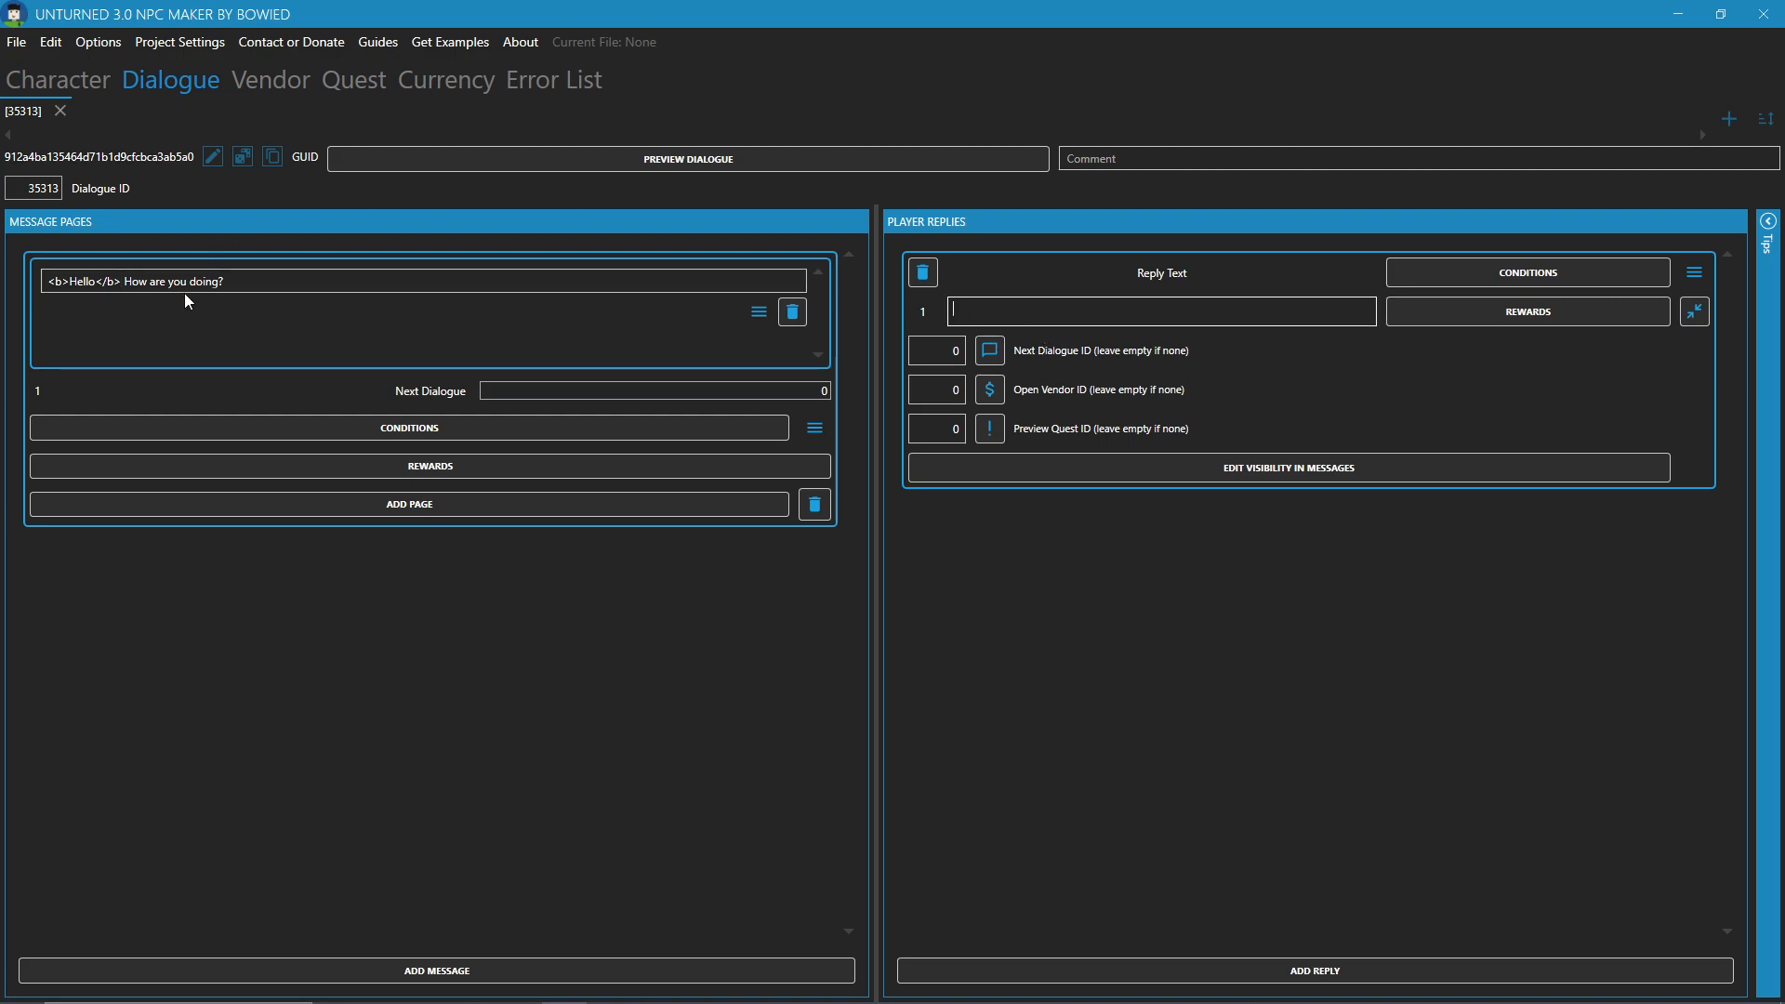
{"action": "type", "text": "I'm good!"}
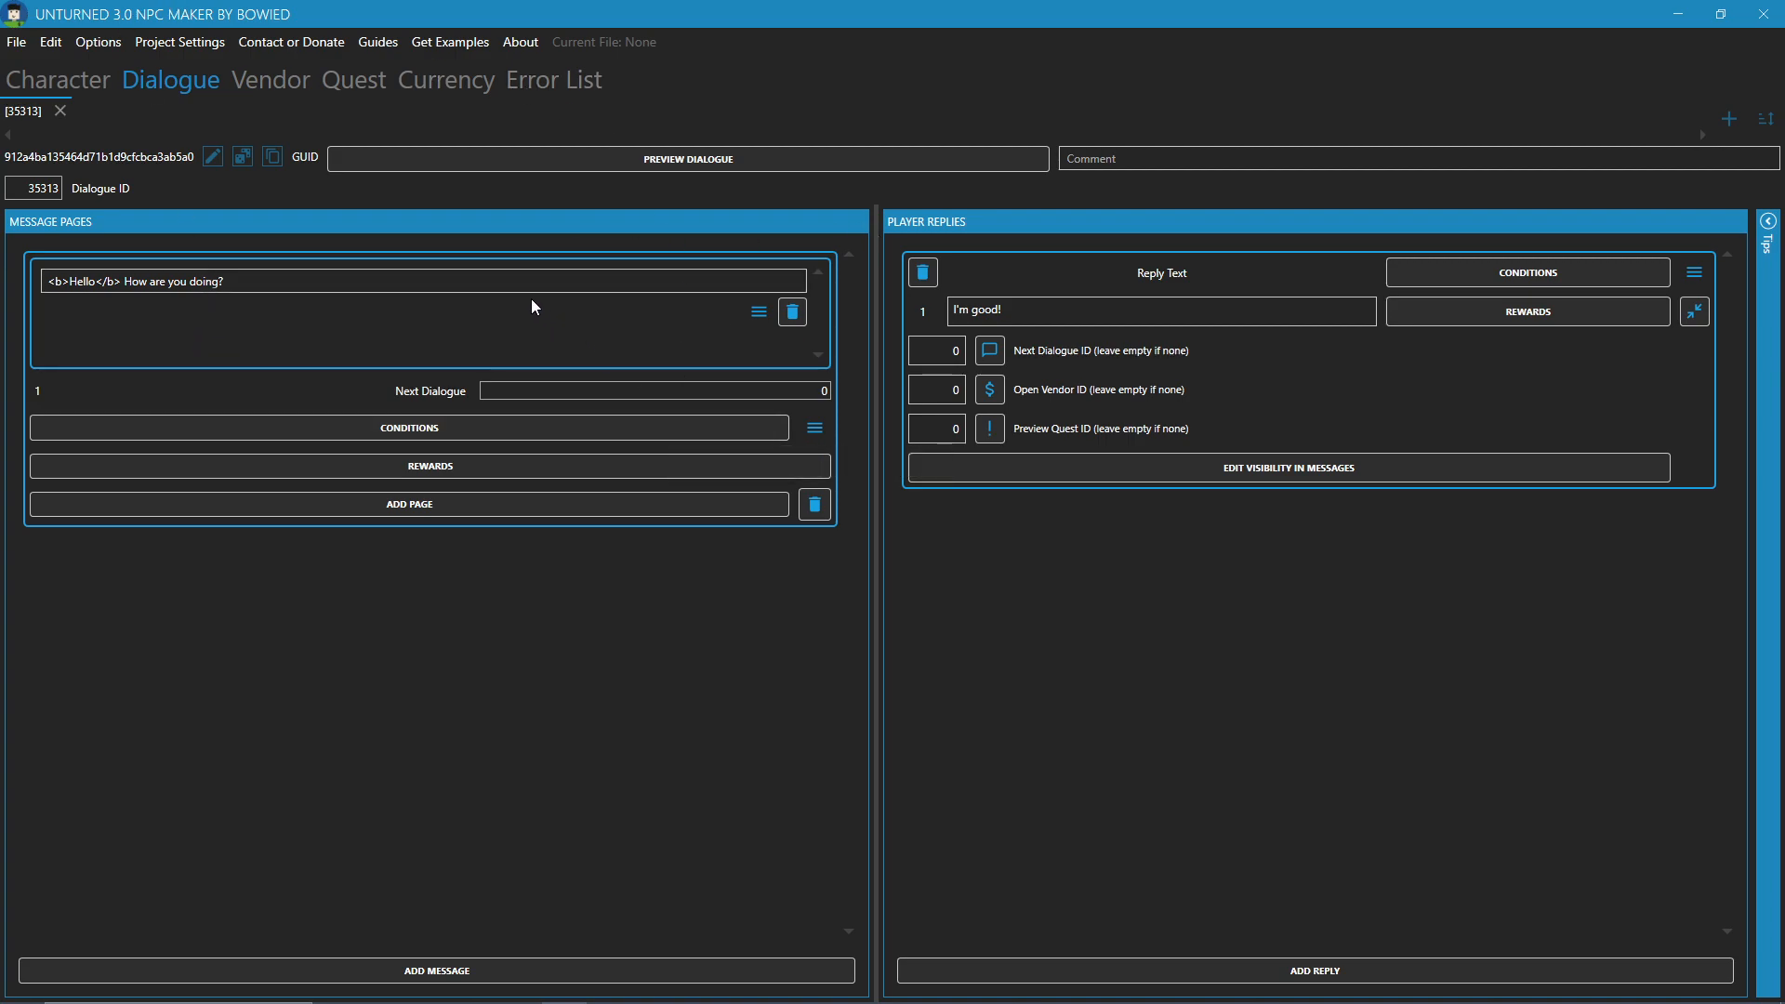
{"action": "left_click", "coordinate": [1247, 970]}
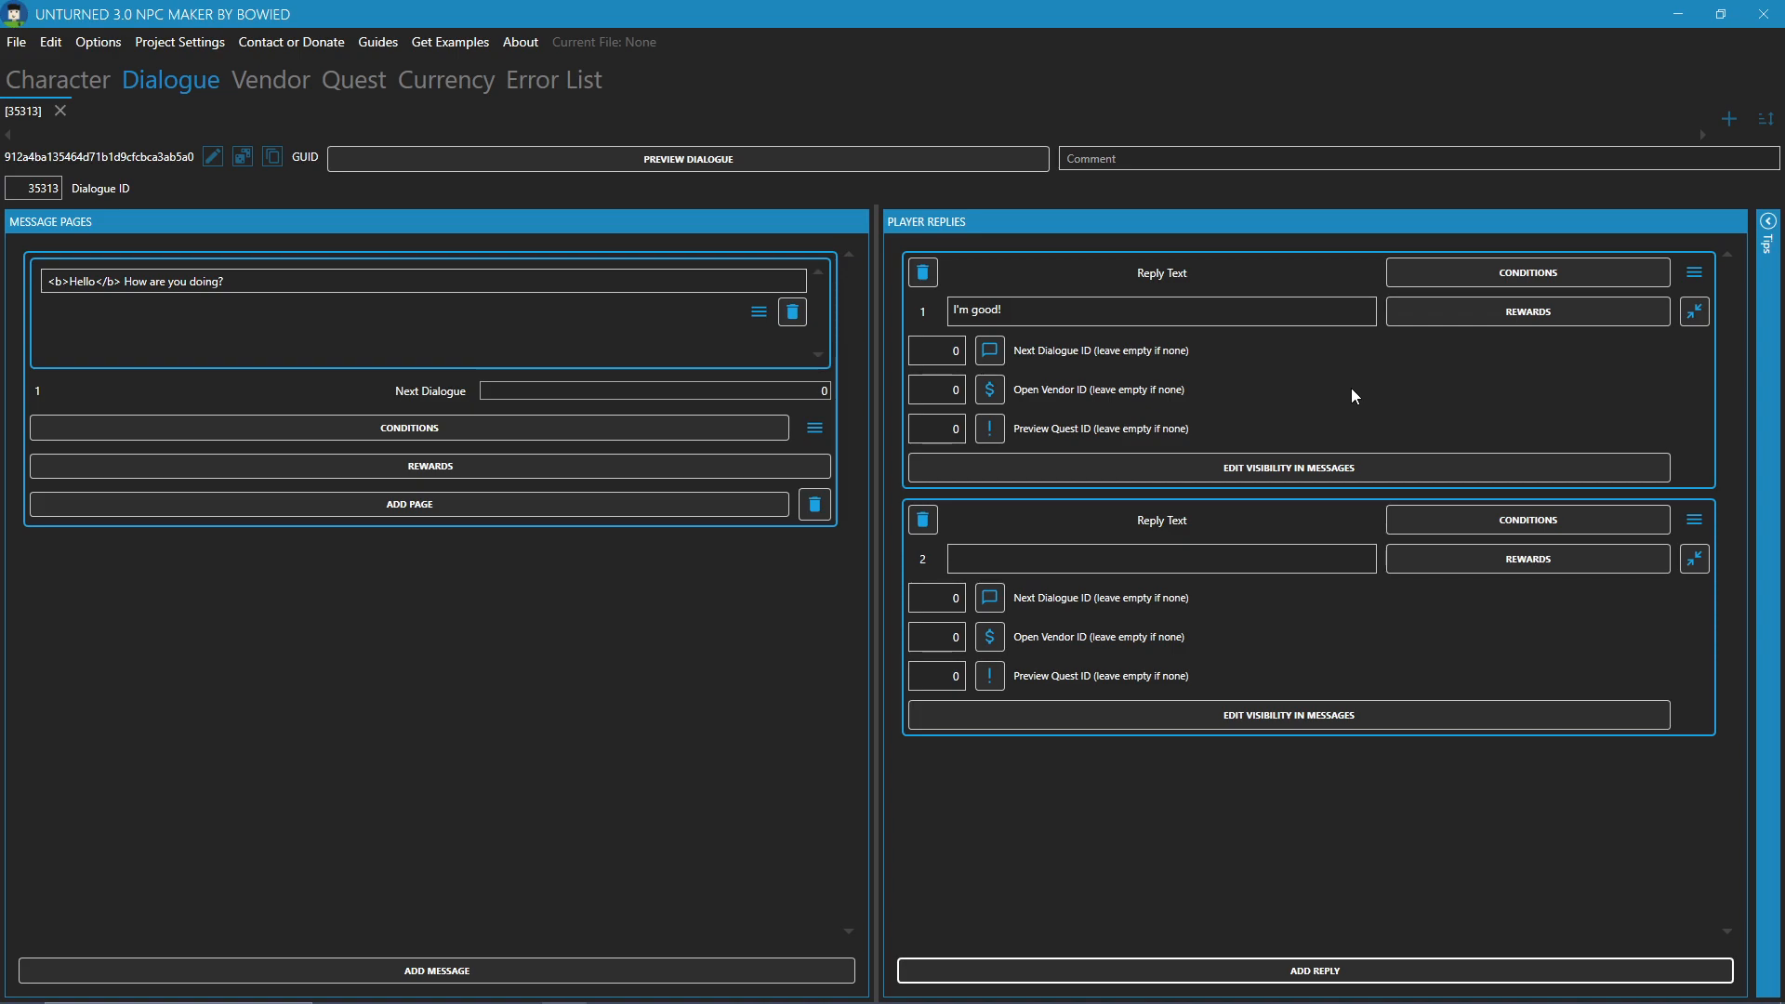
{"action": "left_click", "coordinate": [1042, 558]}
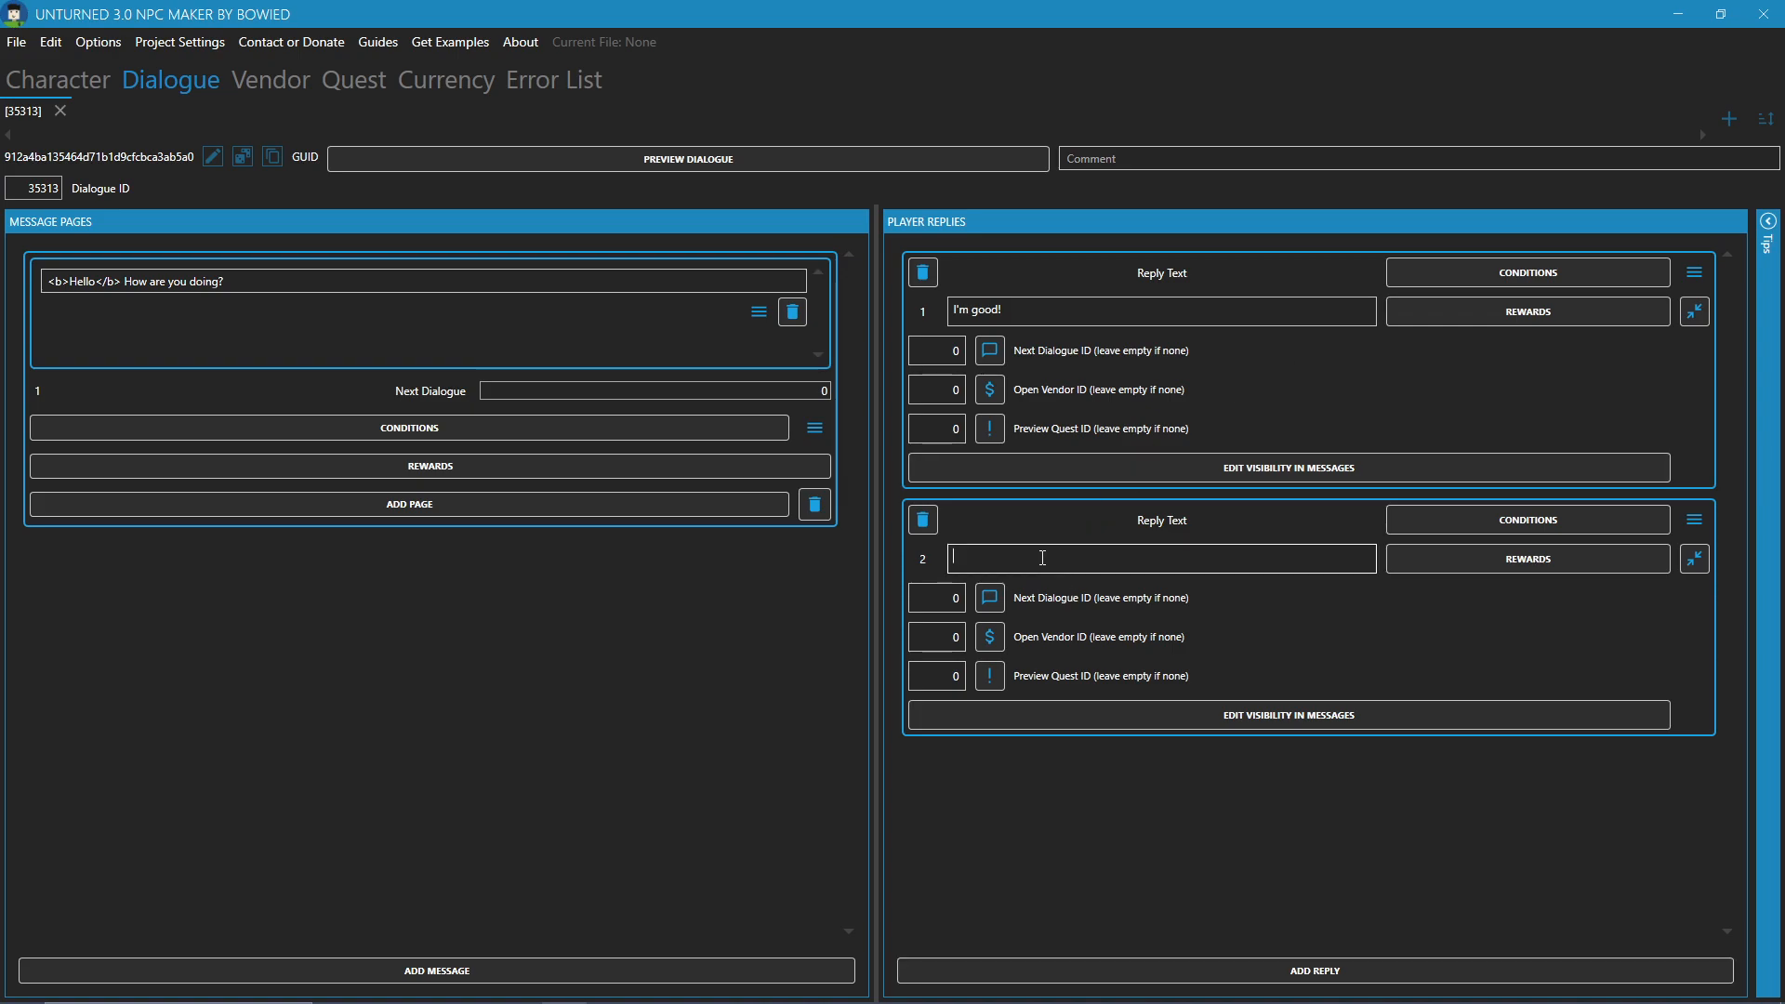
{"action": "type", "text": "I have the meth"}
{"action": "key", "text": "ctrl+BackSpace"}
{"action": "key", "text": "ctrl+BackSpace"}
{"action": "key", "text": "ctrl+BackSpace"}
{"action": "key", "text": "ctrl+BackSpace"}
{"action": "type", "text": "I ha"}
{"action": "key", "text": "ctrl+BackSpace"}
{"action": "key", "text": "ctrl+BackSpace"}
{"action": "type", "text": "I have the meth, do you want to buy?"}
Add a second dialogue to the project and set its dialogue ID to 48312
{"action": "left_click", "coordinate": [1729, 119]}
{"action": "left_click", "coordinate": [23, 110]}
{"action": "left_click", "coordinate": [63, 91]}
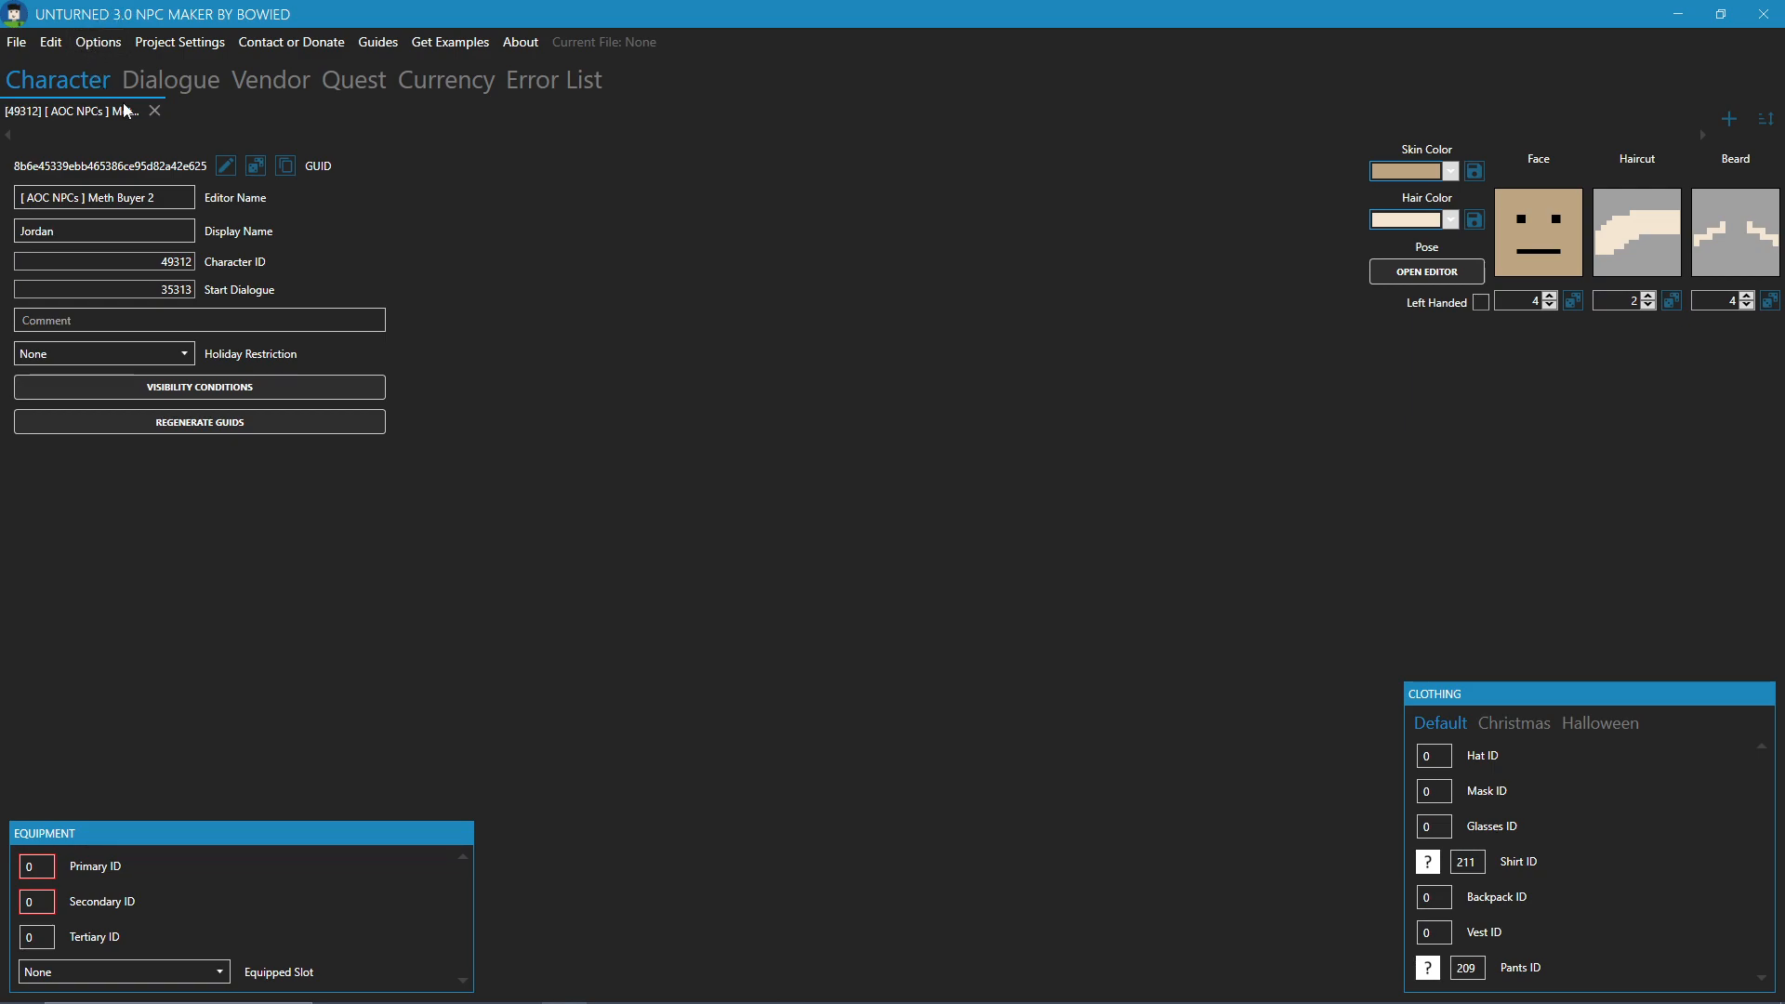
{"action": "left_click", "coordinate": [157, 93]}
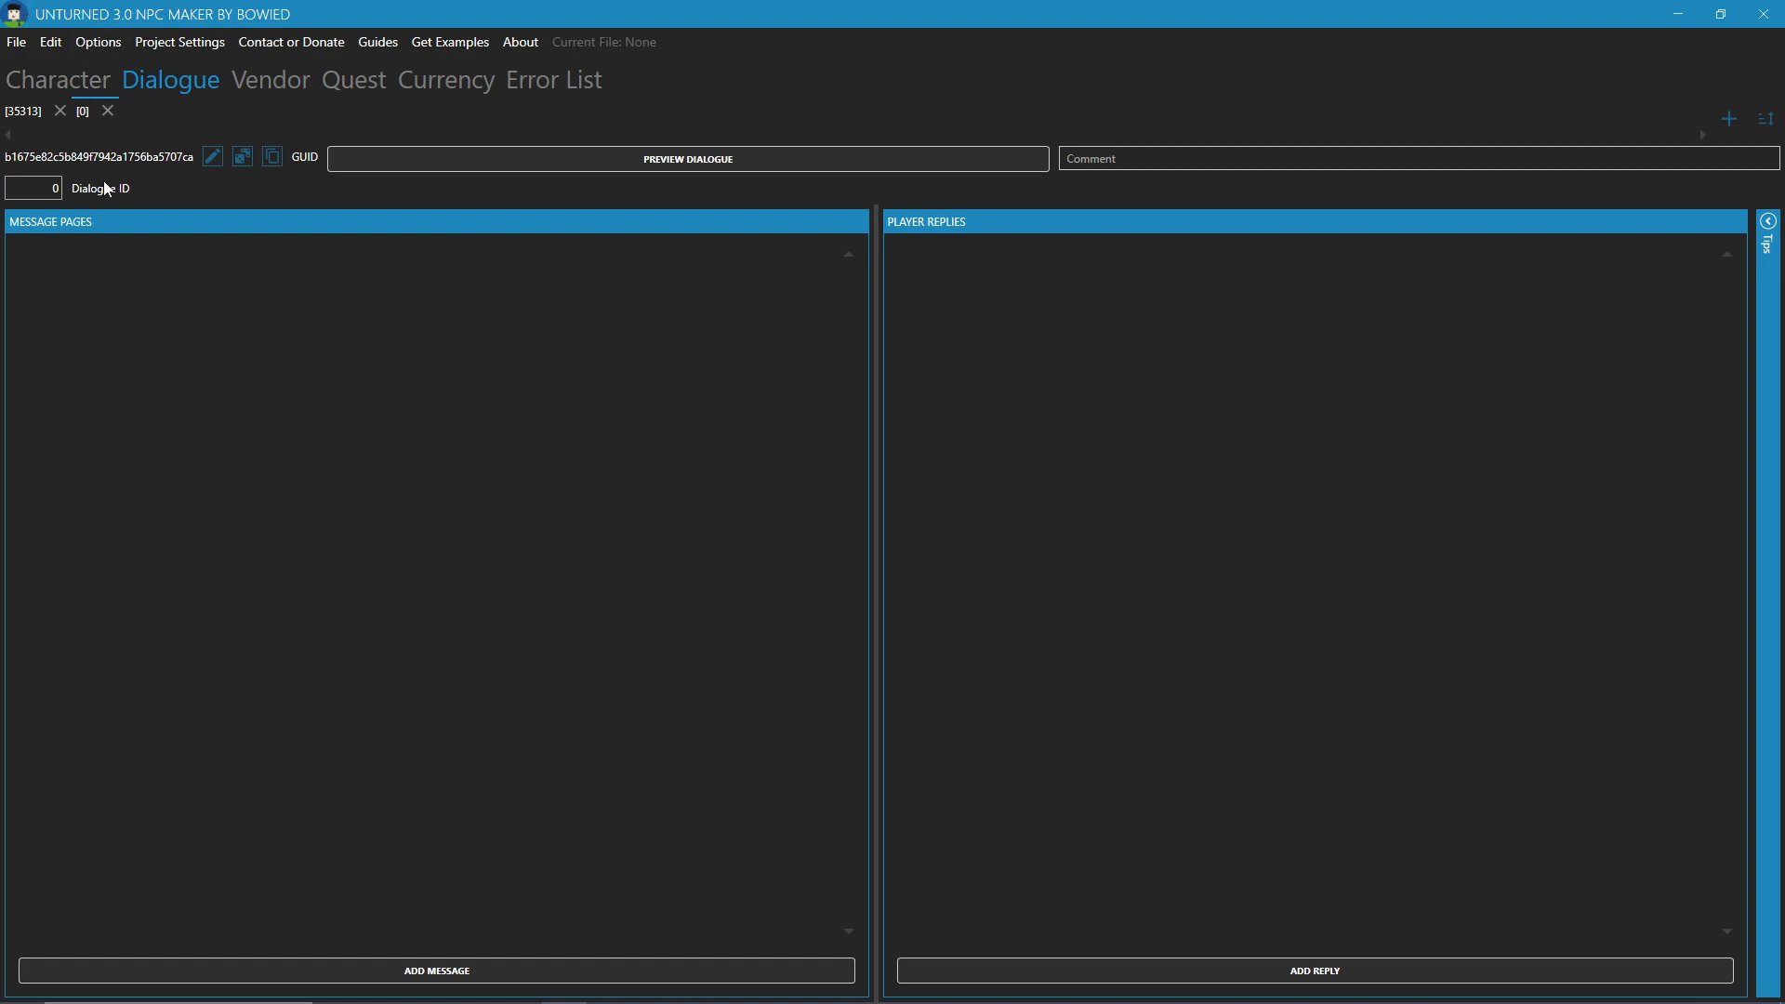
{"action": "type", "text": "483123"}
Review dialogue 35313 and check the project's error list for mistakes
{"action": "left_click", "coordinate": [24, 111]}
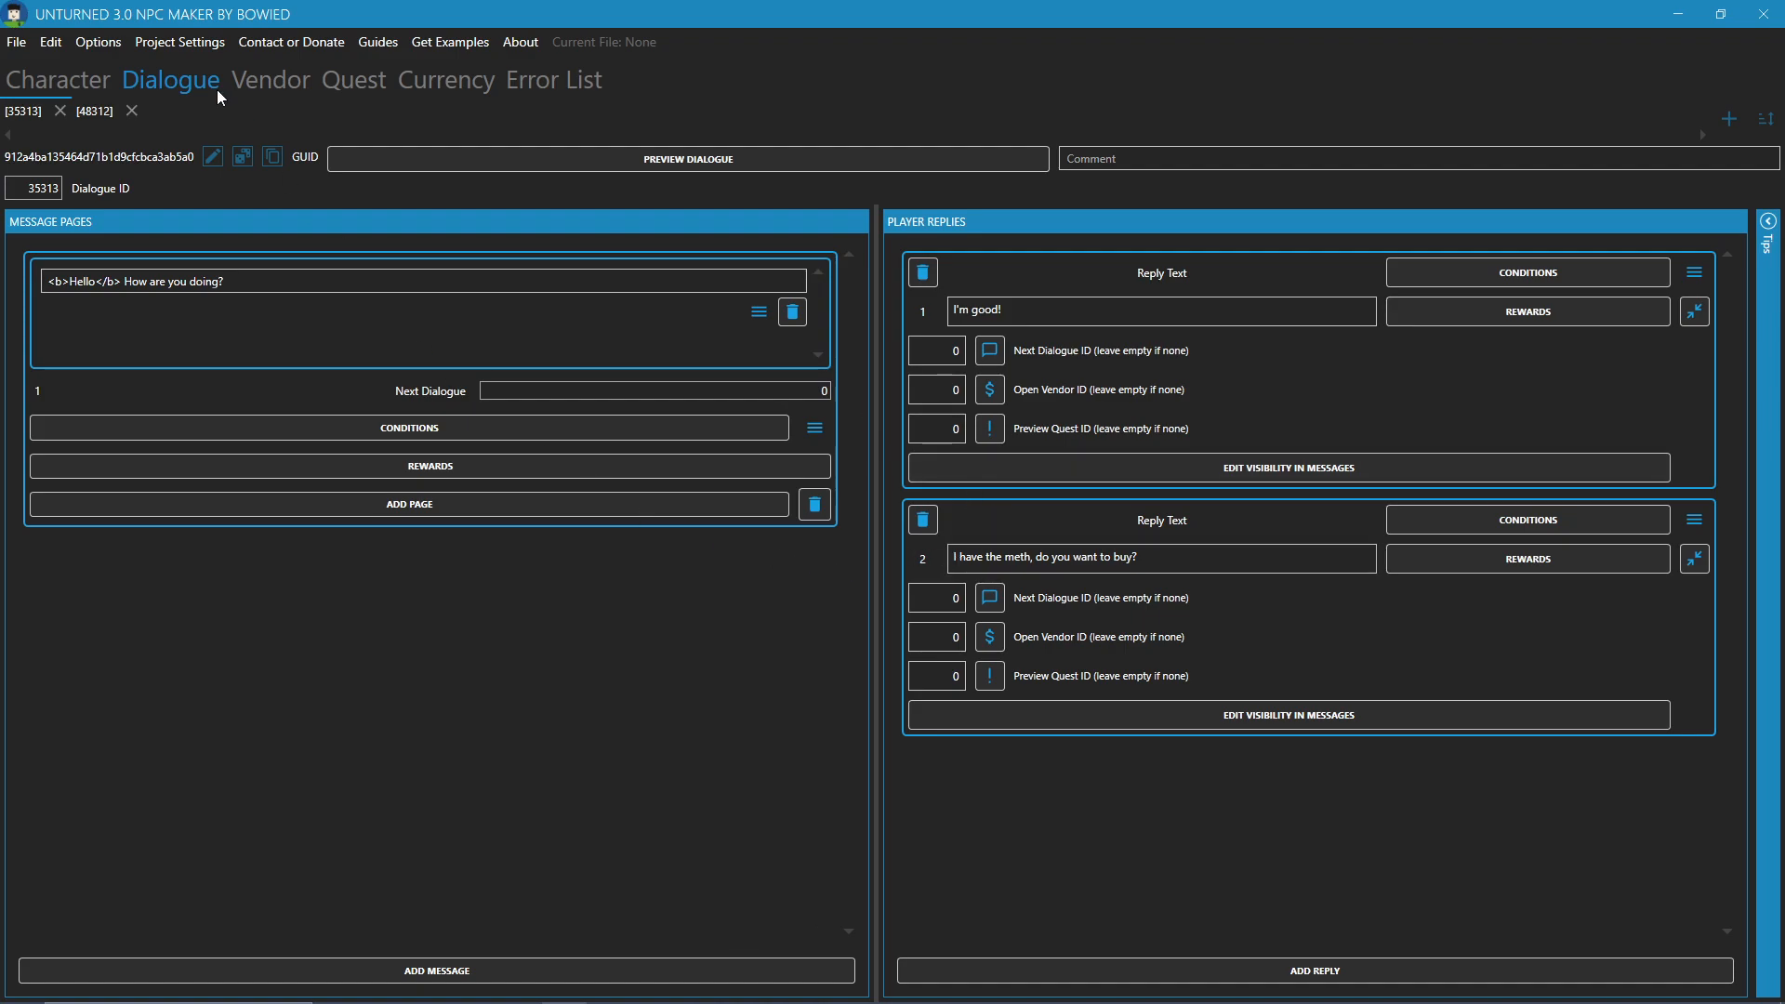
{"action": "left_click", "coordinate": [523, 91]}
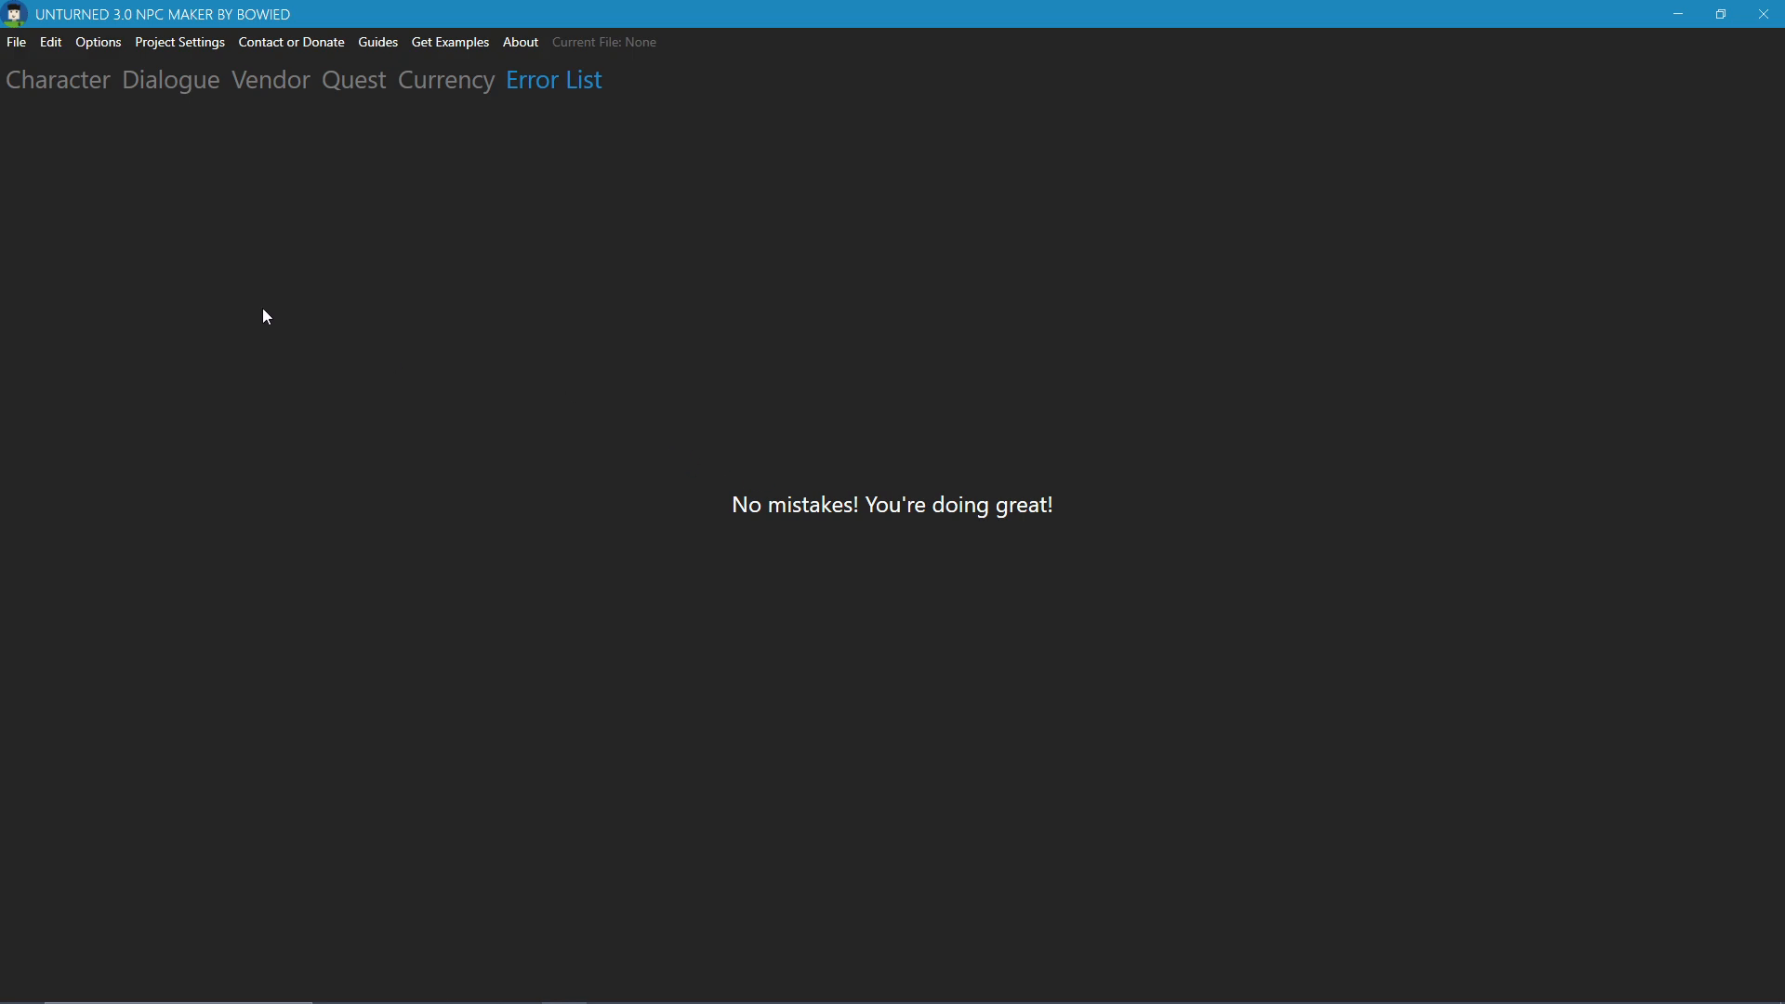
{"action": "left_click", "coordinate": [191, 84]}
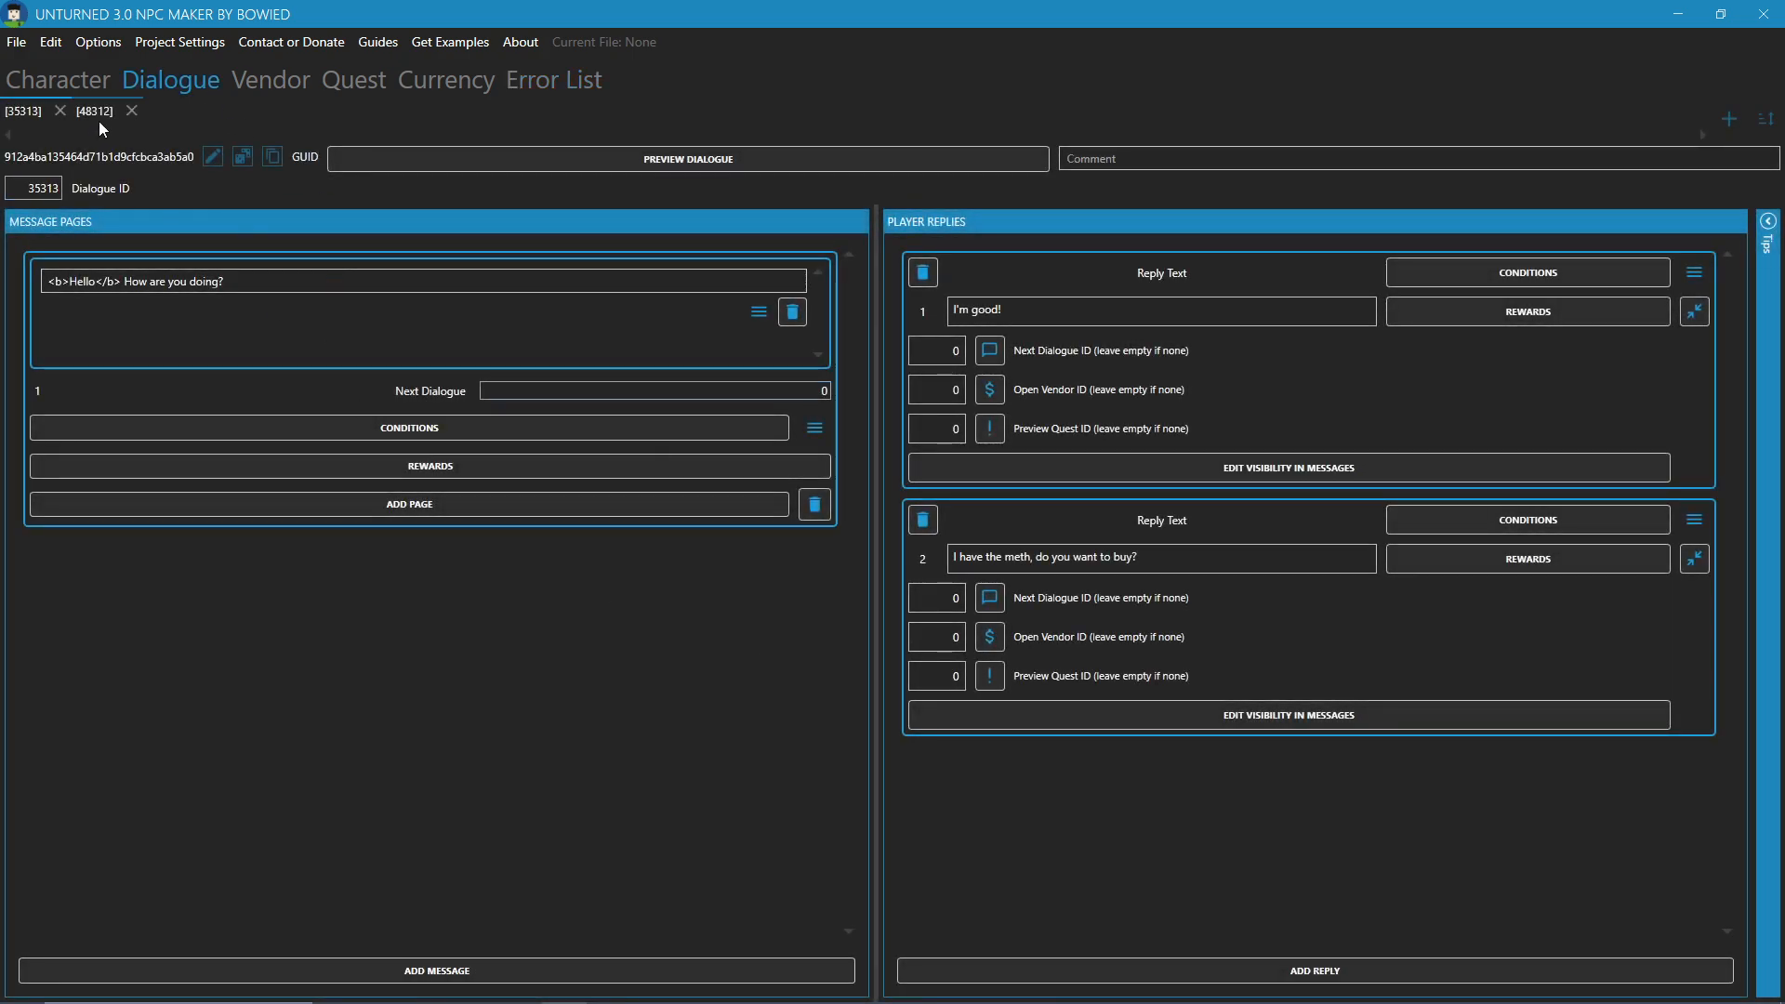
Add a message to dialogue 48312 reading "Awesome! I would like to buy some meth from you."
{"action": "left_click", "coordinate": [98, 114]}
{"action": "left_click", "coordinate": [437, 970]}
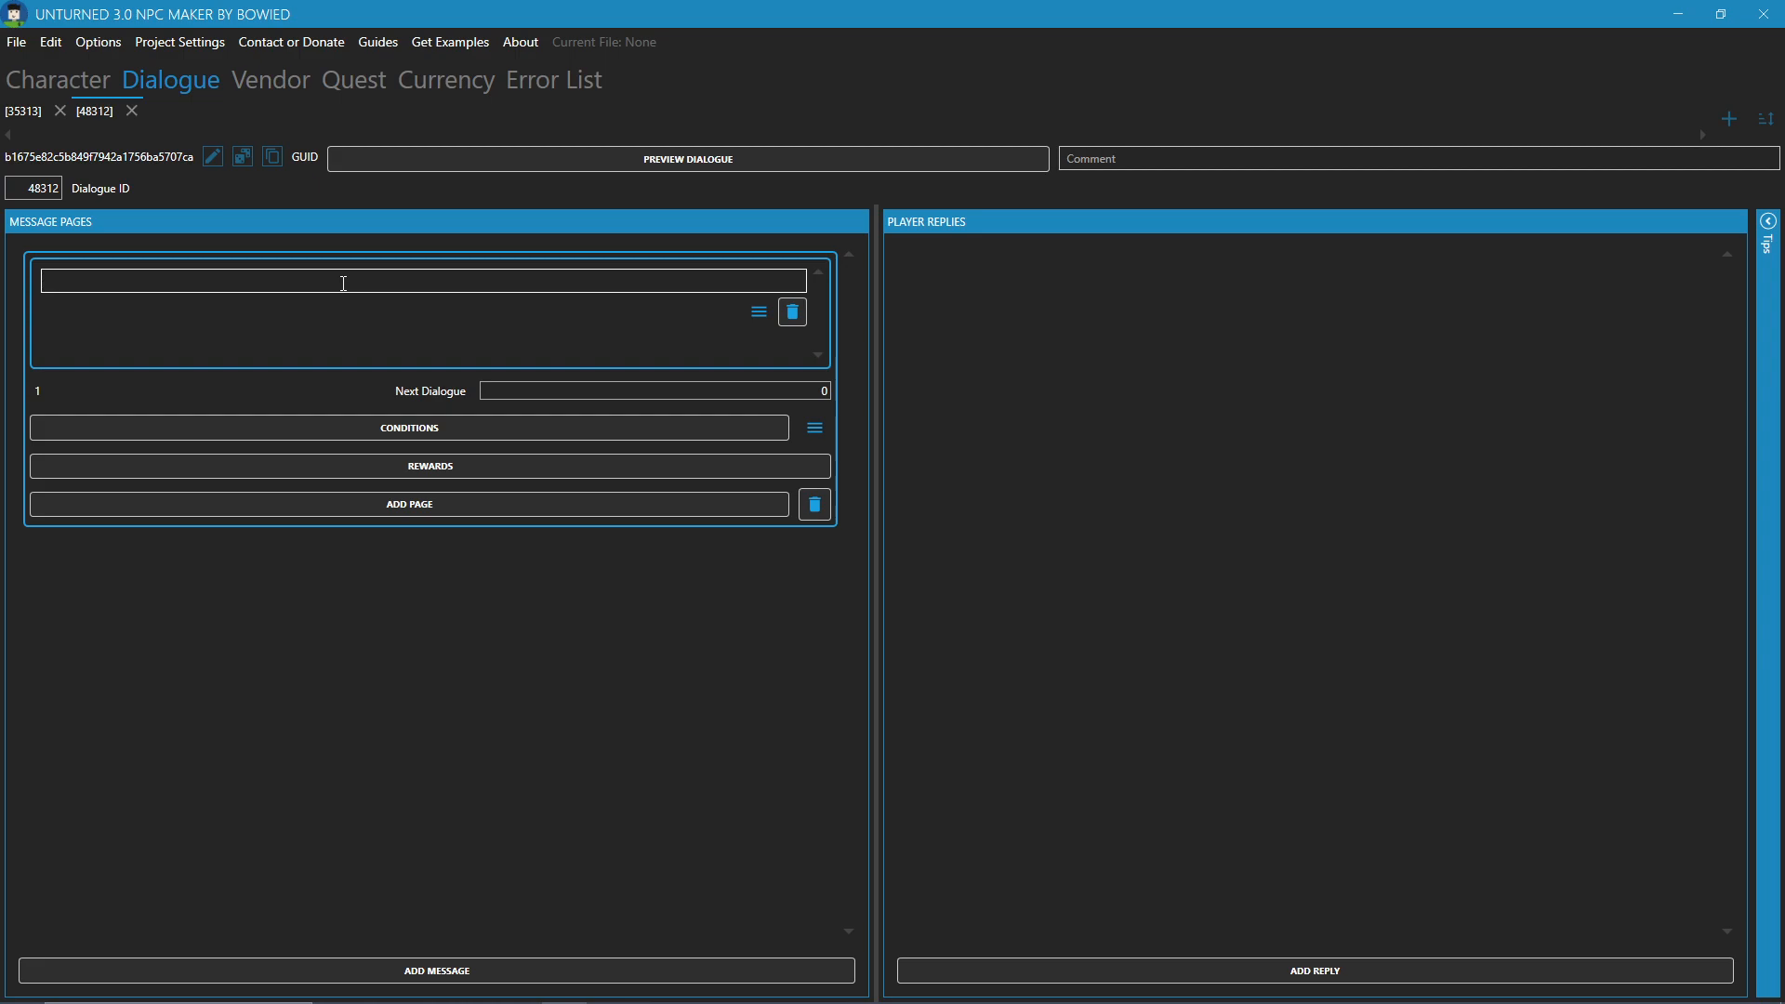
{"action": "type", "text": "Awesome! I would like to buy some meth from you."}
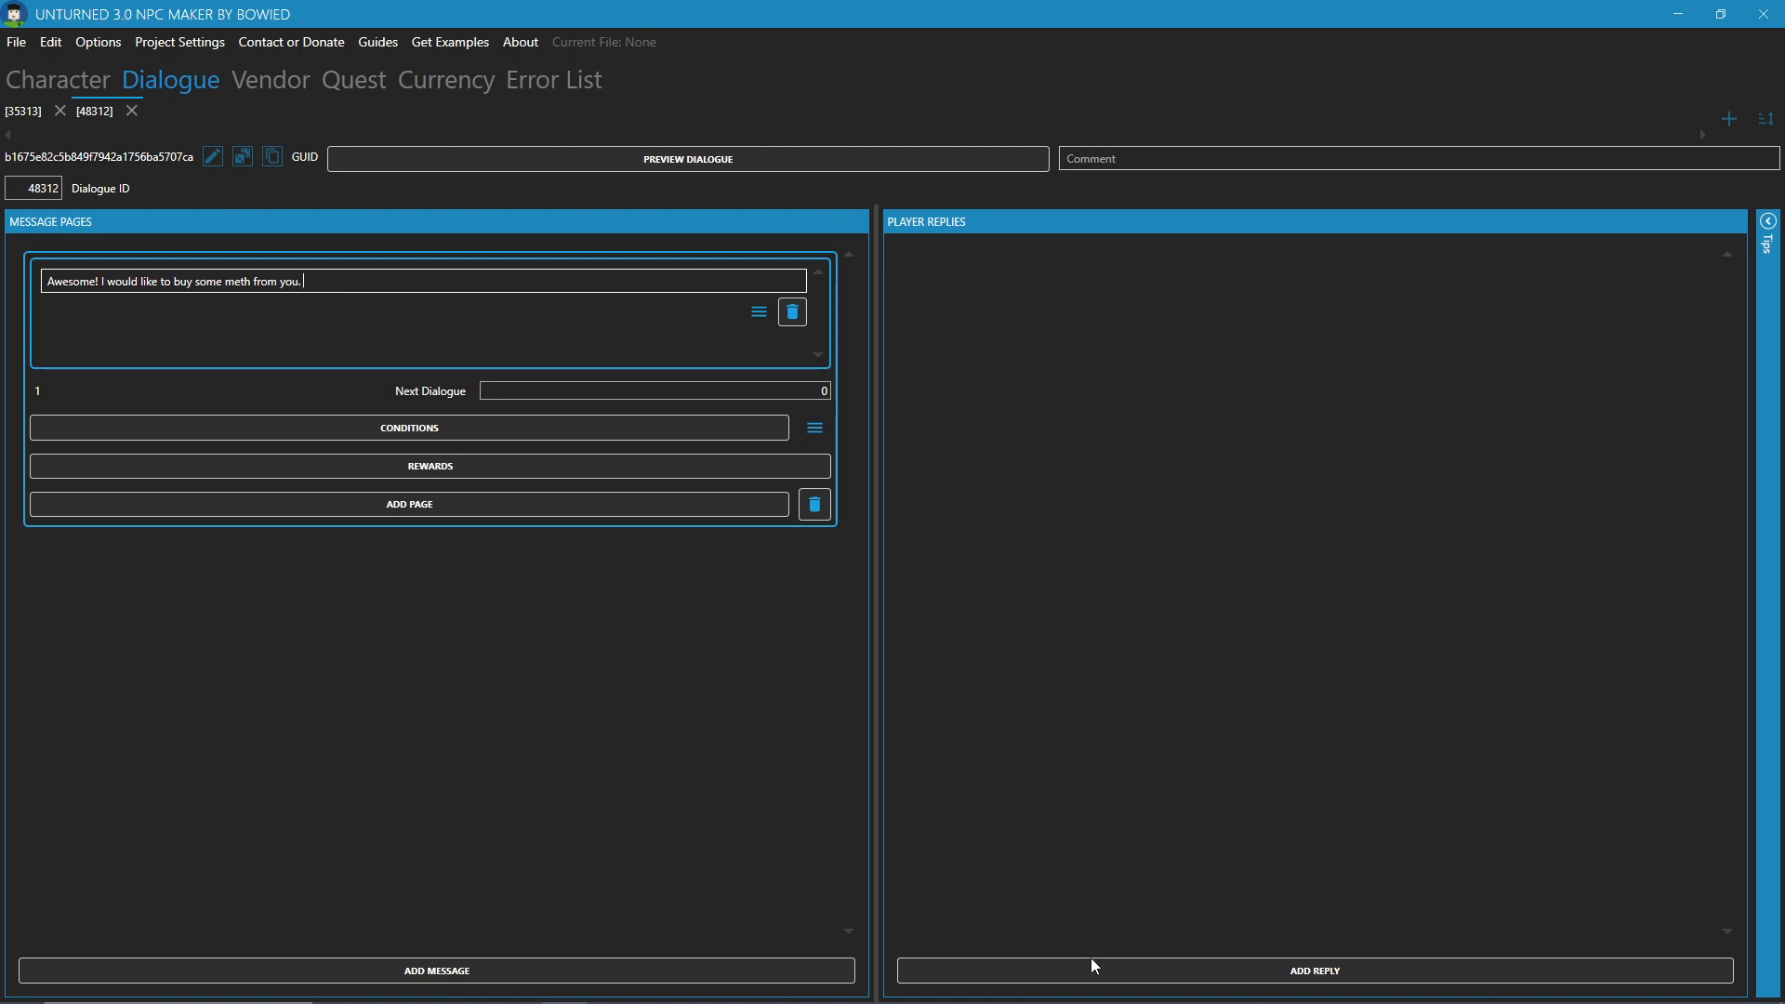
Add a player reply to dialogue 48312 reading "Sell 1 Meth Pouch for $150"
{"action": "left_click", "coordinate": [1146, 967]}
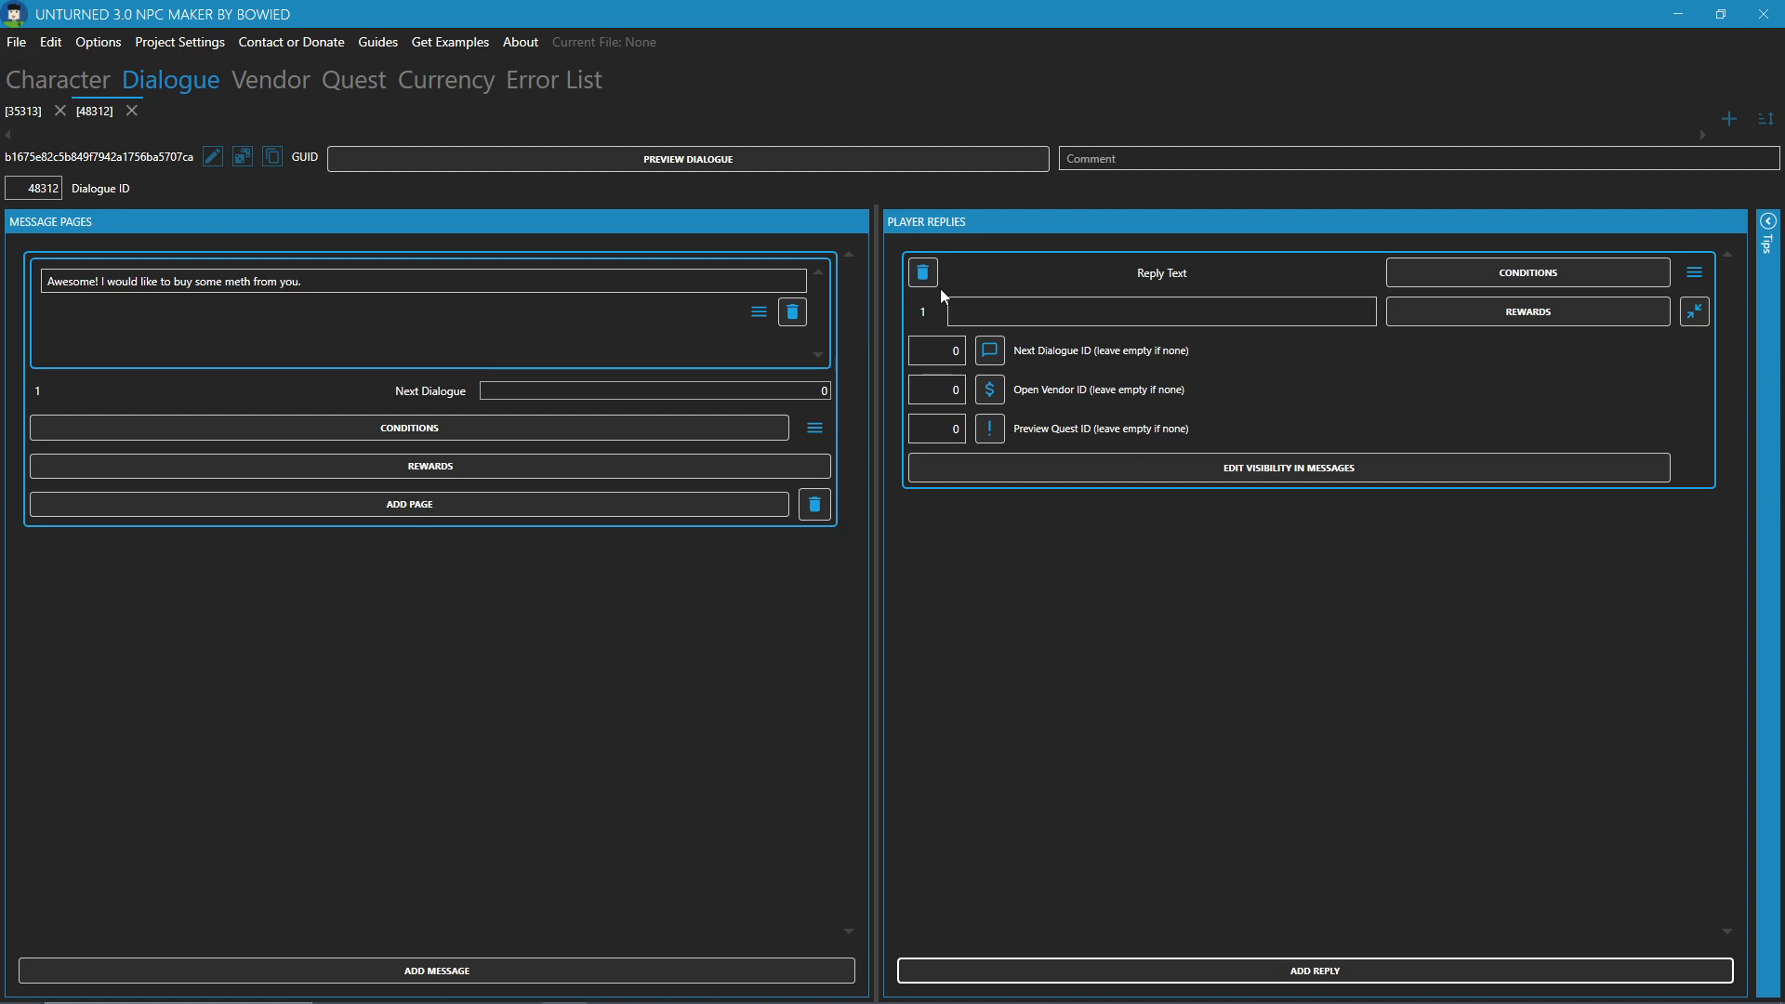
{"action": "left_click", "coordinate": [272, 81]}
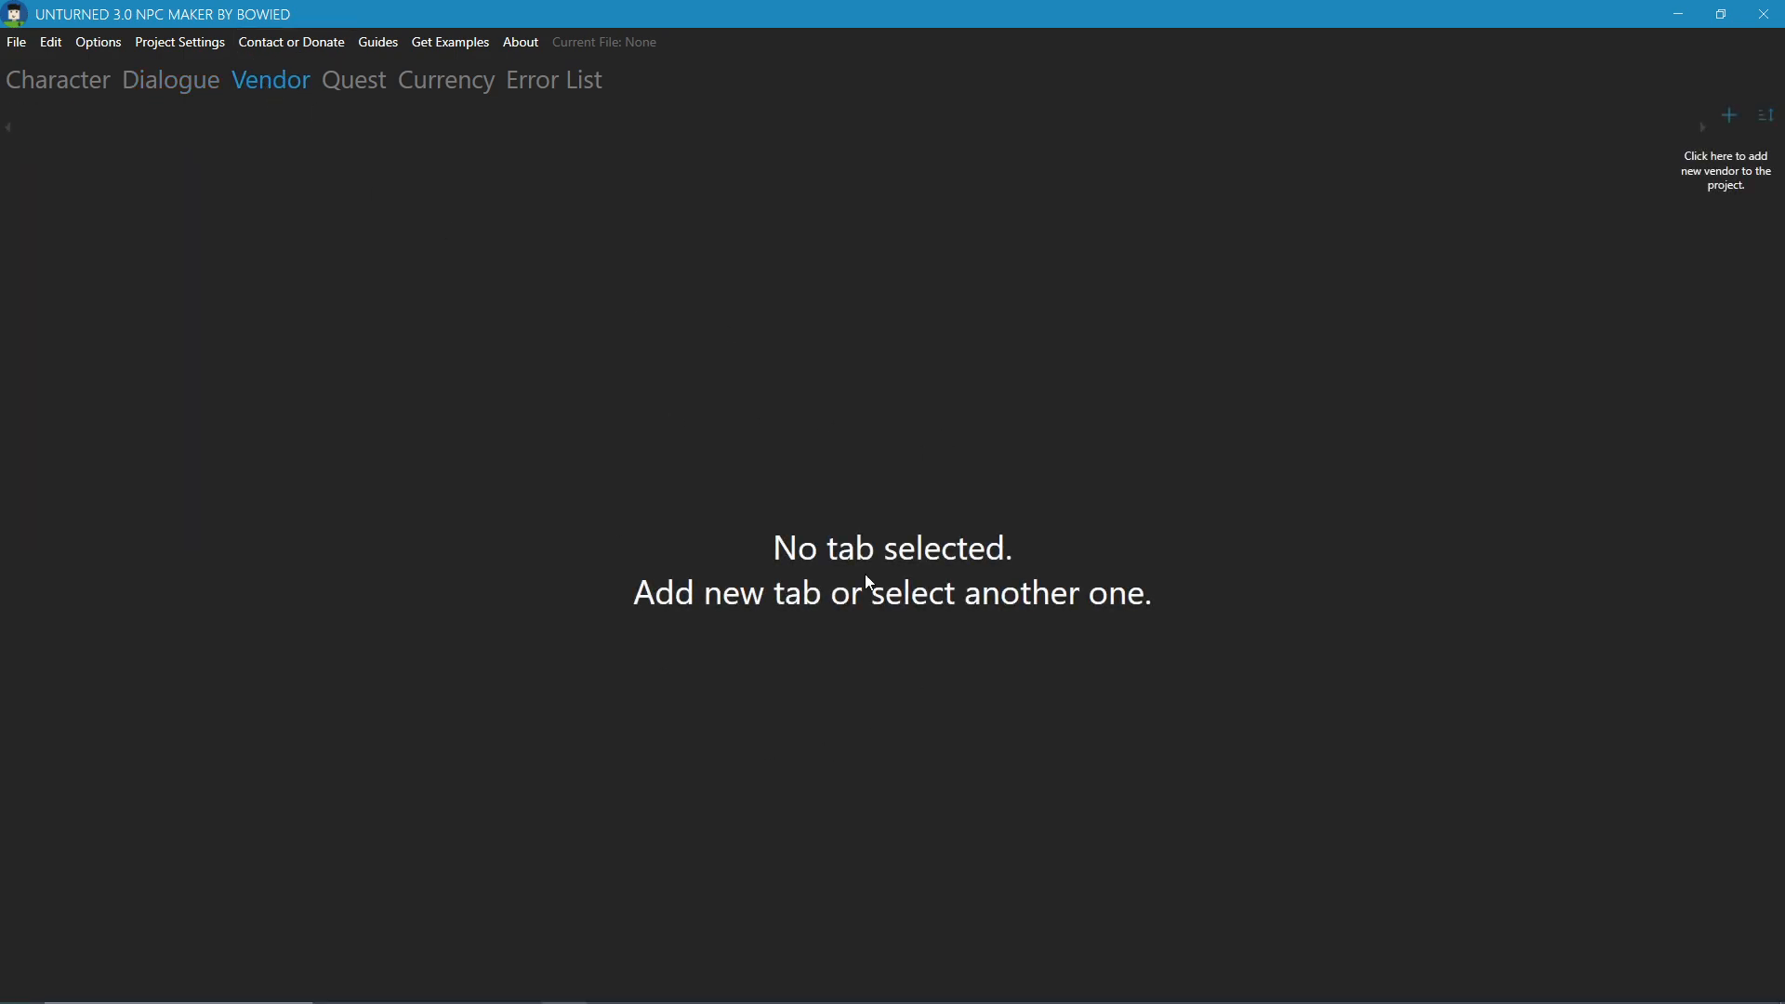
{"action": "left_click", "coordinate": [163, 97]}
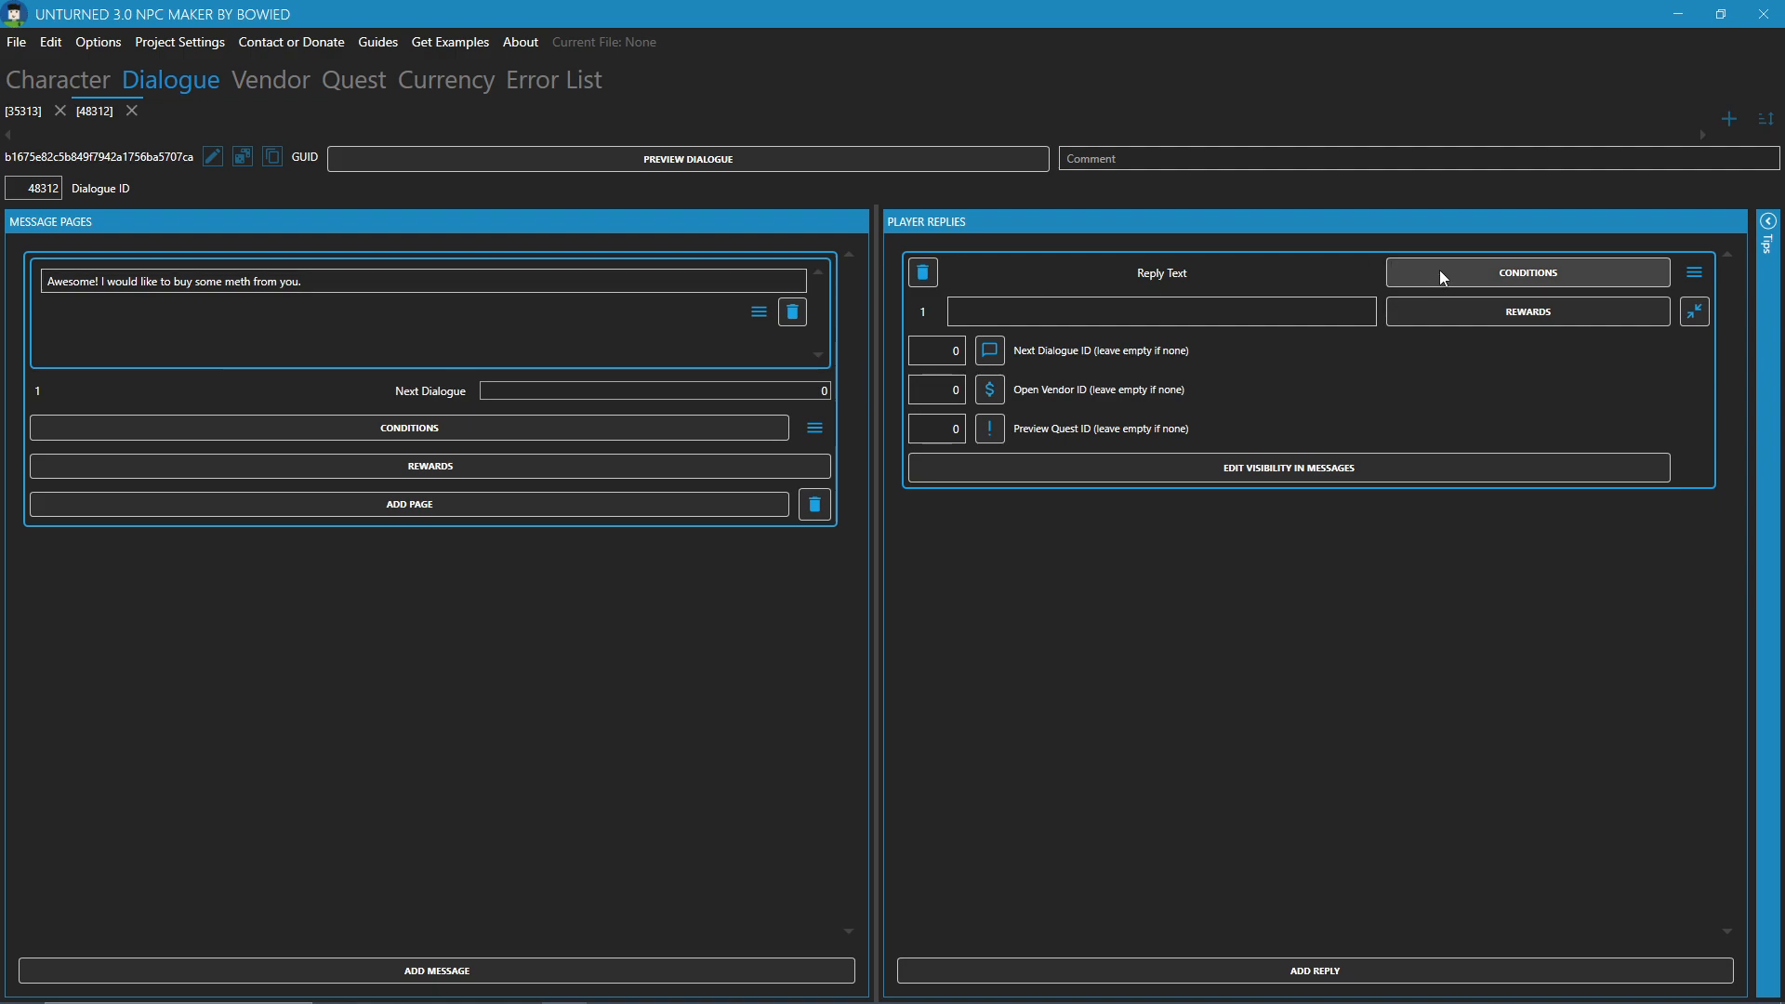
{"action": "left_click", "coordinate": [1249, 305]}
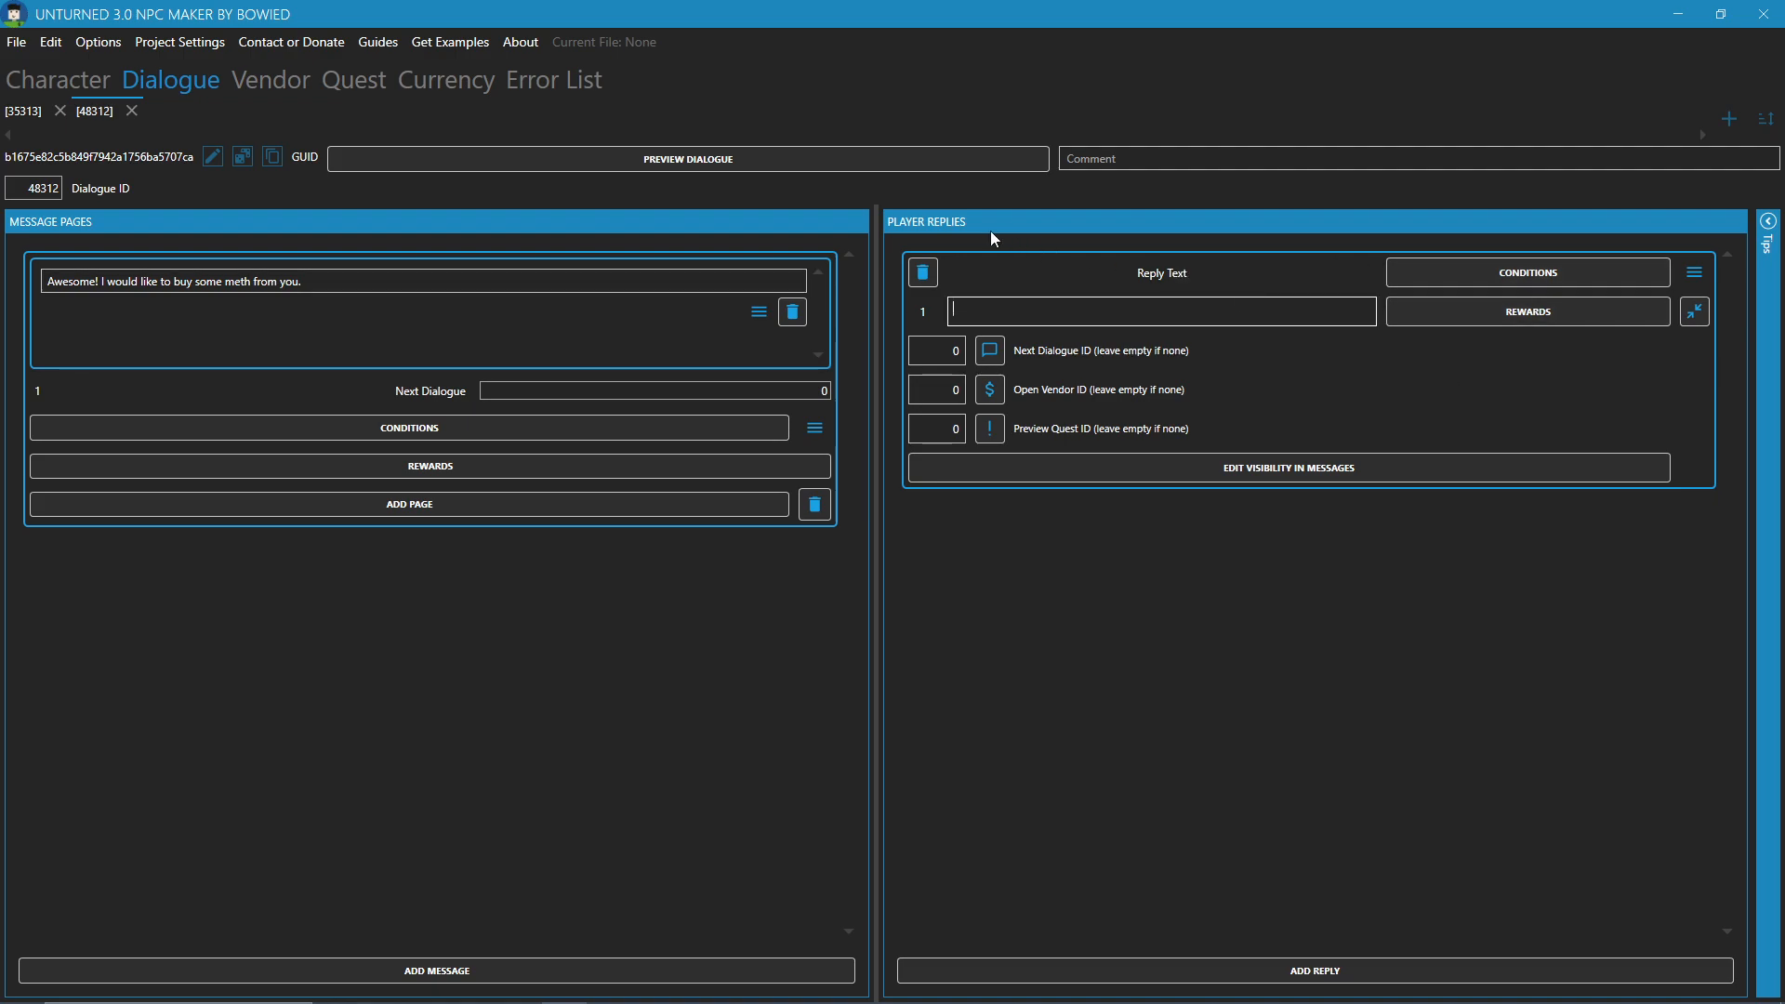
{"action": "type", "text": "Sell 1 Meth Pouch for $50"}
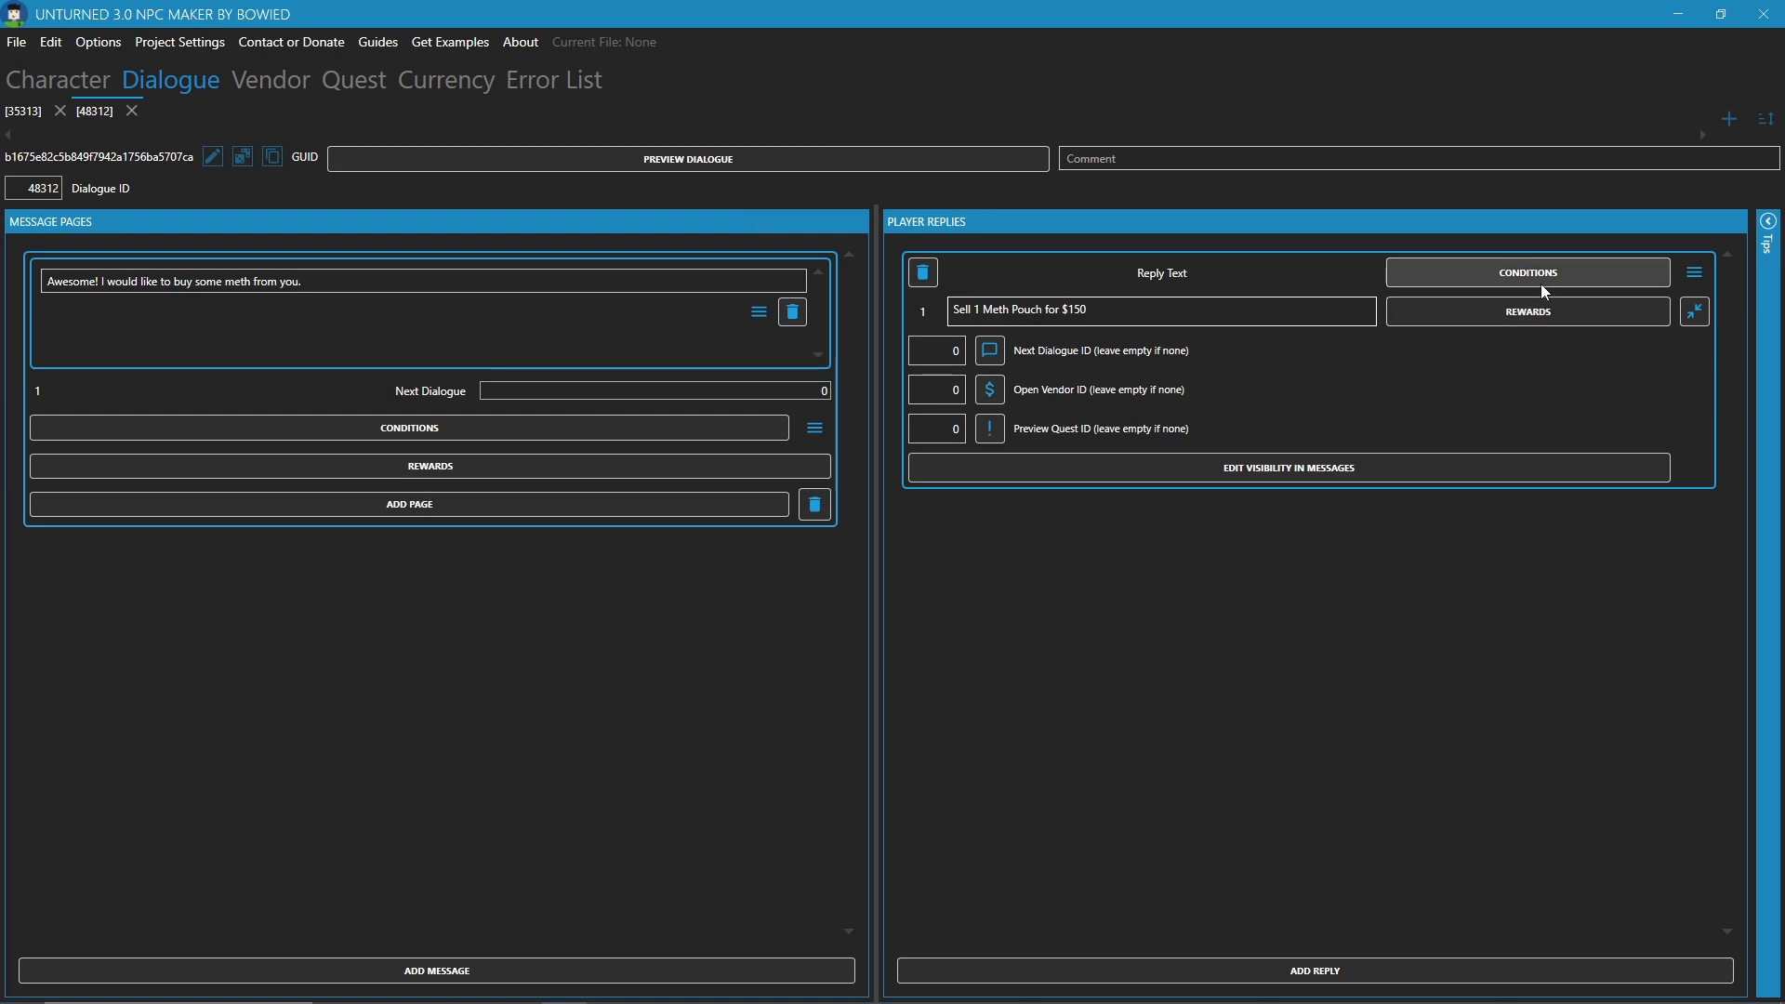
Create a condition of type "Has item" for the Meth Pouch selling reply
{"action": "left_click", "coordinate": [1475, 275]}
{"action": "left_click_drag", "start_coordinate": [806, 402], "coordinate": [1190, 282]}
{"action": "left_click", "coordinate": [1221, 472]}
{"action": "left_click", "coordinate": [1219, 378]}
{"action": "scroll", "coordinate": [1250, 454], "scroll_direction": "down", "scroll_amount": 3}
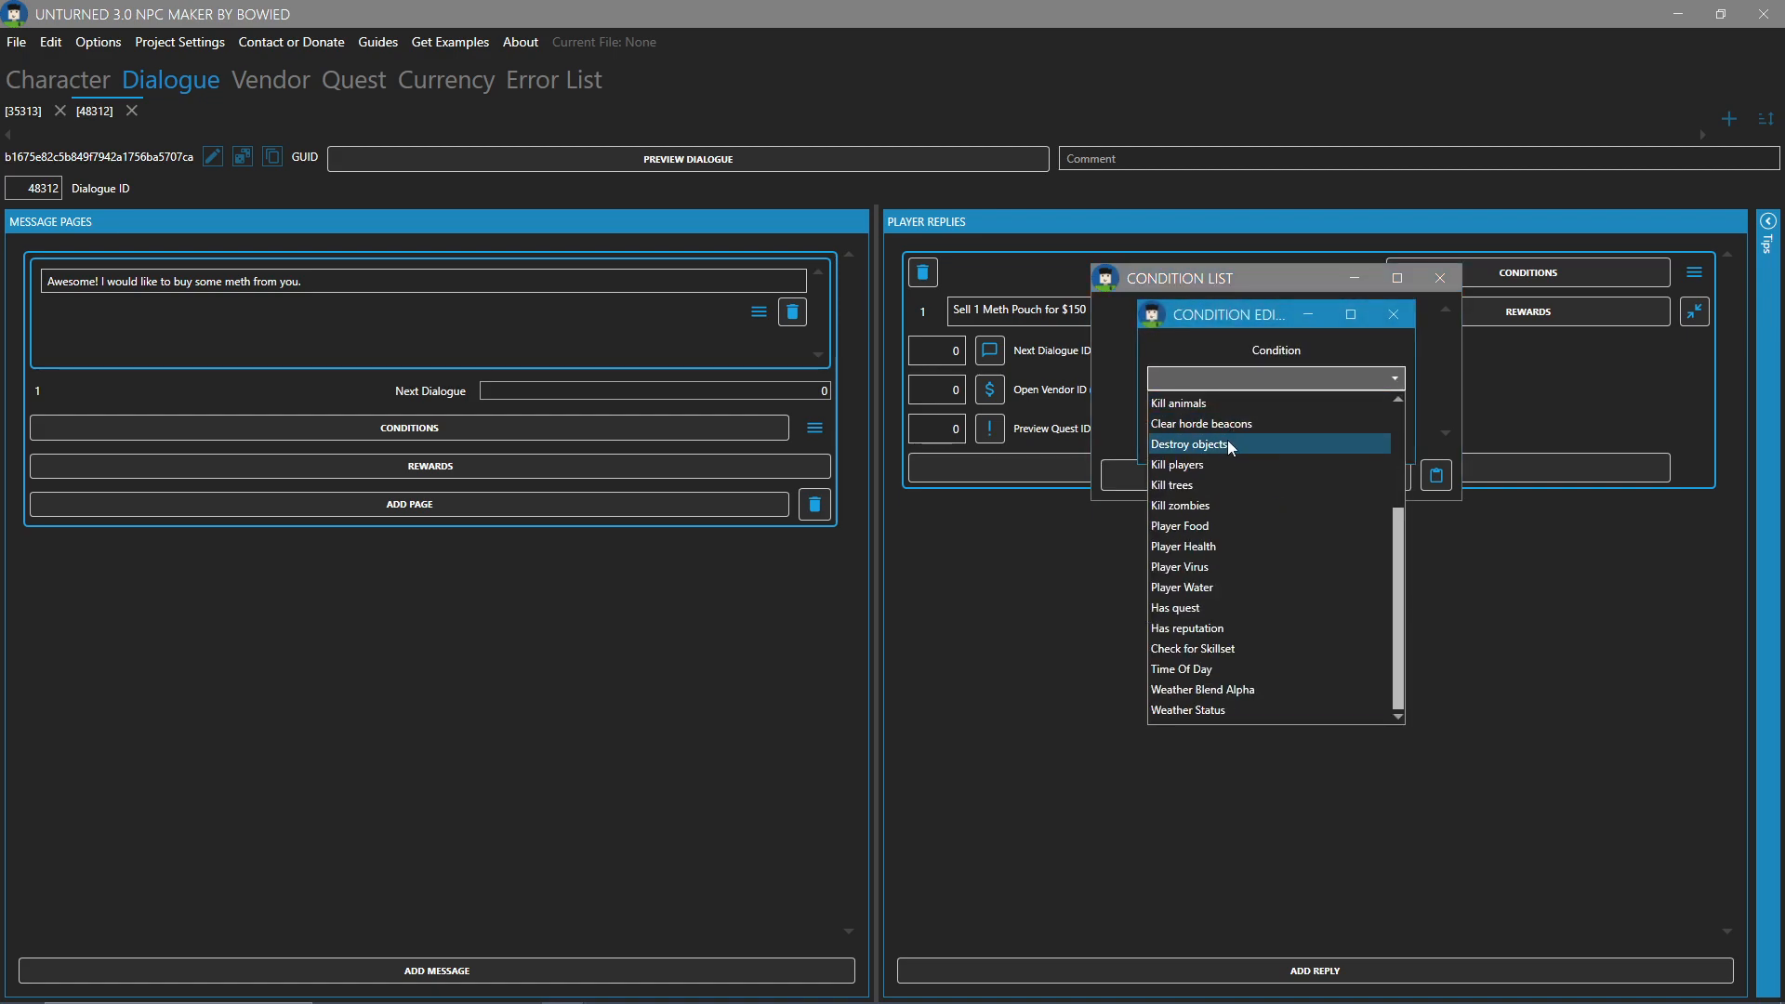
{"action": "scroll", "coordinate": [1229, 439], "scroll_direction": "up", "scroll_amount": 3}
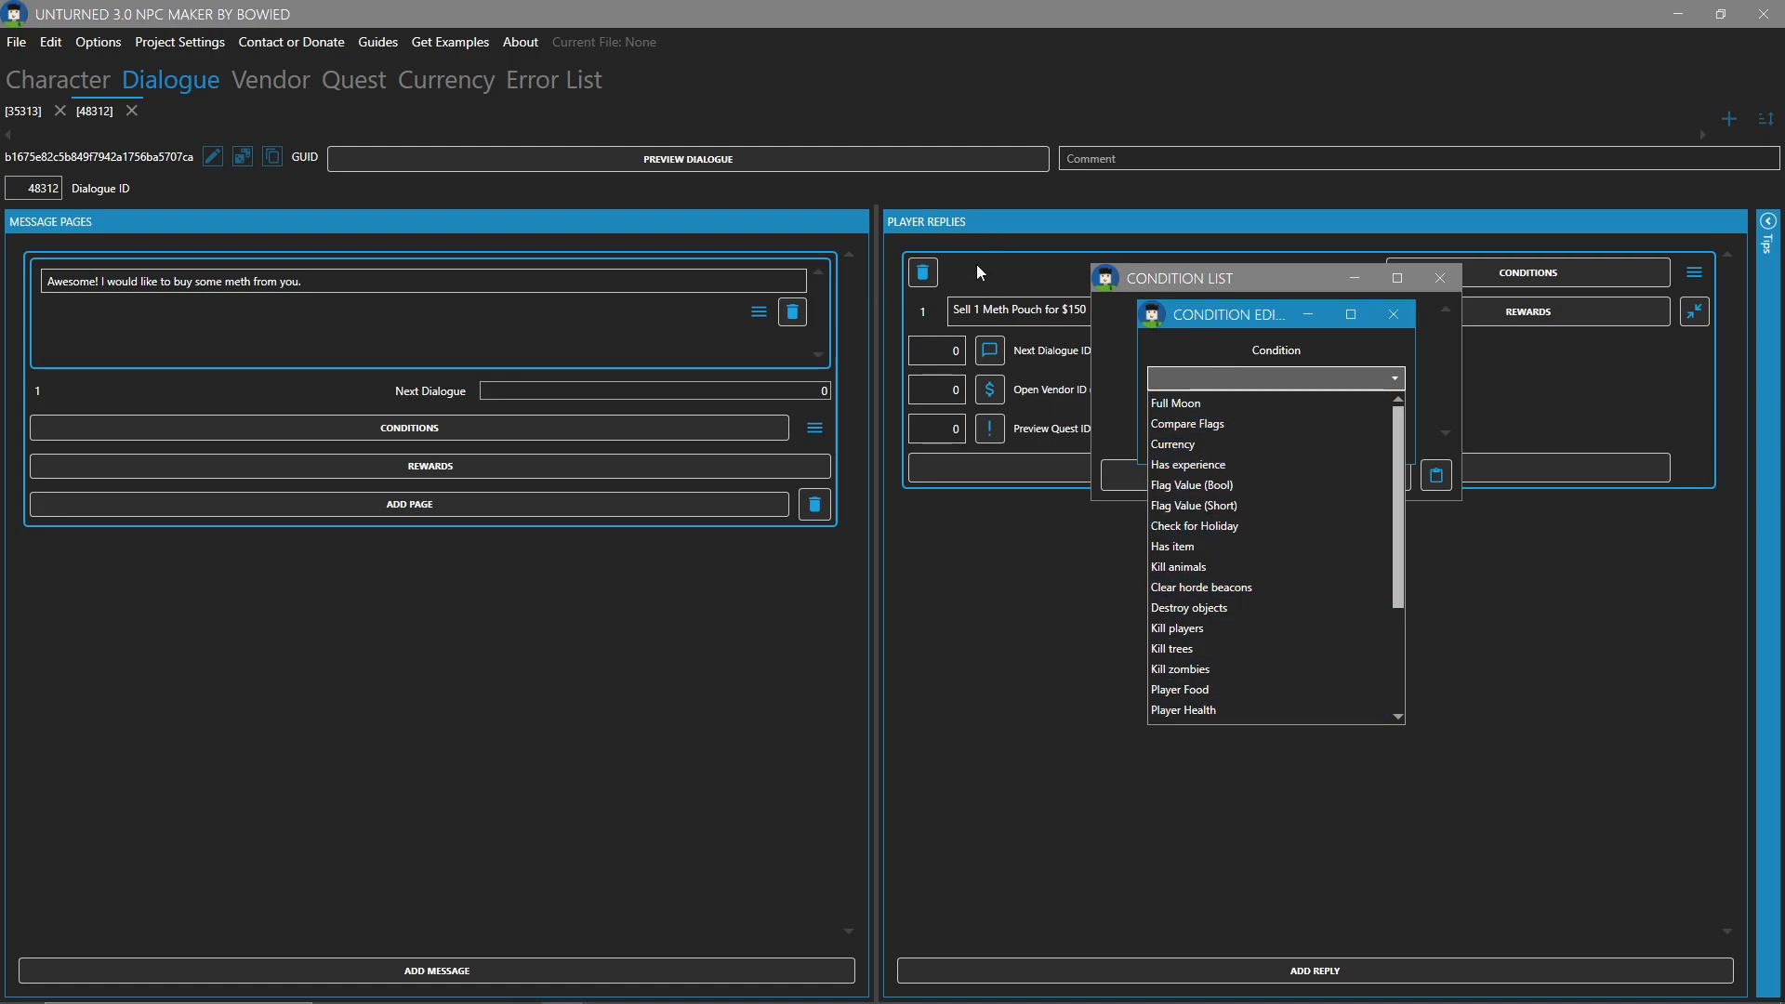
{"action": "left_click", "coordinate": [1200, 549]}
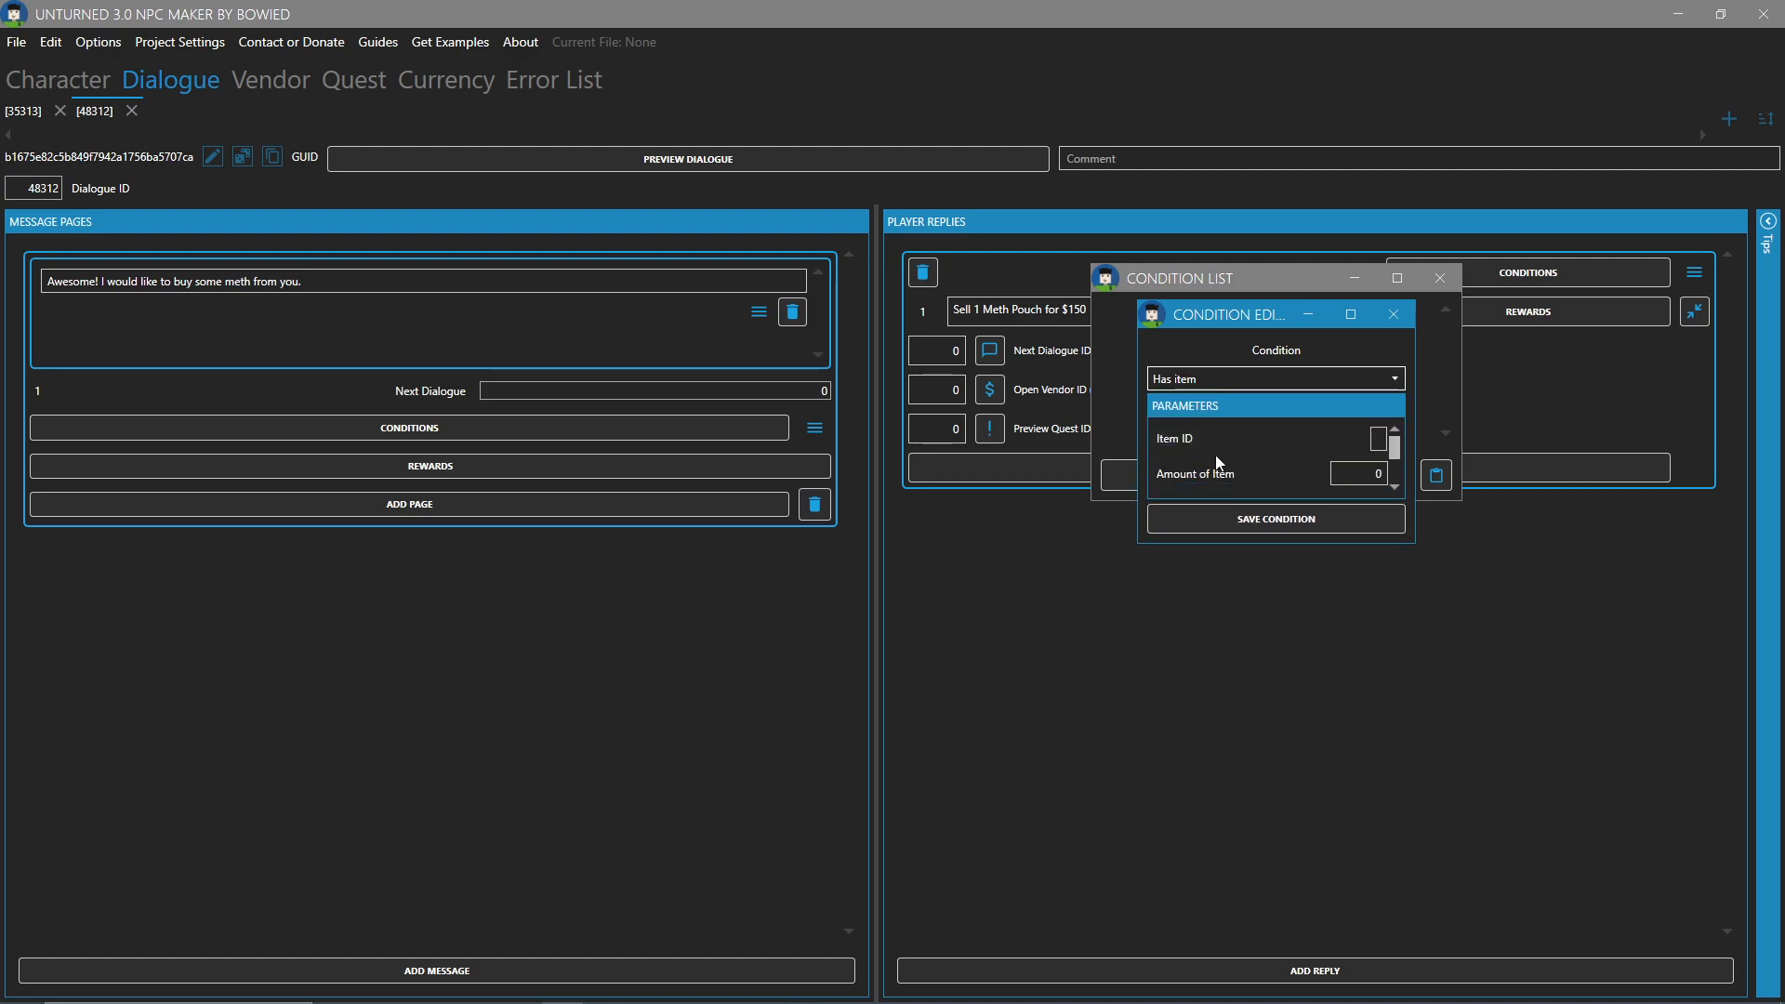
{"action": "left_click", "coordinate": [1381, 441]}
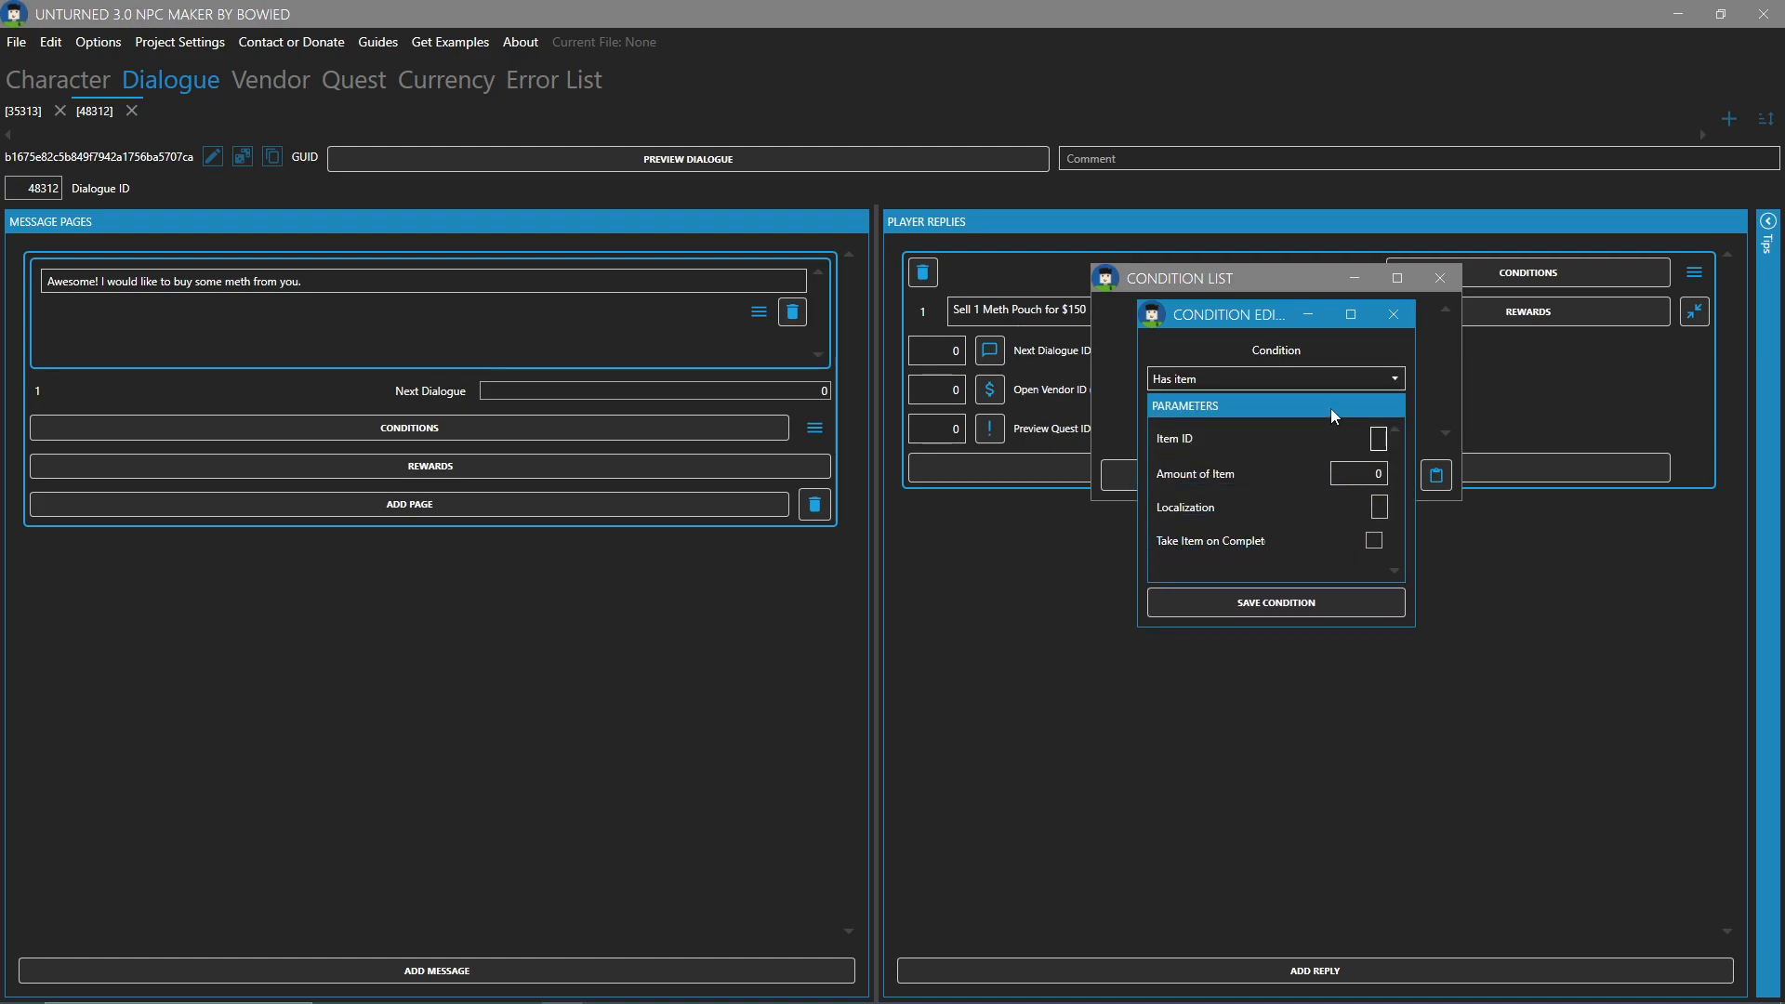
Switch to the browser, search "norfolk drug mod unturned", copy the Meth Pouch ID from its Steam Workshop page and enter 37007 as the condition's item ID
{"action": "left_click", "coordinate": [474, 985]}
{"action": "key", "text": "ctrl+t"}
{"action": "type", "text": "norfolk drug mod unturned"}
{"action": "key", "text": "Return"}
{"action": "left_click", "coordinate": [350, 271]}
{"action": "scroll", "coordinate": [558, 674], "scroll_direction": "down", "scroll_amount": 15}
{"action": "scroll", "coordinate": [554, 669], "scroll_direction": "down", "scroll_amount": 6}
{"action": "scroll", "coordinate": [530, 614], "scroll_direction": "up", "scroll_amount": 12}
{"action": "scroll", "coordinate": [500, 558], "scroll_direction": "down", "scroll_amount": 5}
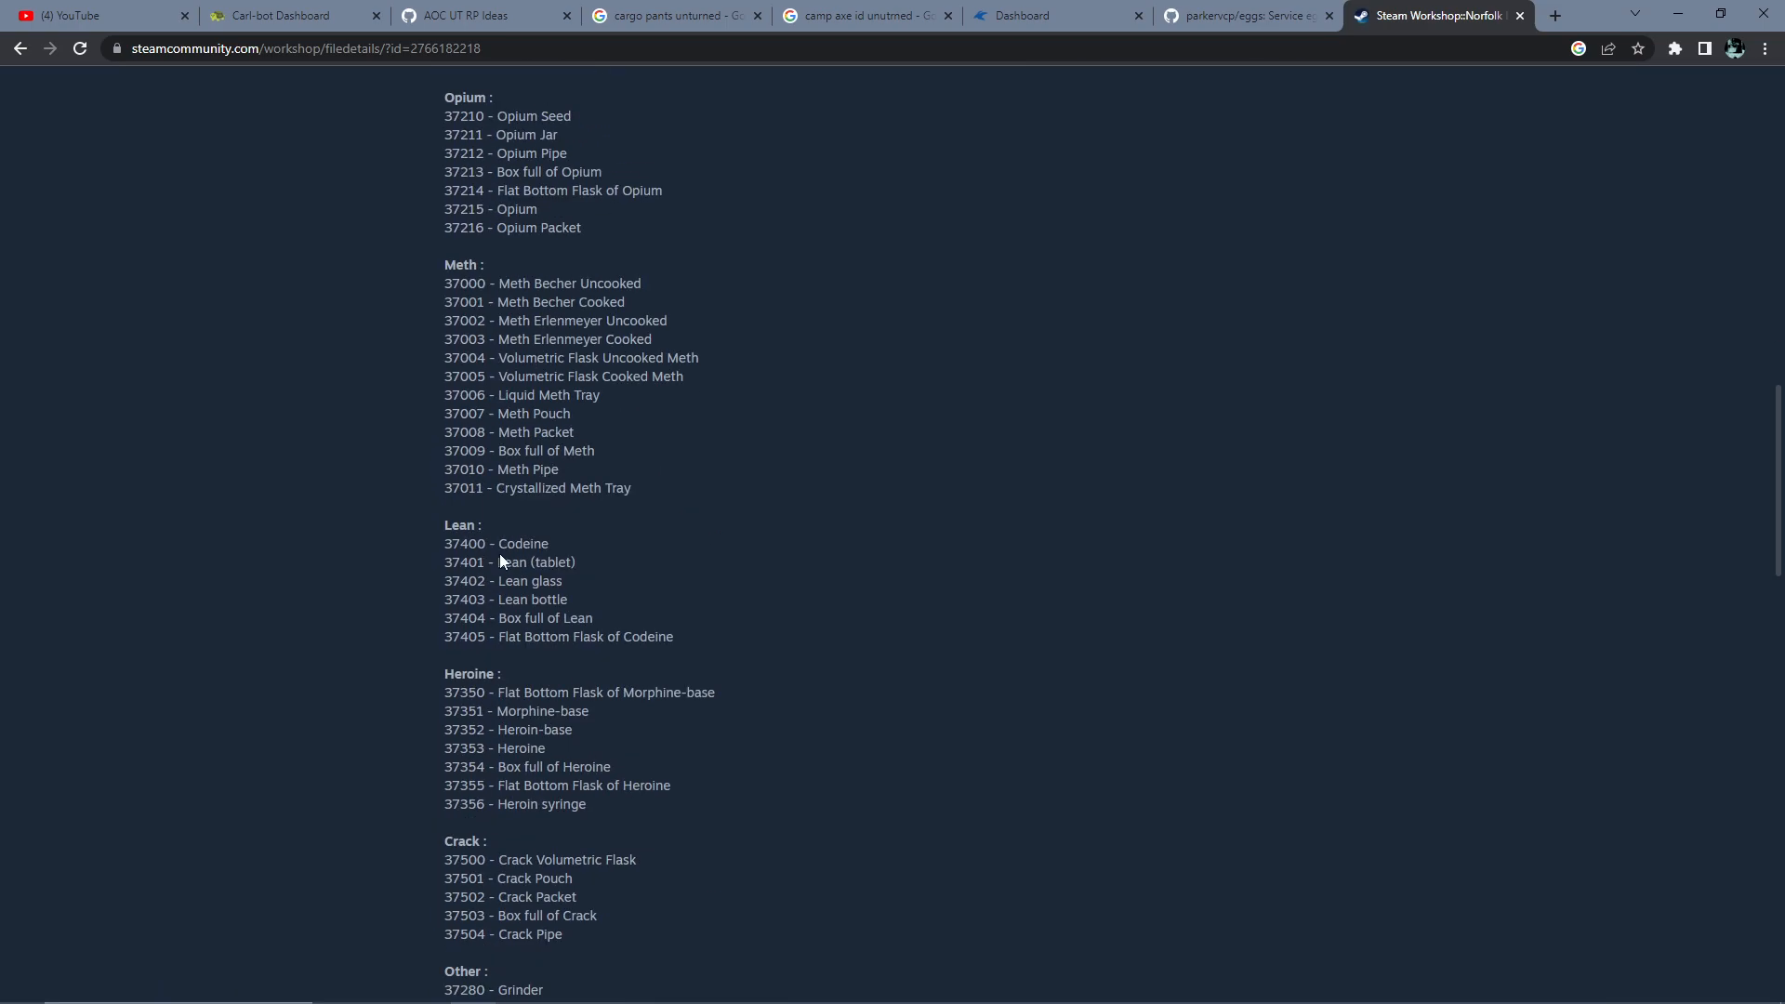
{"action": "double_click", "coordinate": [482, 409]}
{"action": "key", "text": "alt+Tab"}
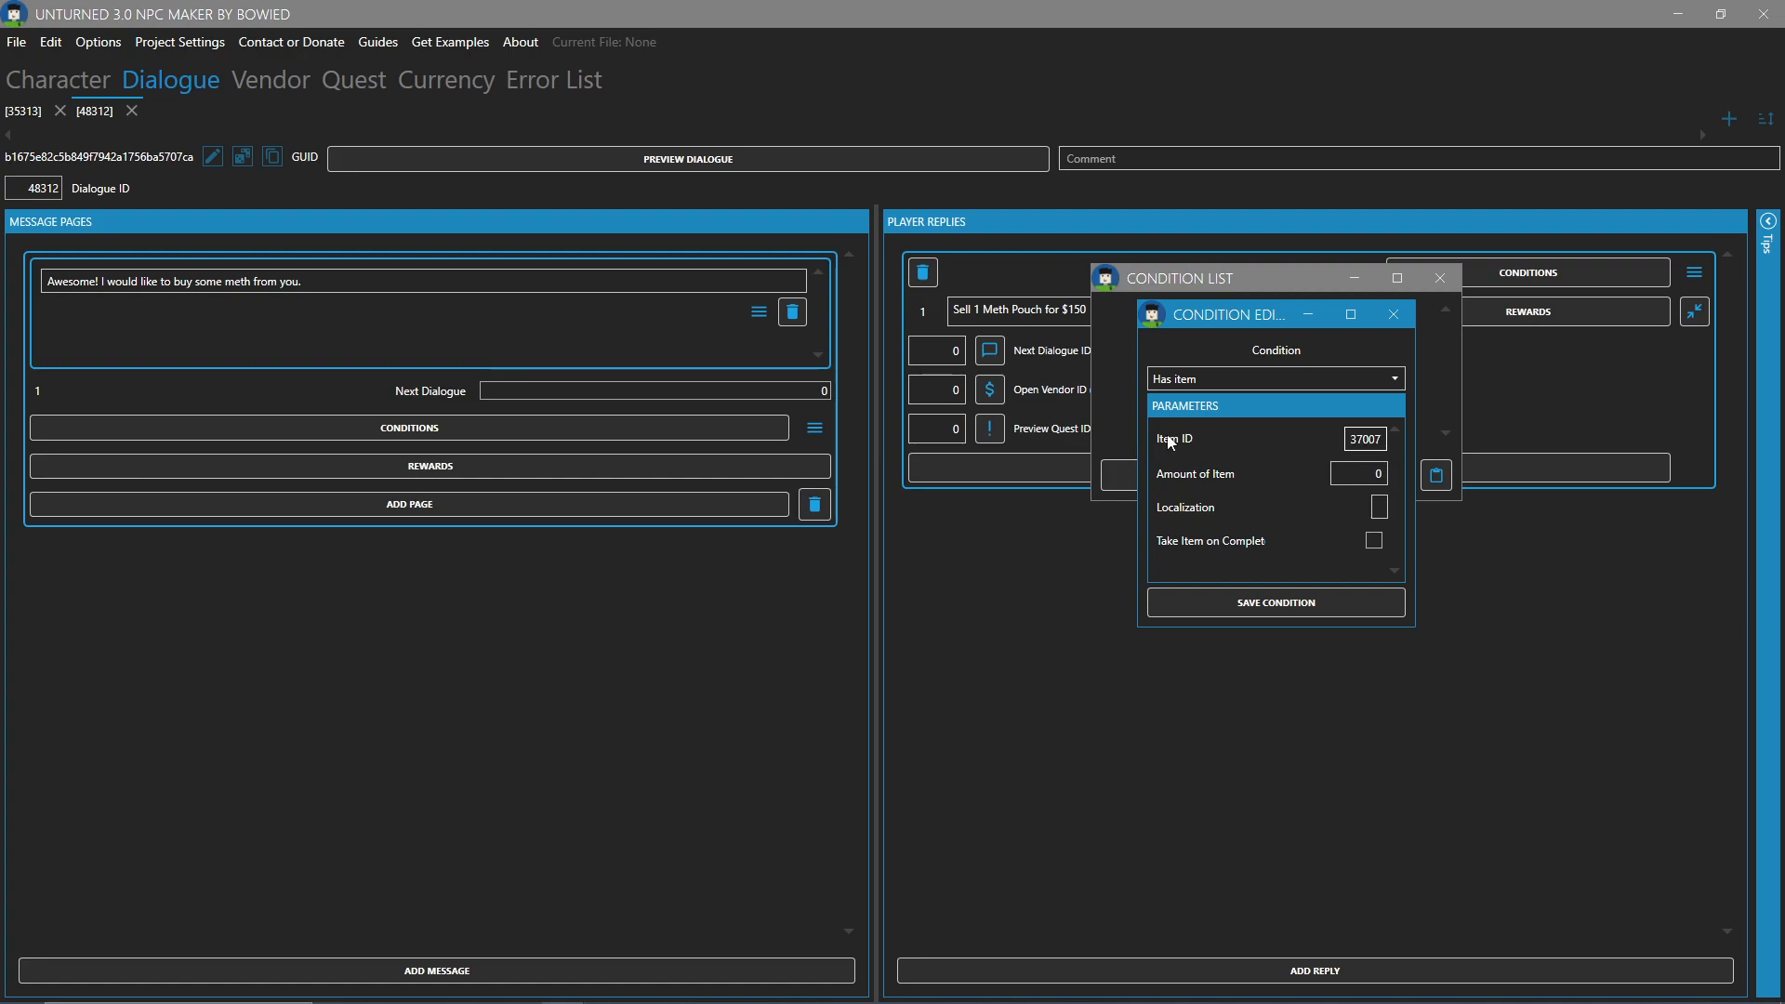
Set the condition's item amount to 1, enable taking the item on completion, and save the condition
{"action": "left_click_drag", "start_coordinate": [1349, 475], "coordinate": [1520, 482]}
{"action": "type", "text": "1"}
{"action": "left_click", "coordinate": [1378, 537]}
{"action": "left_click_drag", "start_coordinate": [1208, 314], "coordinate": [1176, 179]}
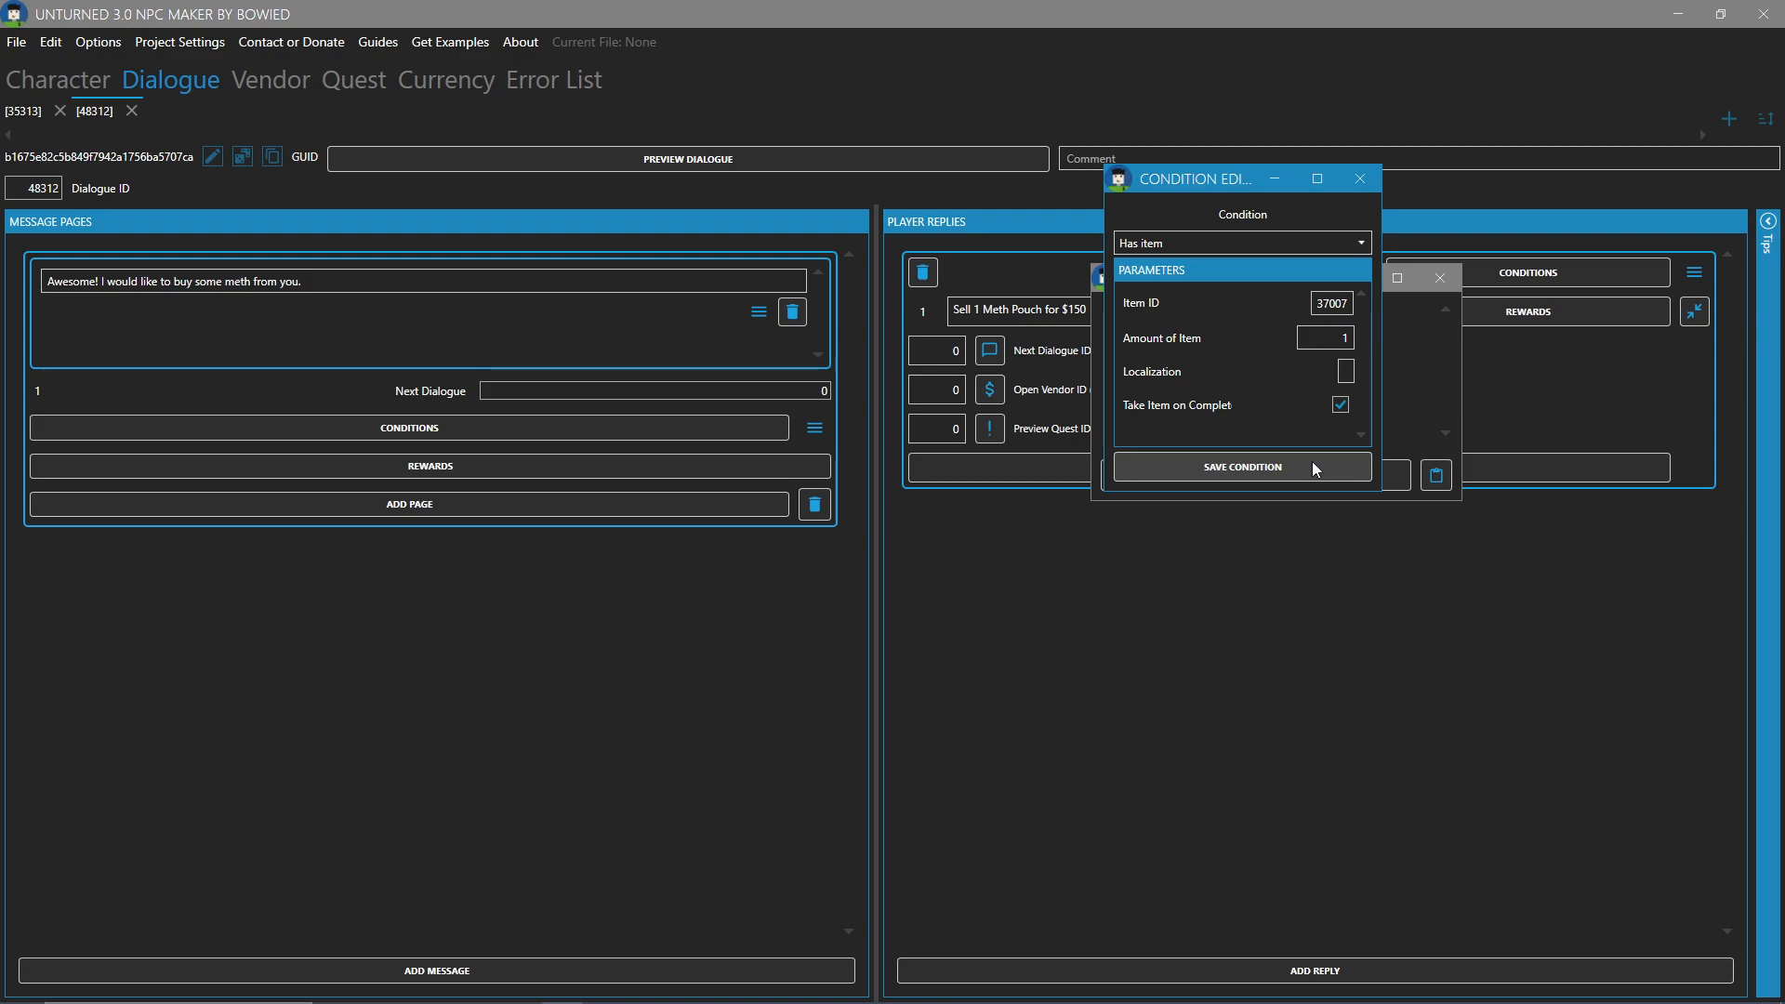
{"action": "left_click", "coordinate": [1216, 472]}
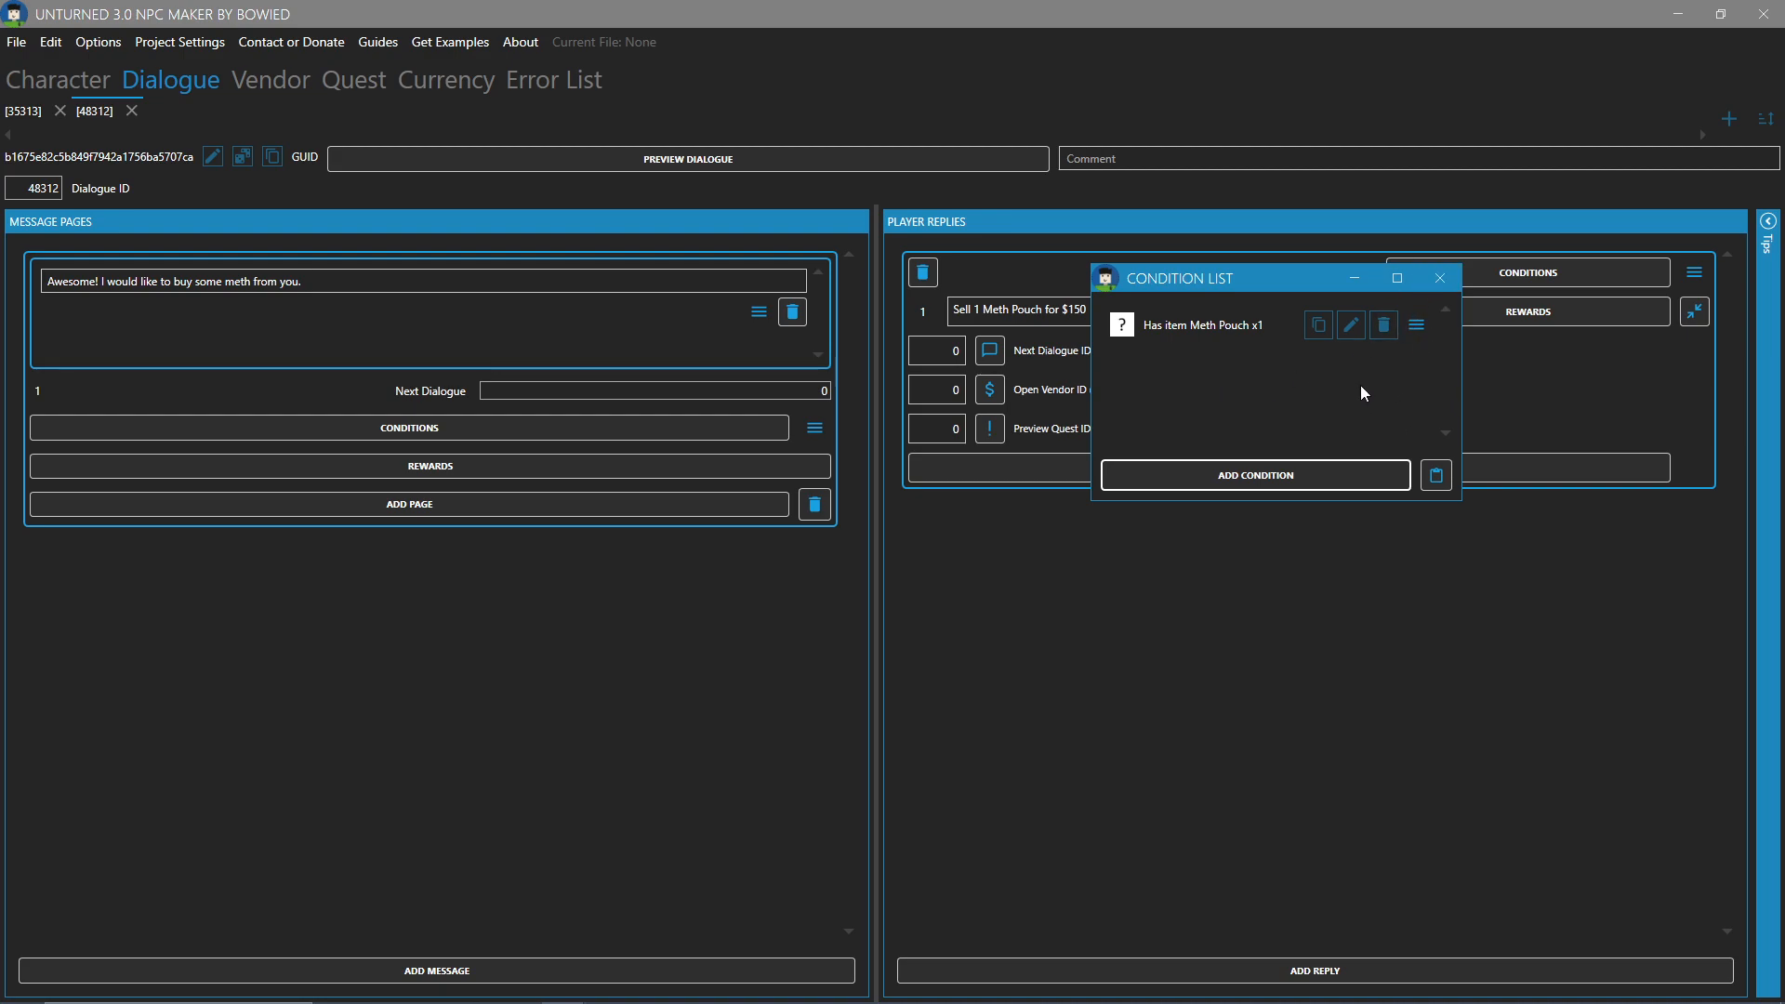
{"action": "left_click", "coordinate": [1343, 474]}
{"action": "left_click", "coordinate": [1235, 377]}
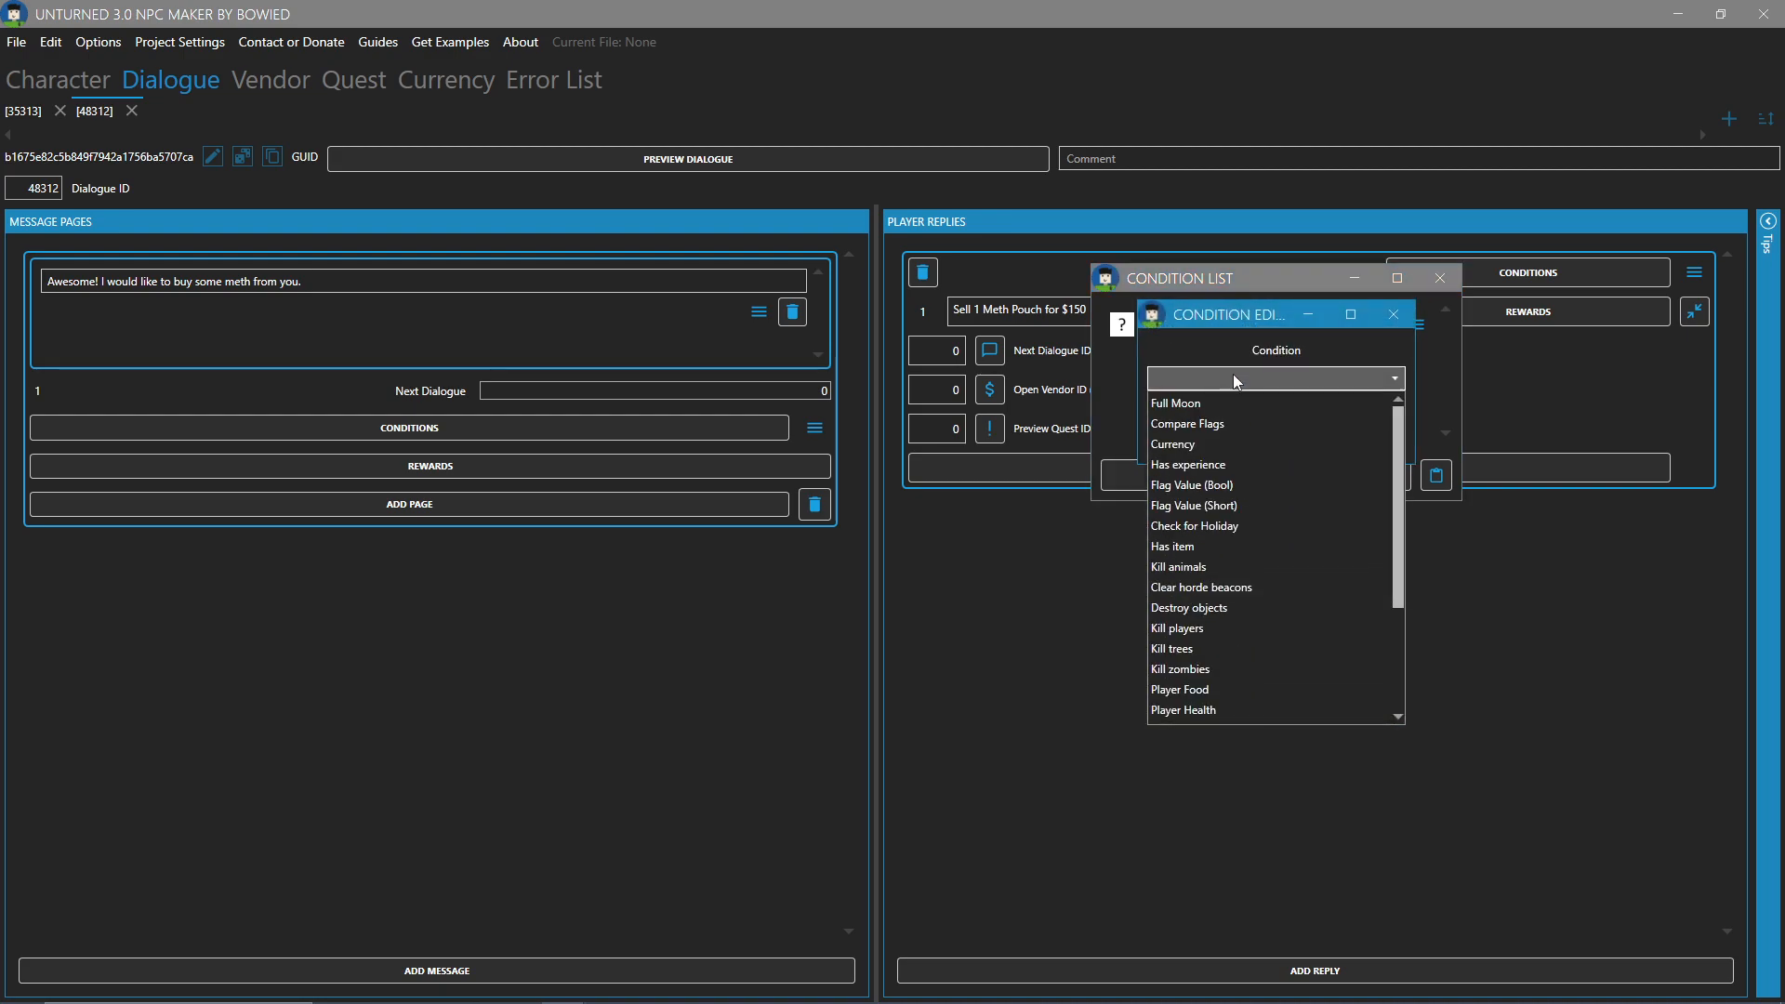
{"action": "scroll", "coordinate": [1218, 494], "scroll_direction": "down", "scroll_amount": 1}
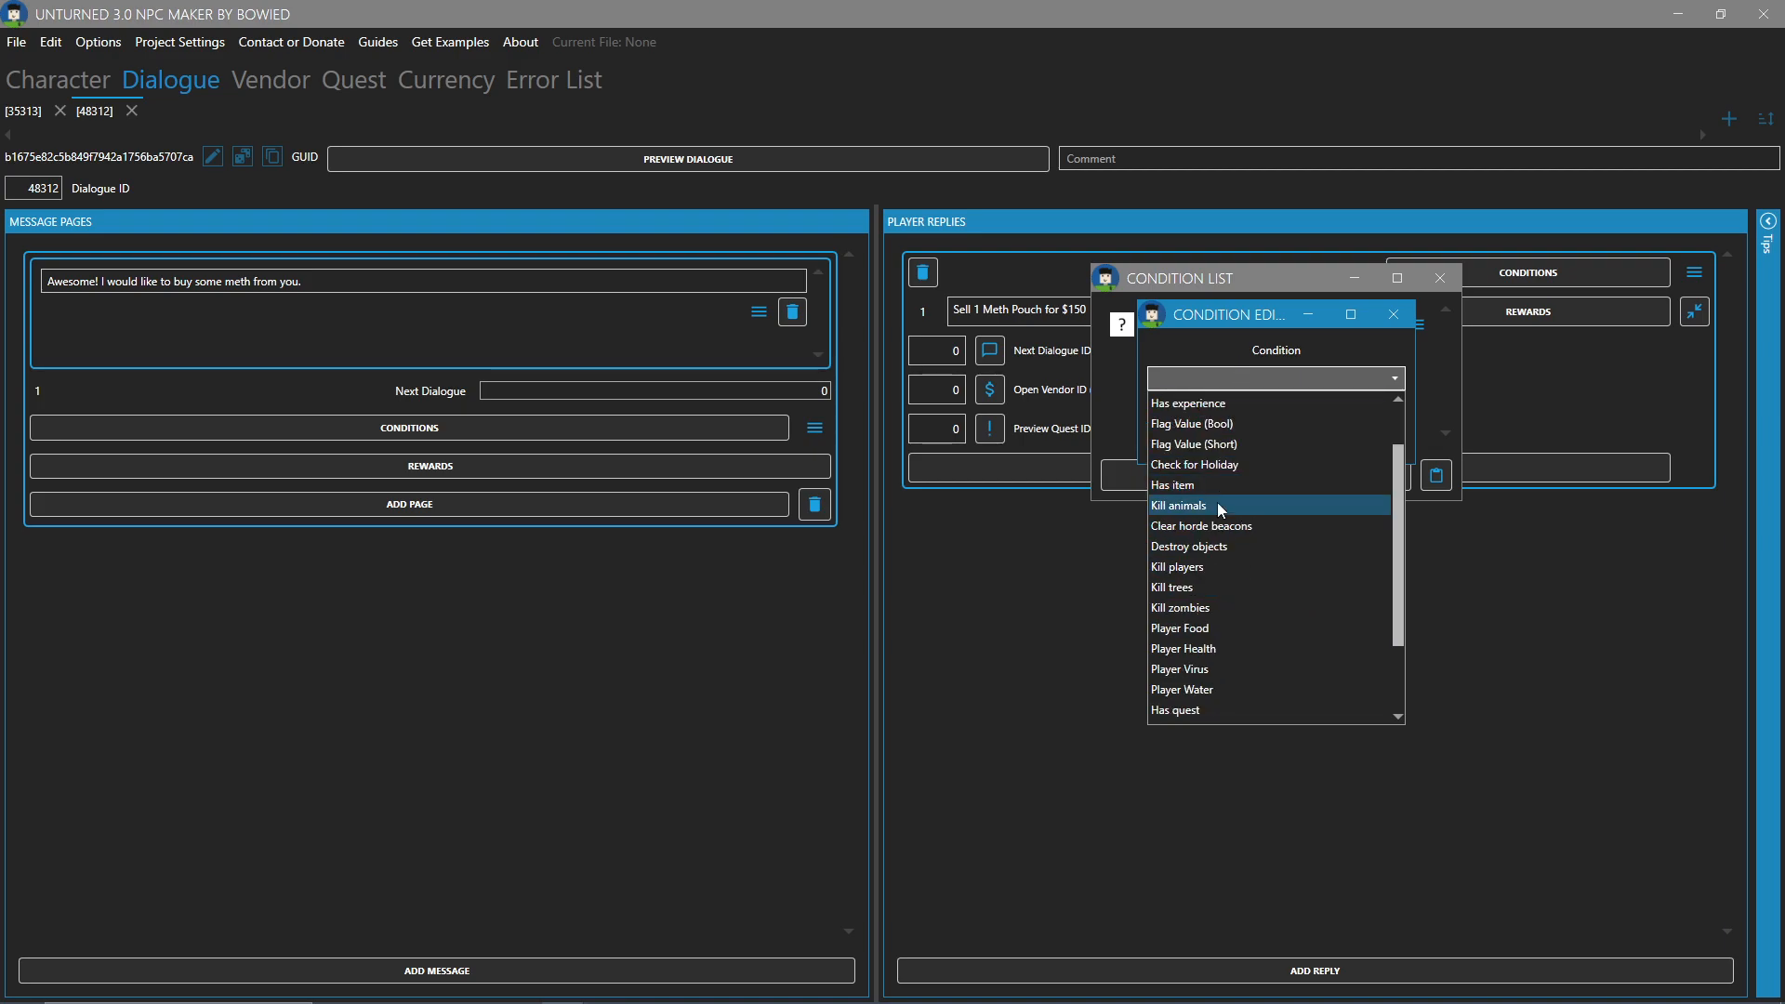
{"action": "left_click", "coordinate": [1209, 444]}
{"action": "type", "text": "1123"}
{"action": "key", "text": "Tab"}
{"action": "type", "text": "242"}
{"action": "left_click", "coordinate": [1360, 539]}
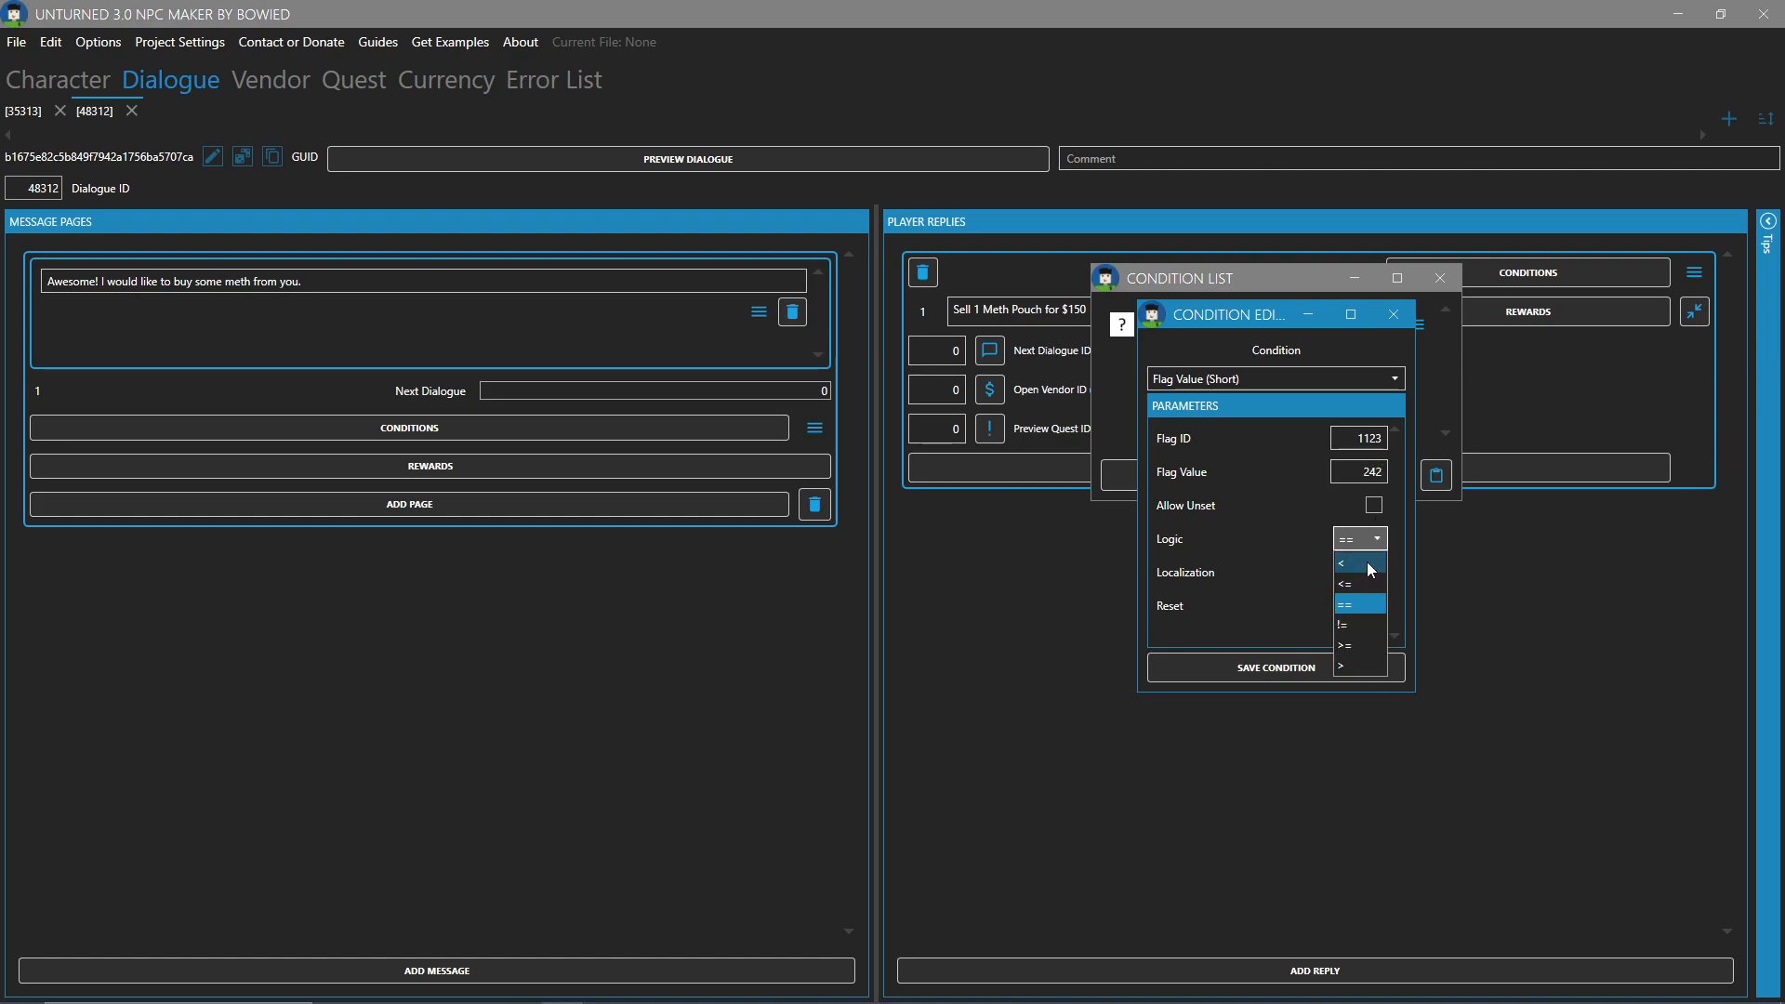
{"action": "left_click", "coordinate": [1371, 606]}
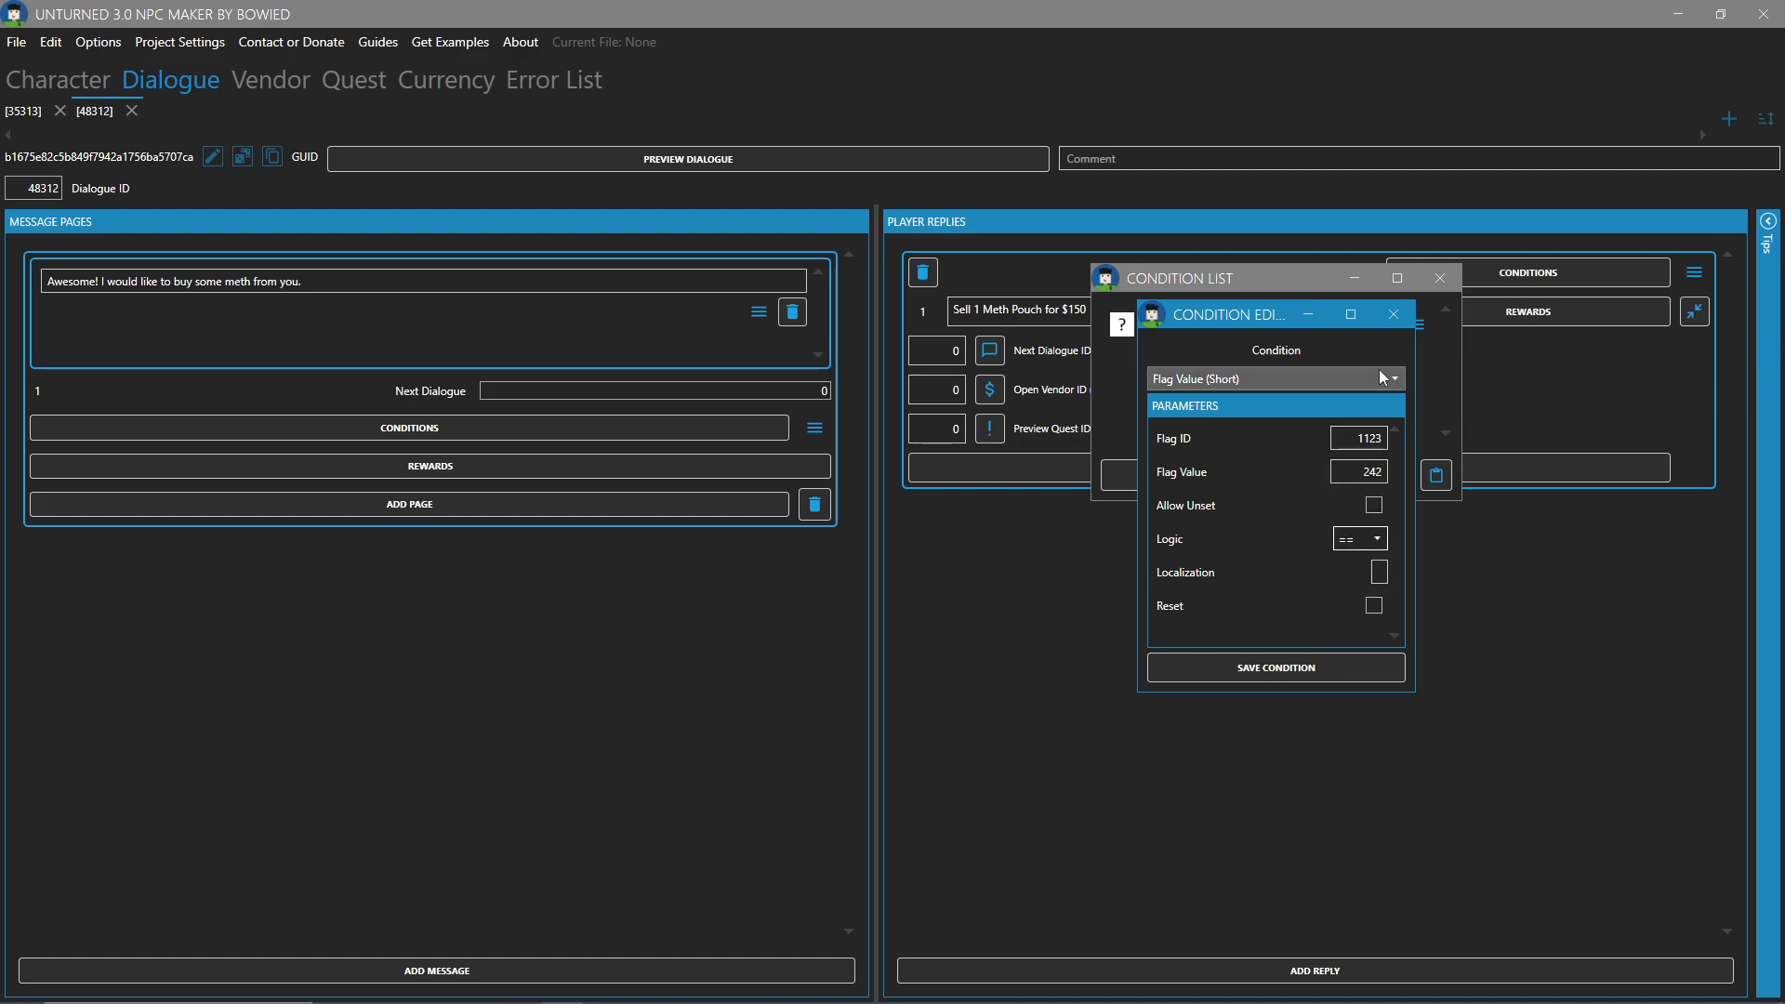
{"action": "left_click", "coordinate": [1393, 314]}
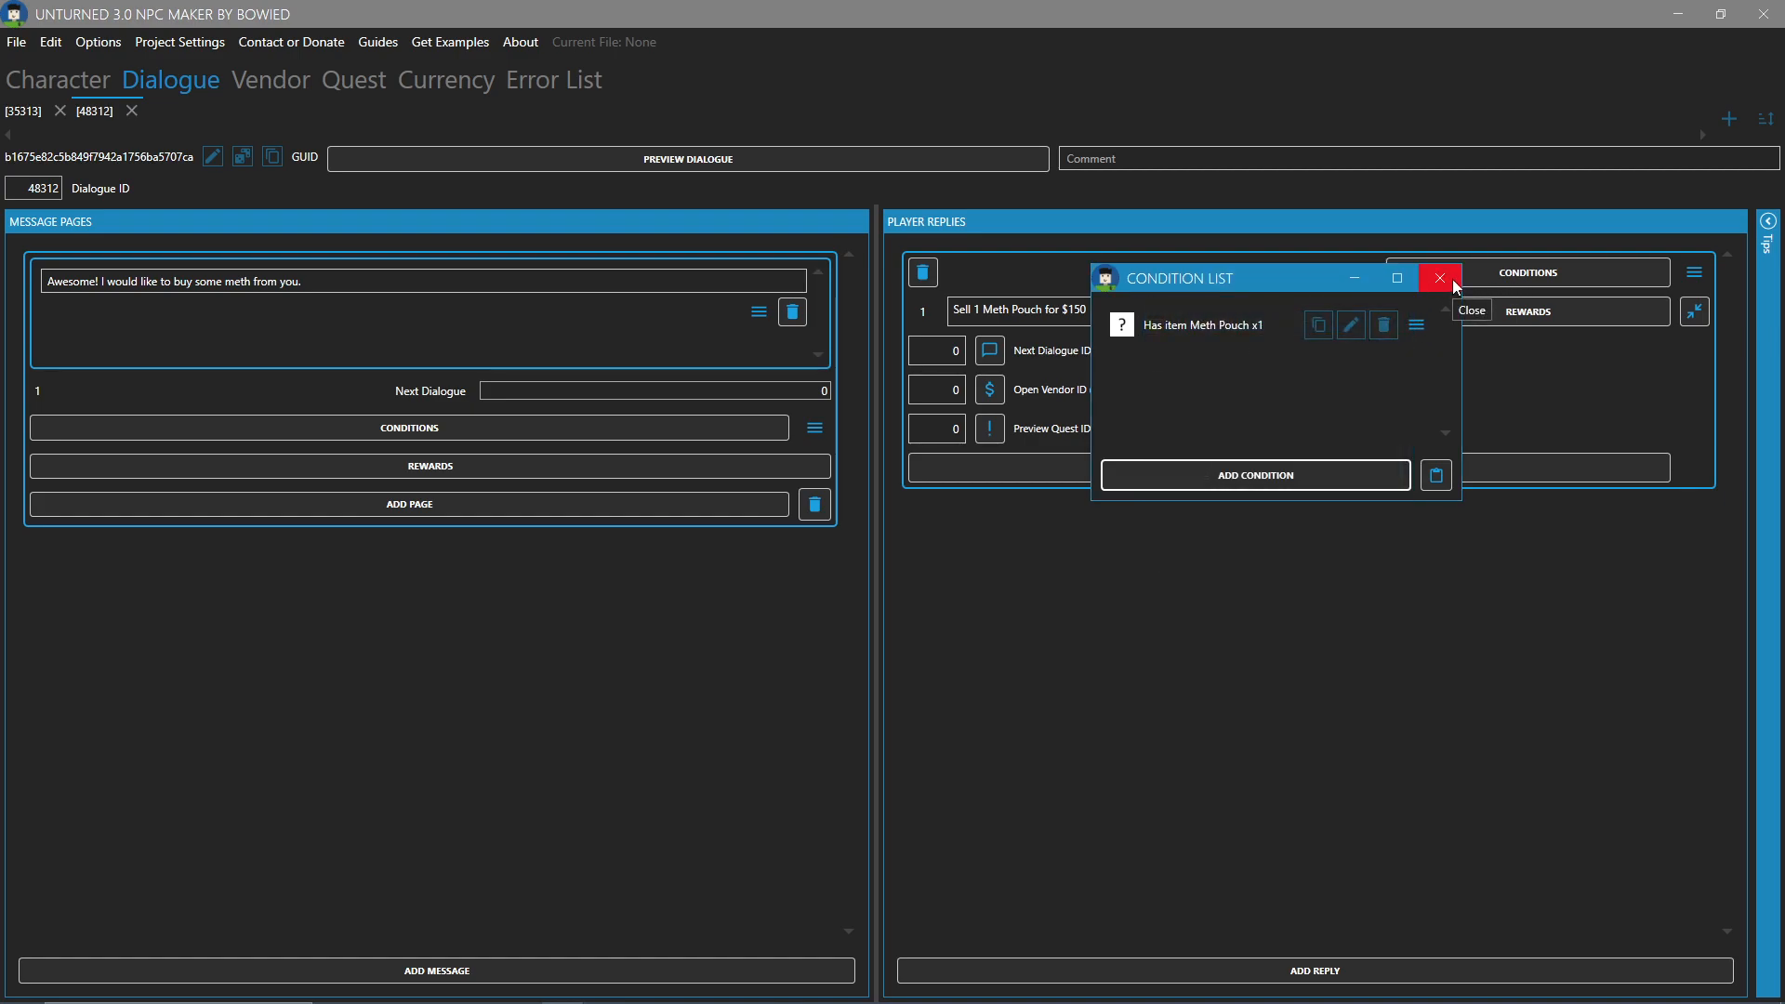
{"action": "left_click", "coordinate": [1440, 279]}
Create a reward of type "Currency" for the Meth Pouch selling reply
{"action": "left_click", "coordinate": [1504, 326]}
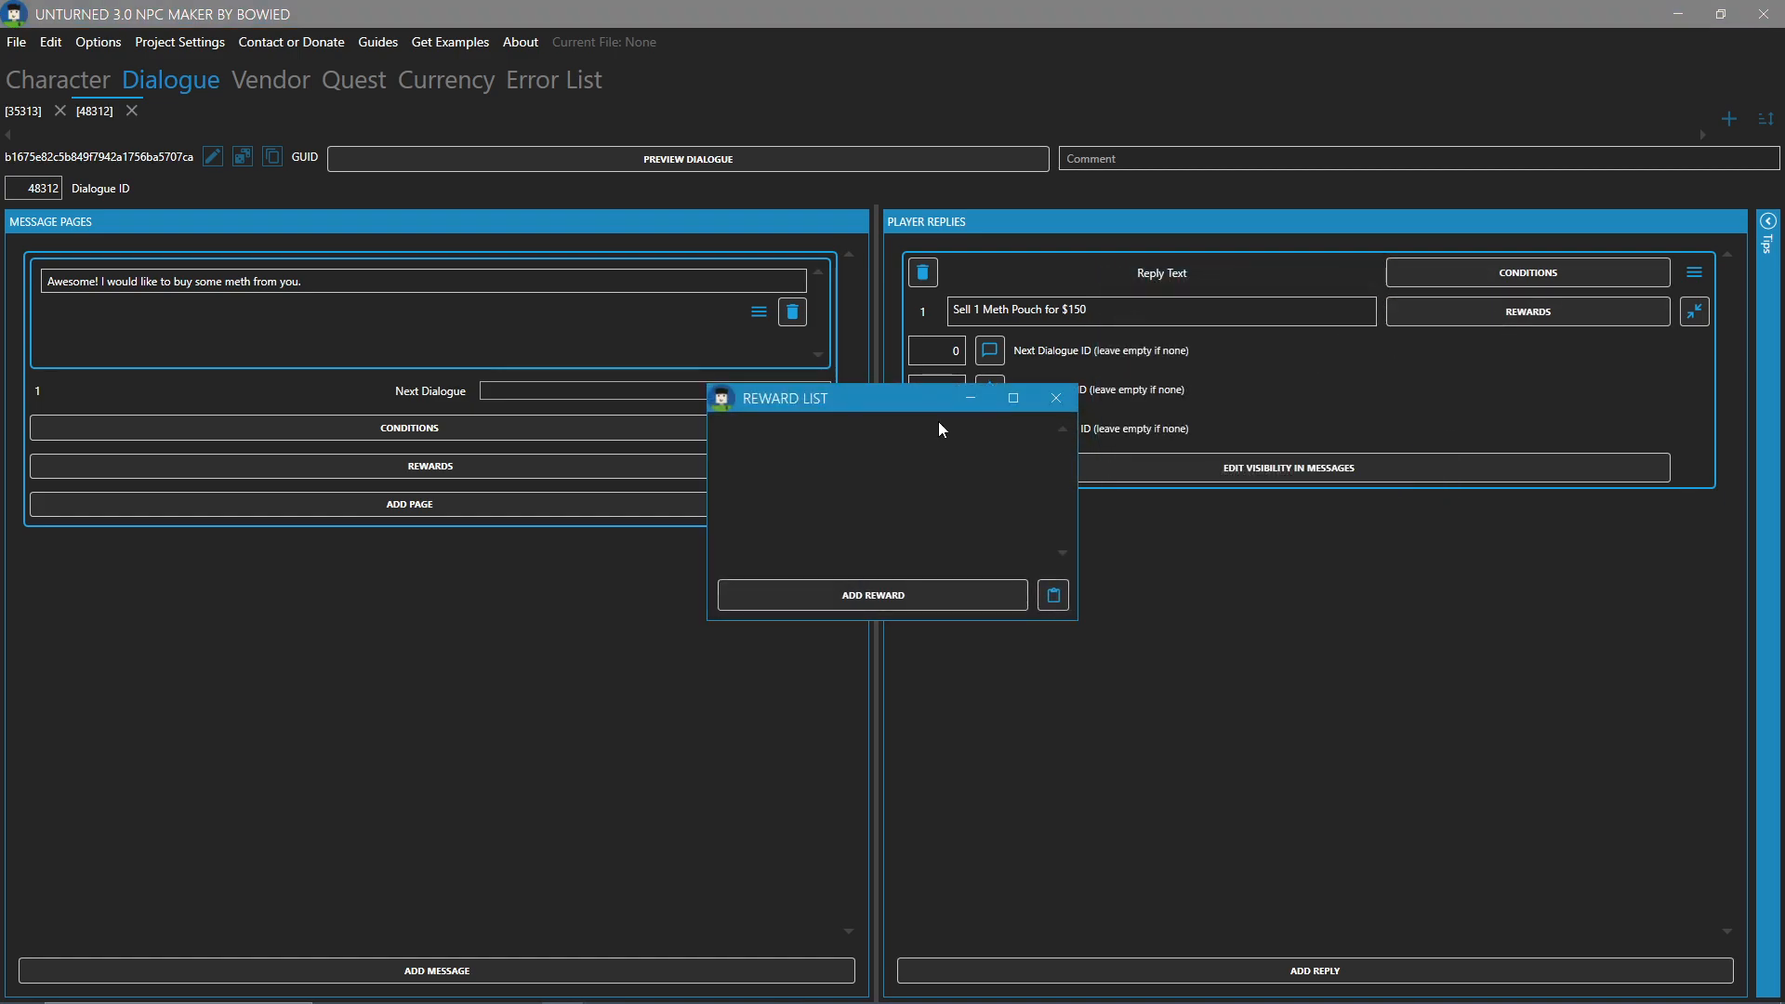
{"action": "left_click", "coordinate": [882, 585]}
{"action": "left_click", "coordinate": [874, 498]}
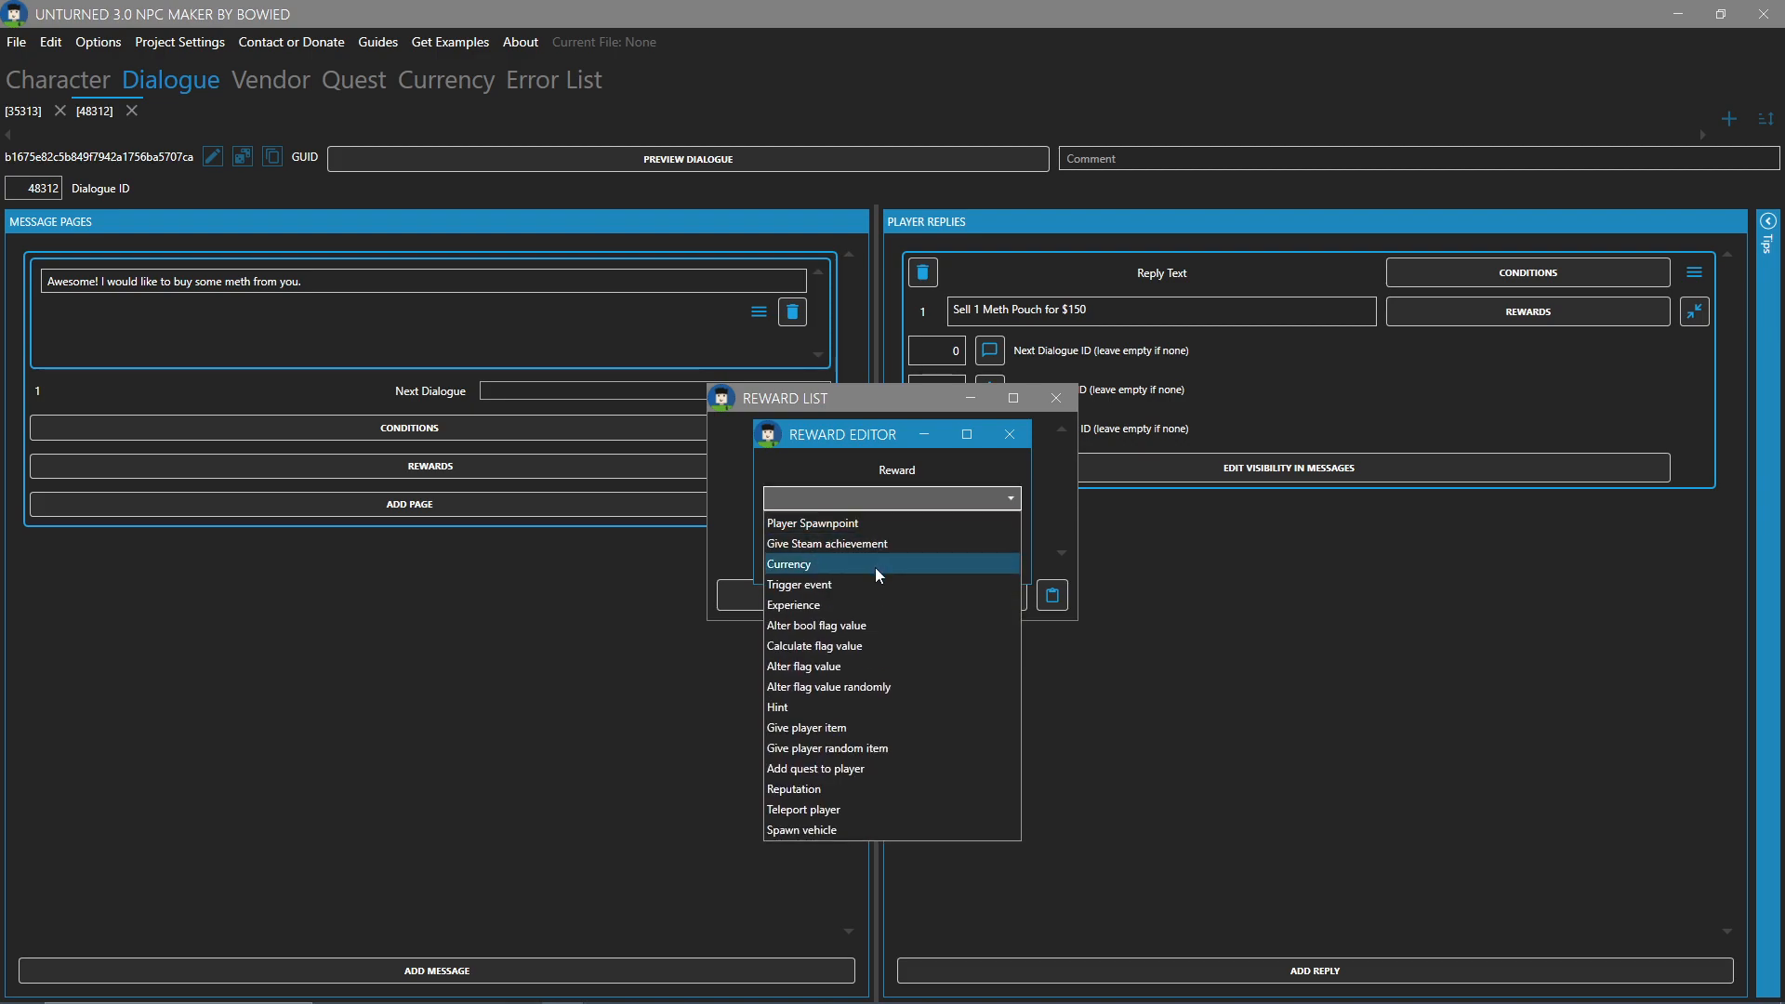
{"action": "left_click", "coordinate": [816, 728]}
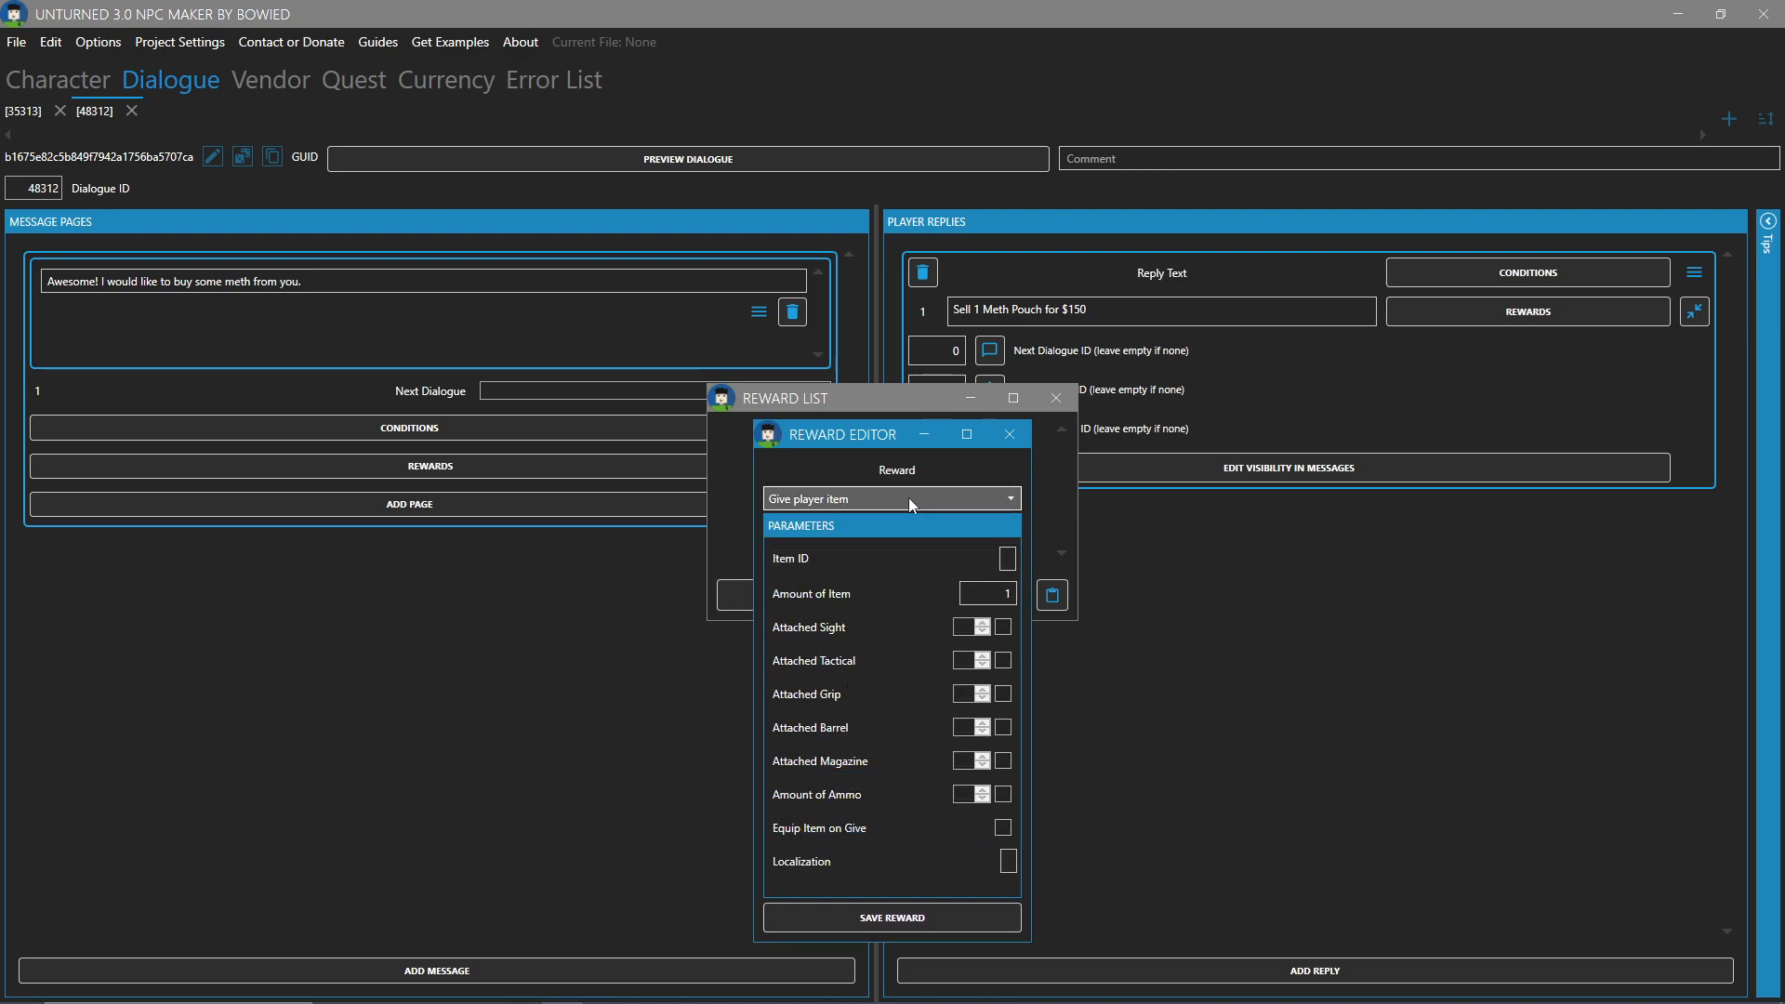
{"action": "scroll", "coordinate": [907, 499], "scroll_direction": "up", "scroll_amount": 3}
{"action": "left_click", "coordinate": [885, 502]}
{"action": "left_click", "coordinate": [848, 563]}
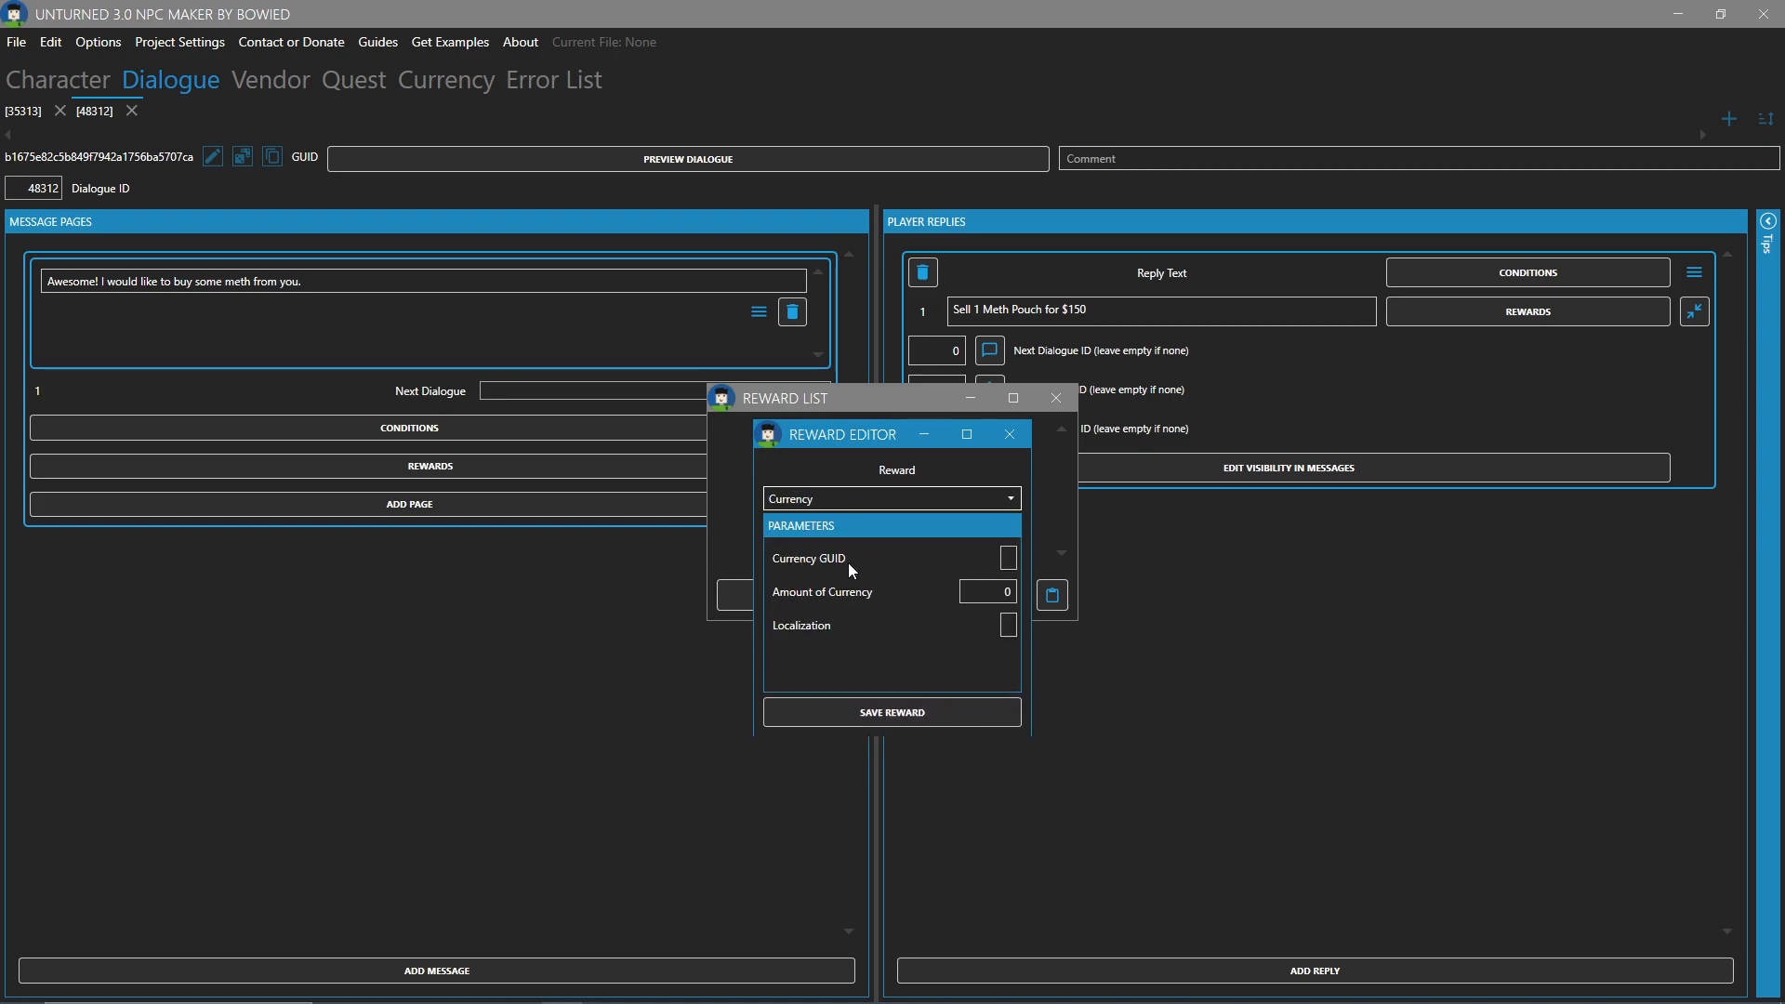
Switch to the browser, search "money expansion unturned" and find the ID lists on the Money Expansion Steam Workshop page
{"action": "key", "text": "alt+Tab"}
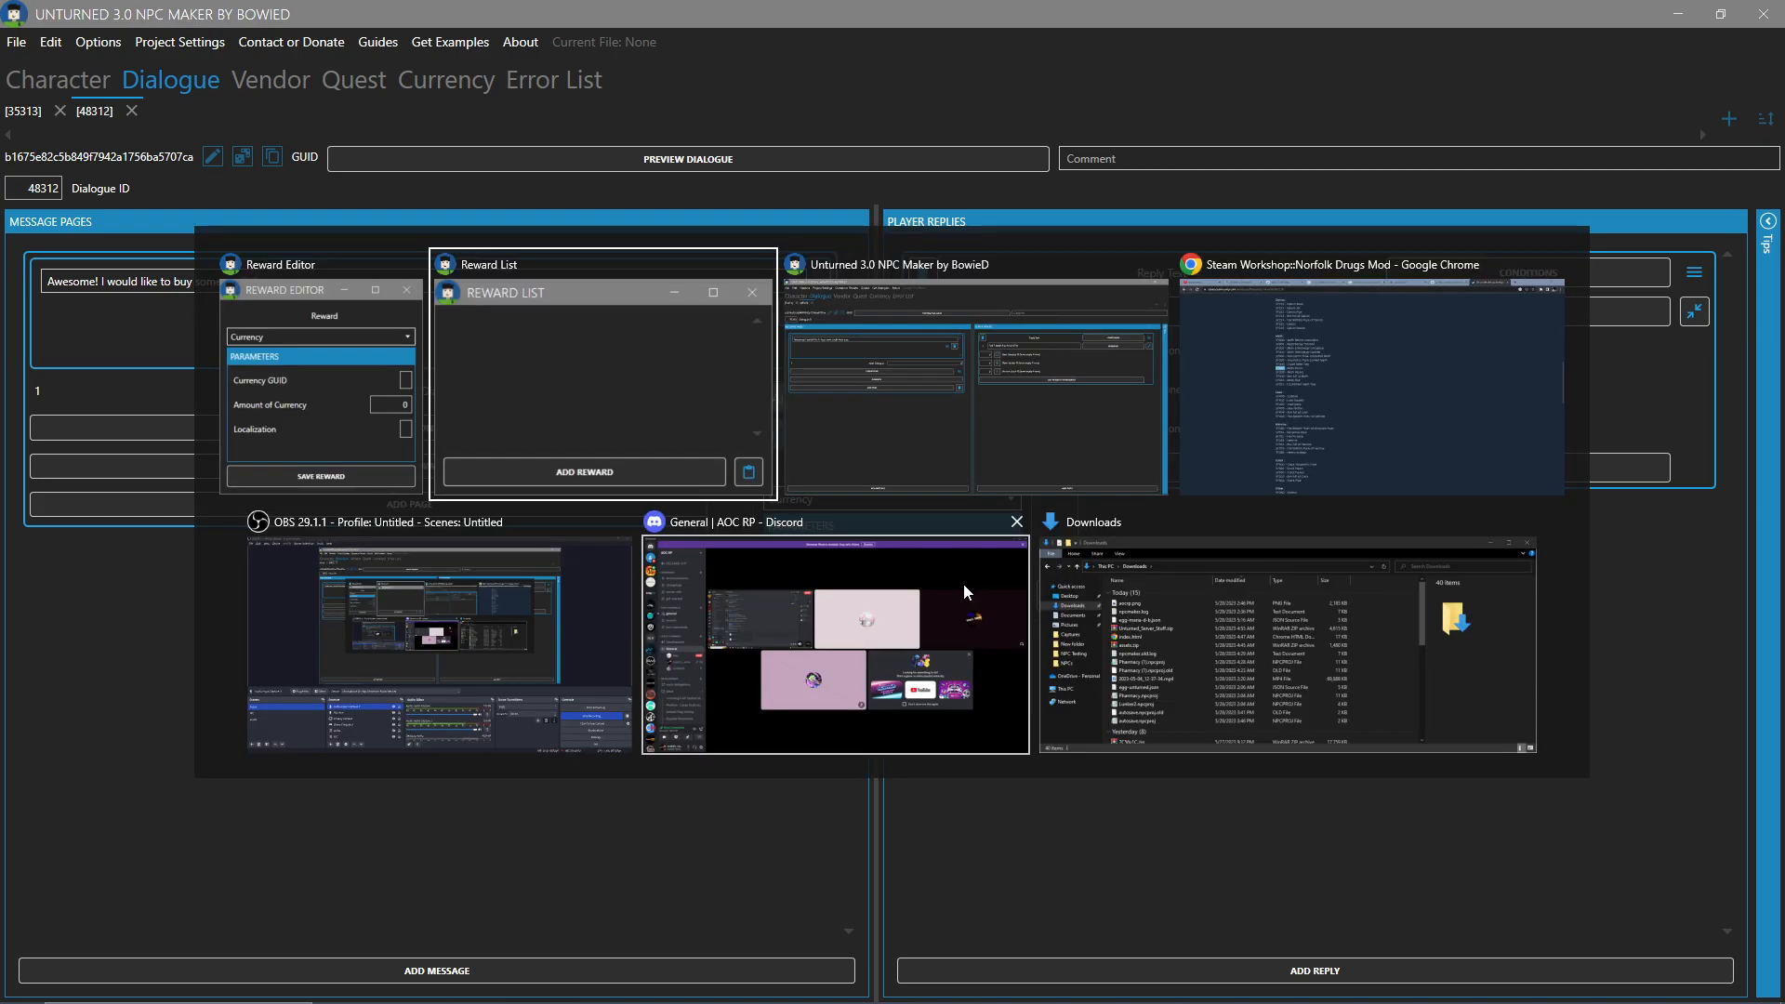
{"action": "key", "text": "ctrl+t"}
{"action": "type", "text": "money expansion unturned"}
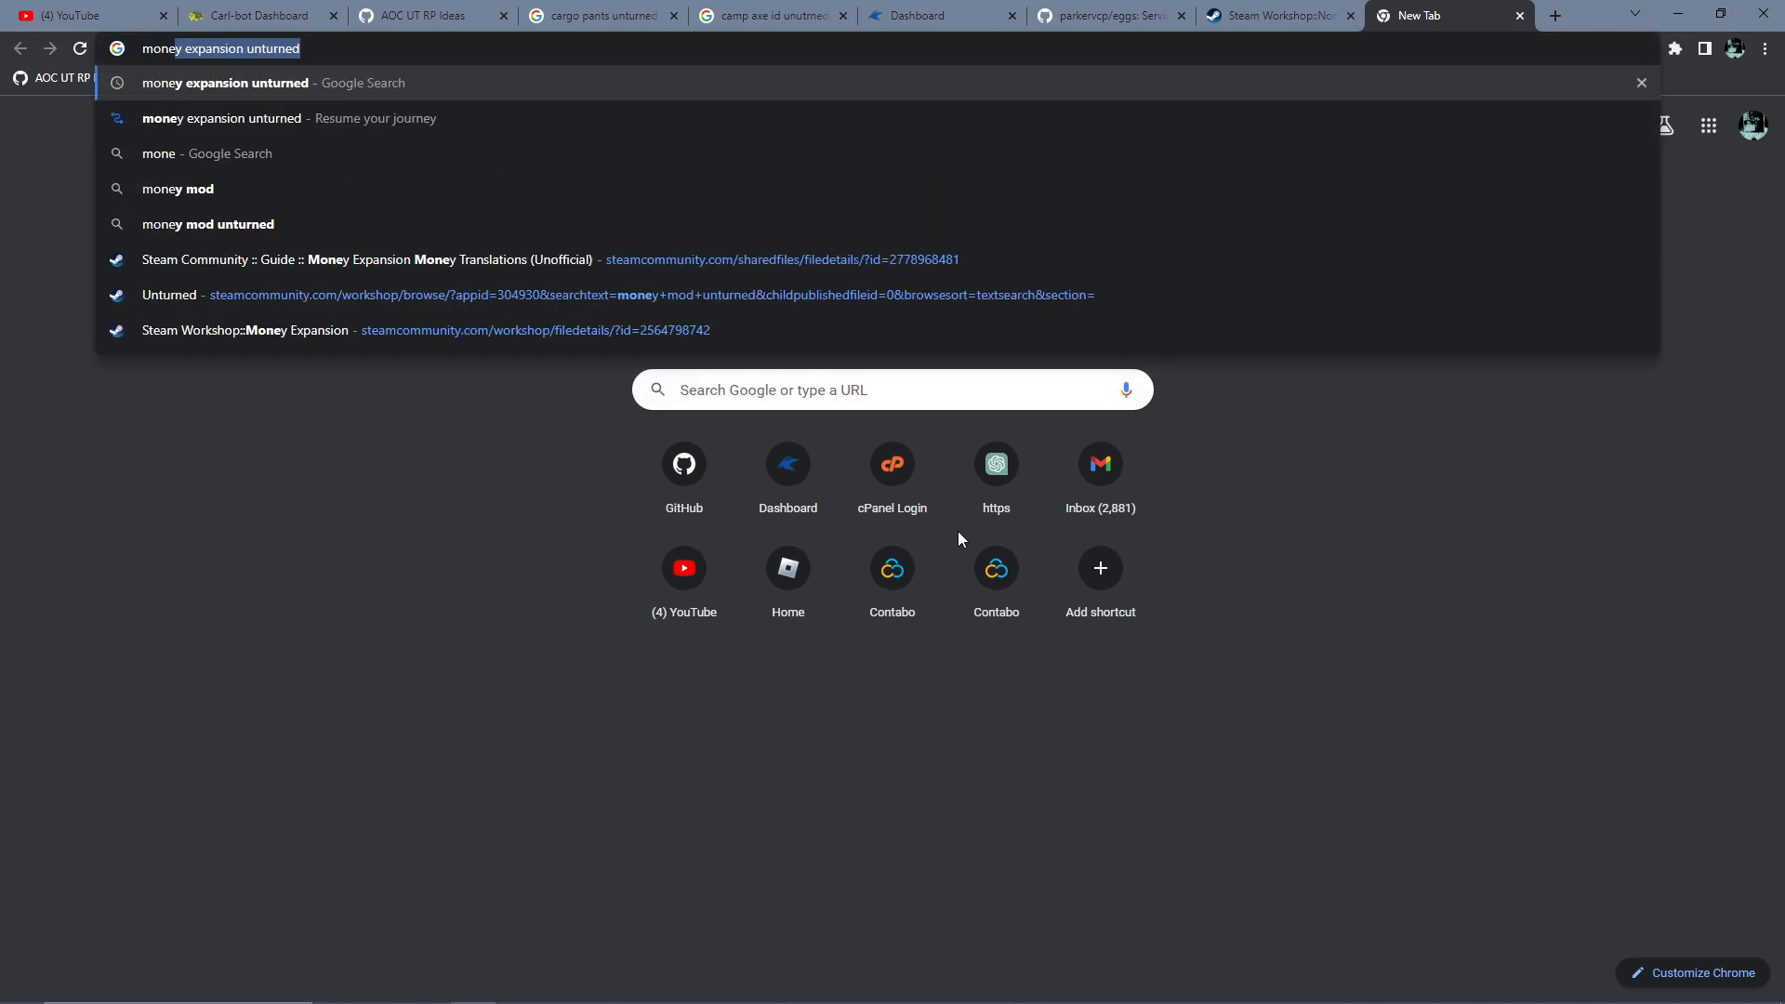
{"action": "key", "text": "Return"}
{"action": "left_click", "coordinate": [341, 276]}
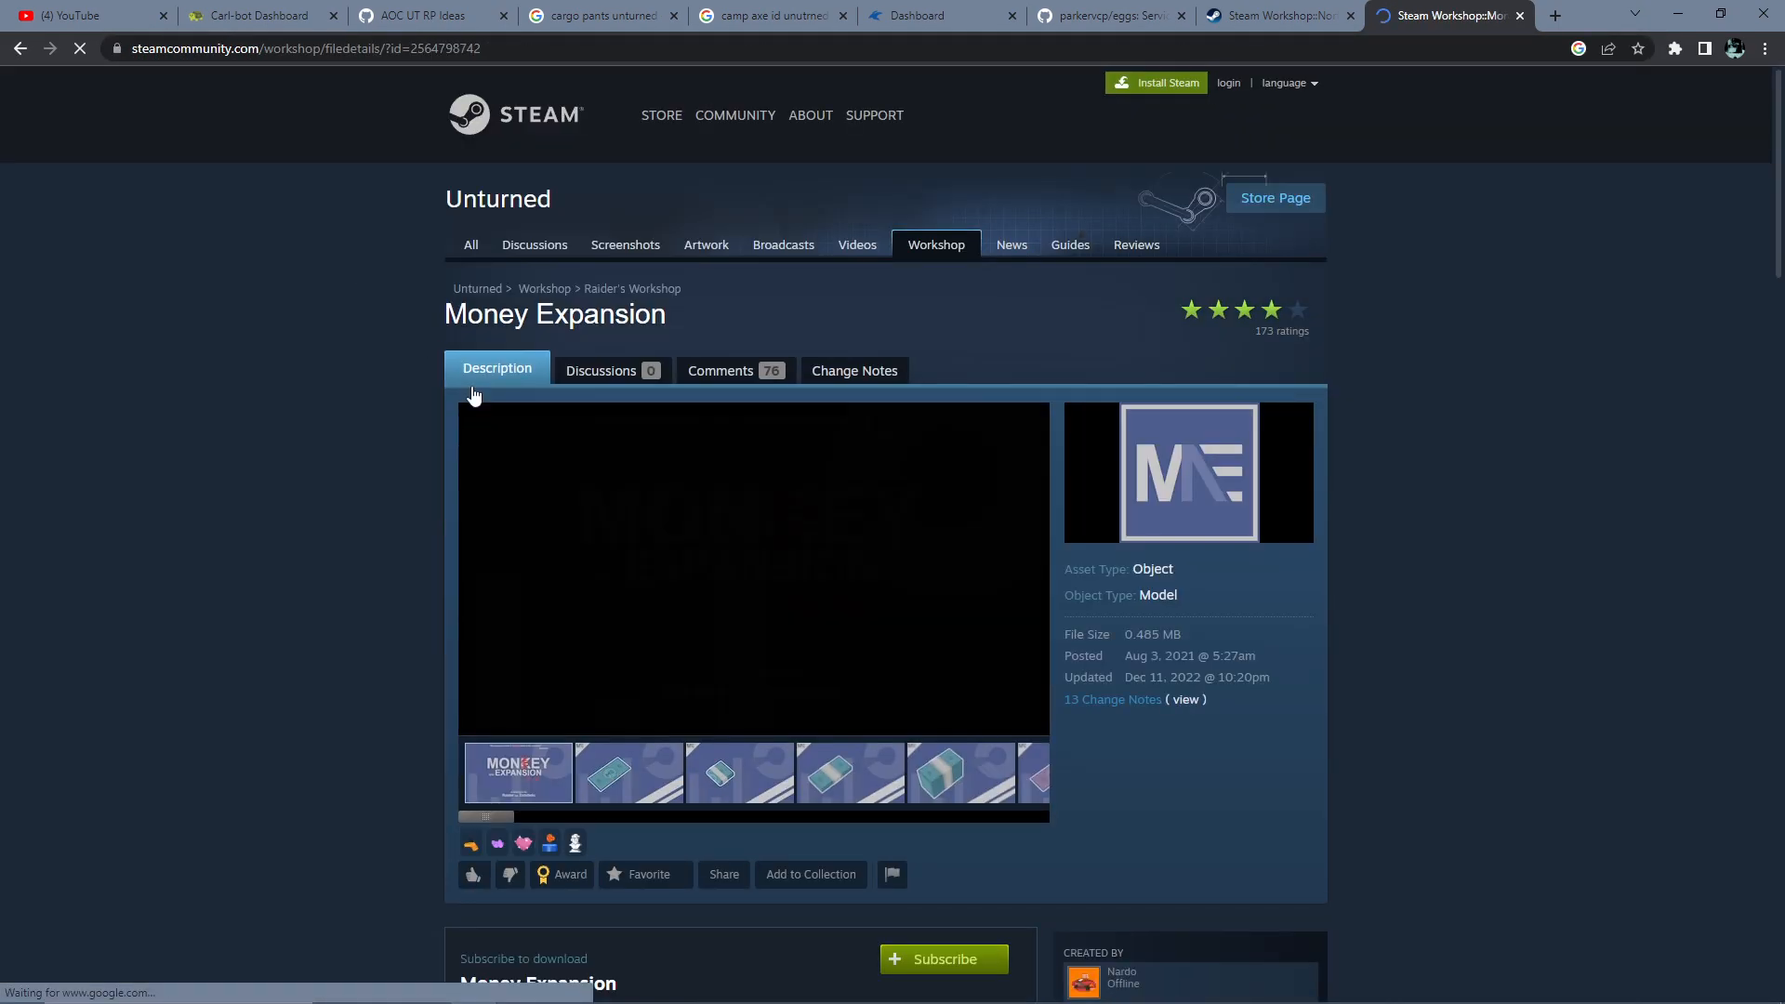
{"action": "scroll", "coordinate": [527, 628], "scroll_direction": "down", "scroll_amount": 15}
{"action": "scroll", "coordinate": [527, 621], "scroll_direction": "down", "scroll_amount": 6}
{"action": "scroll", "coordinate": [528, 619], "scroll_direction": "up", "scroll_amount": 2}
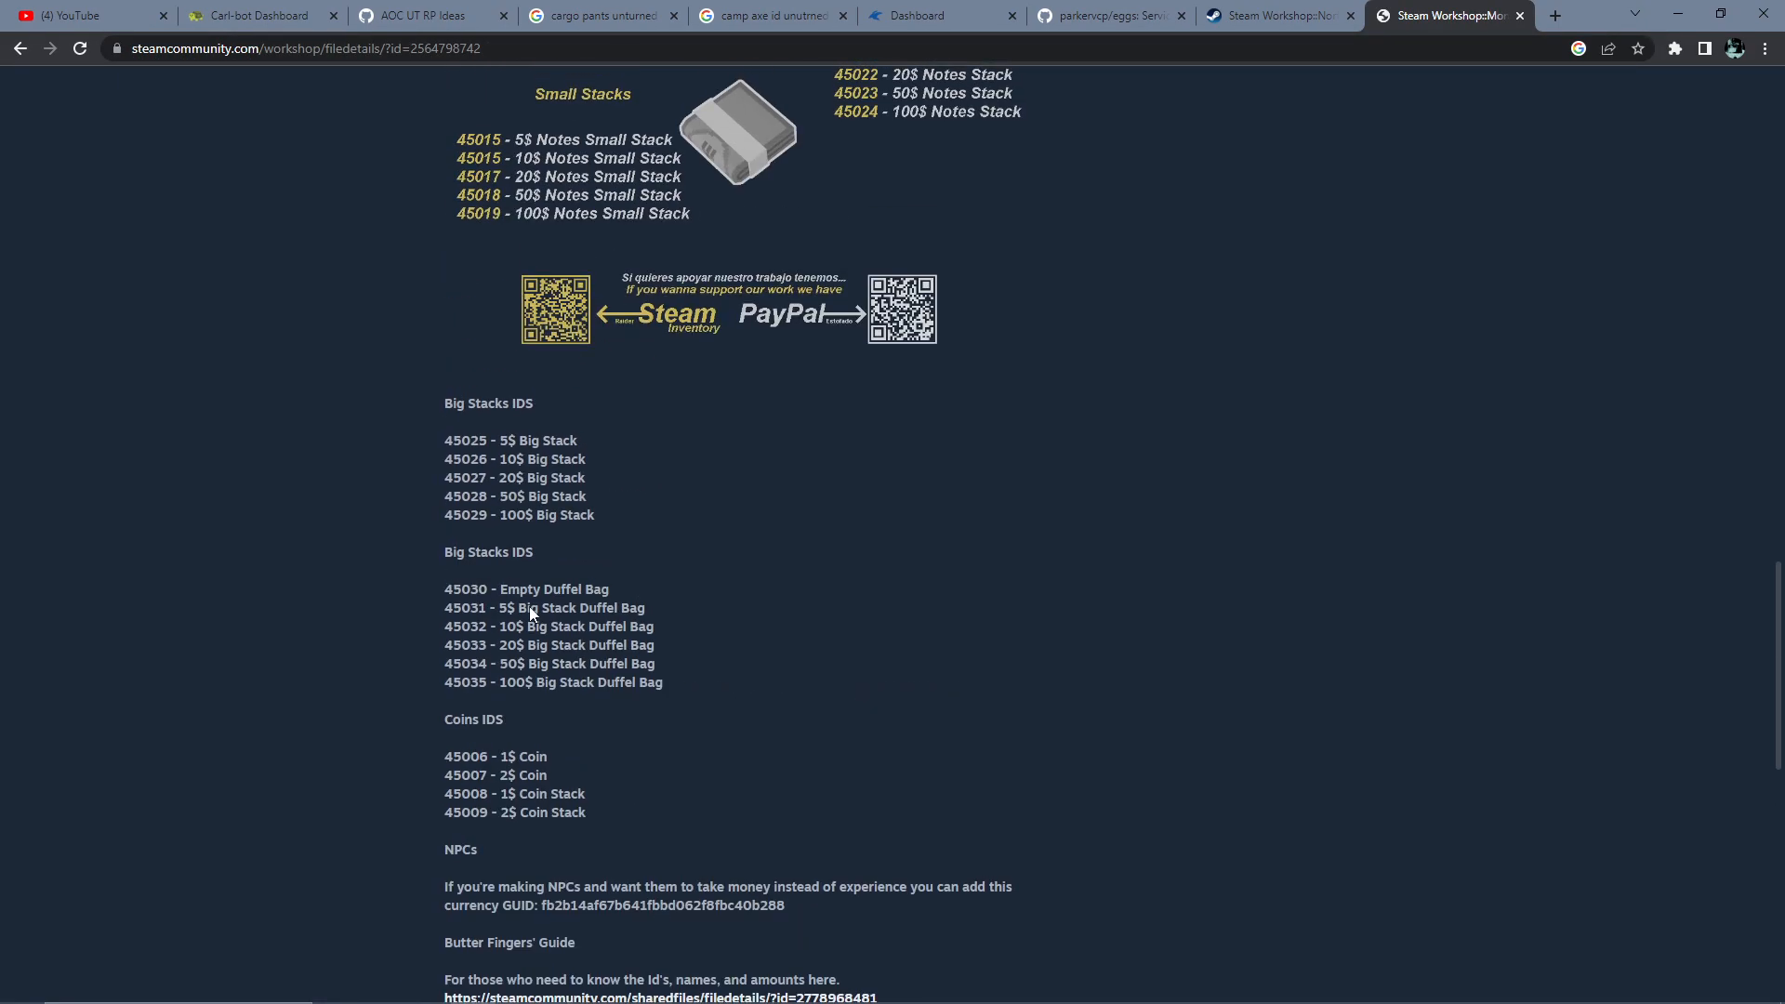
Copy the currency GUID fb2b14af67b641fbbd062f8fbc40b288 from the Workshop page's NPCs section and enter it in the NPC Maker currency reward
{"action": "key", "text": "alt+Tab"}
{"action": "key", "text": "alt+Tab"}
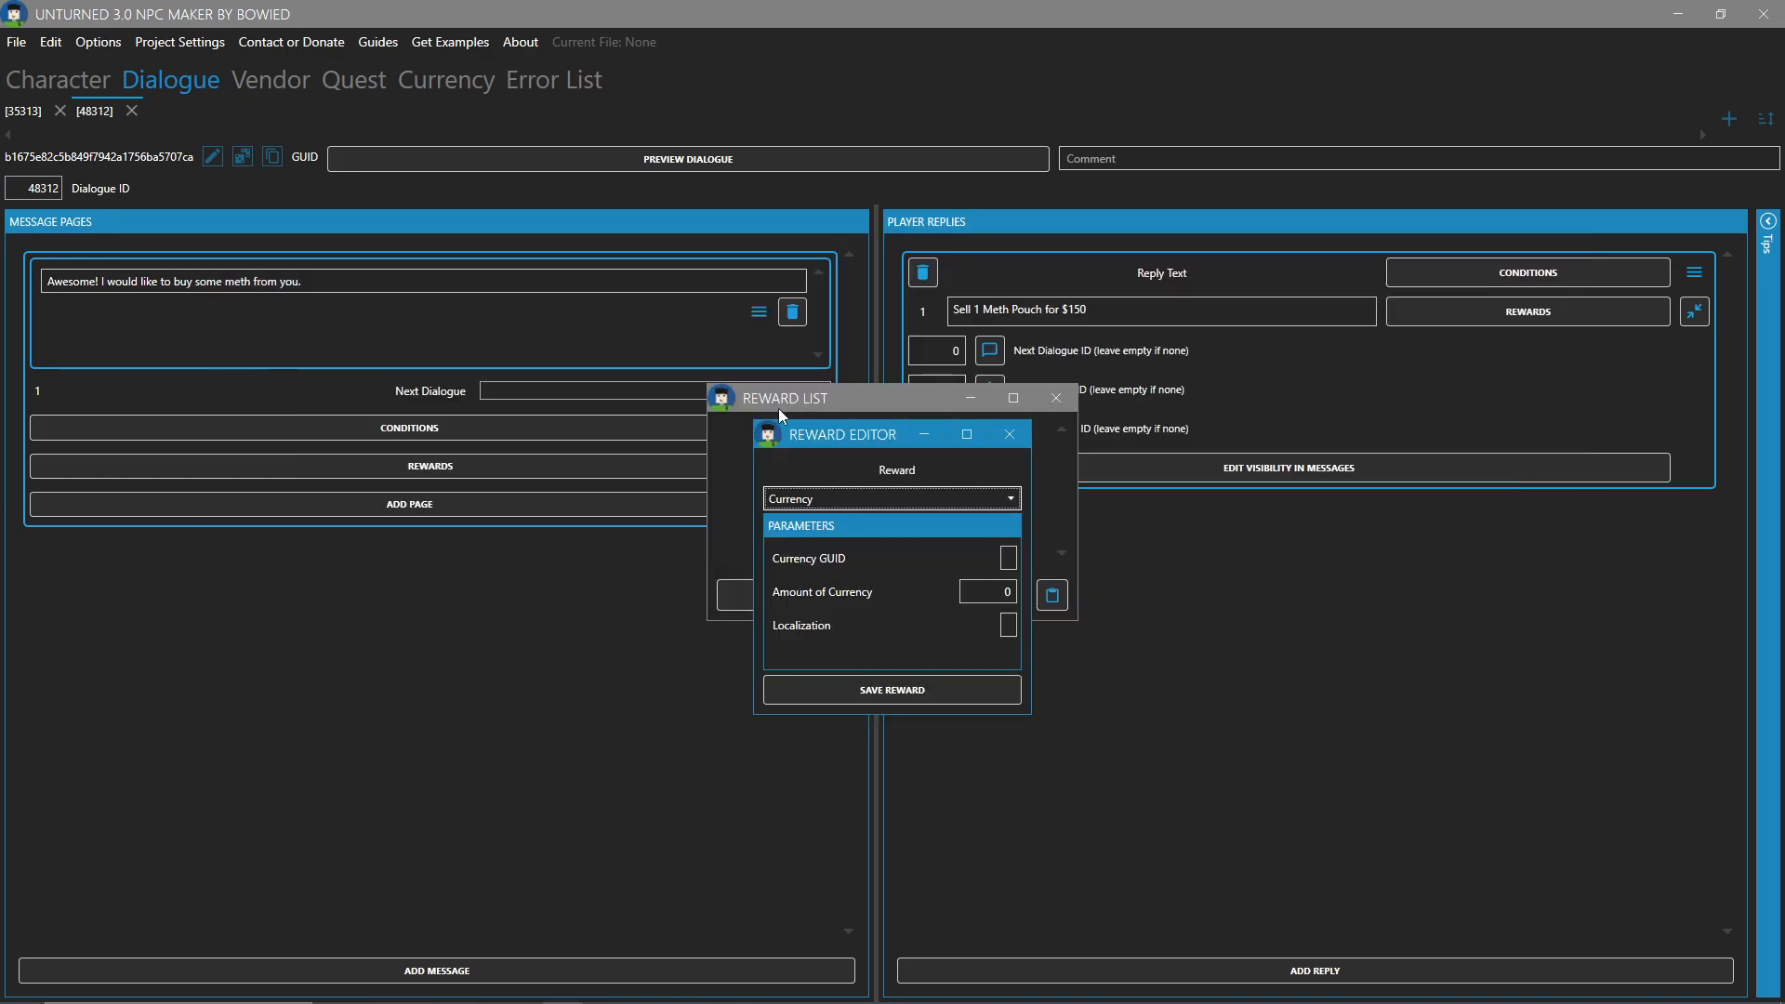
{"action": "key", "text": "alt+Tab"}
{"action": "scroll", "coordinate": [493, 584], "scroll_direction": "down", "scroll_amount": 3}
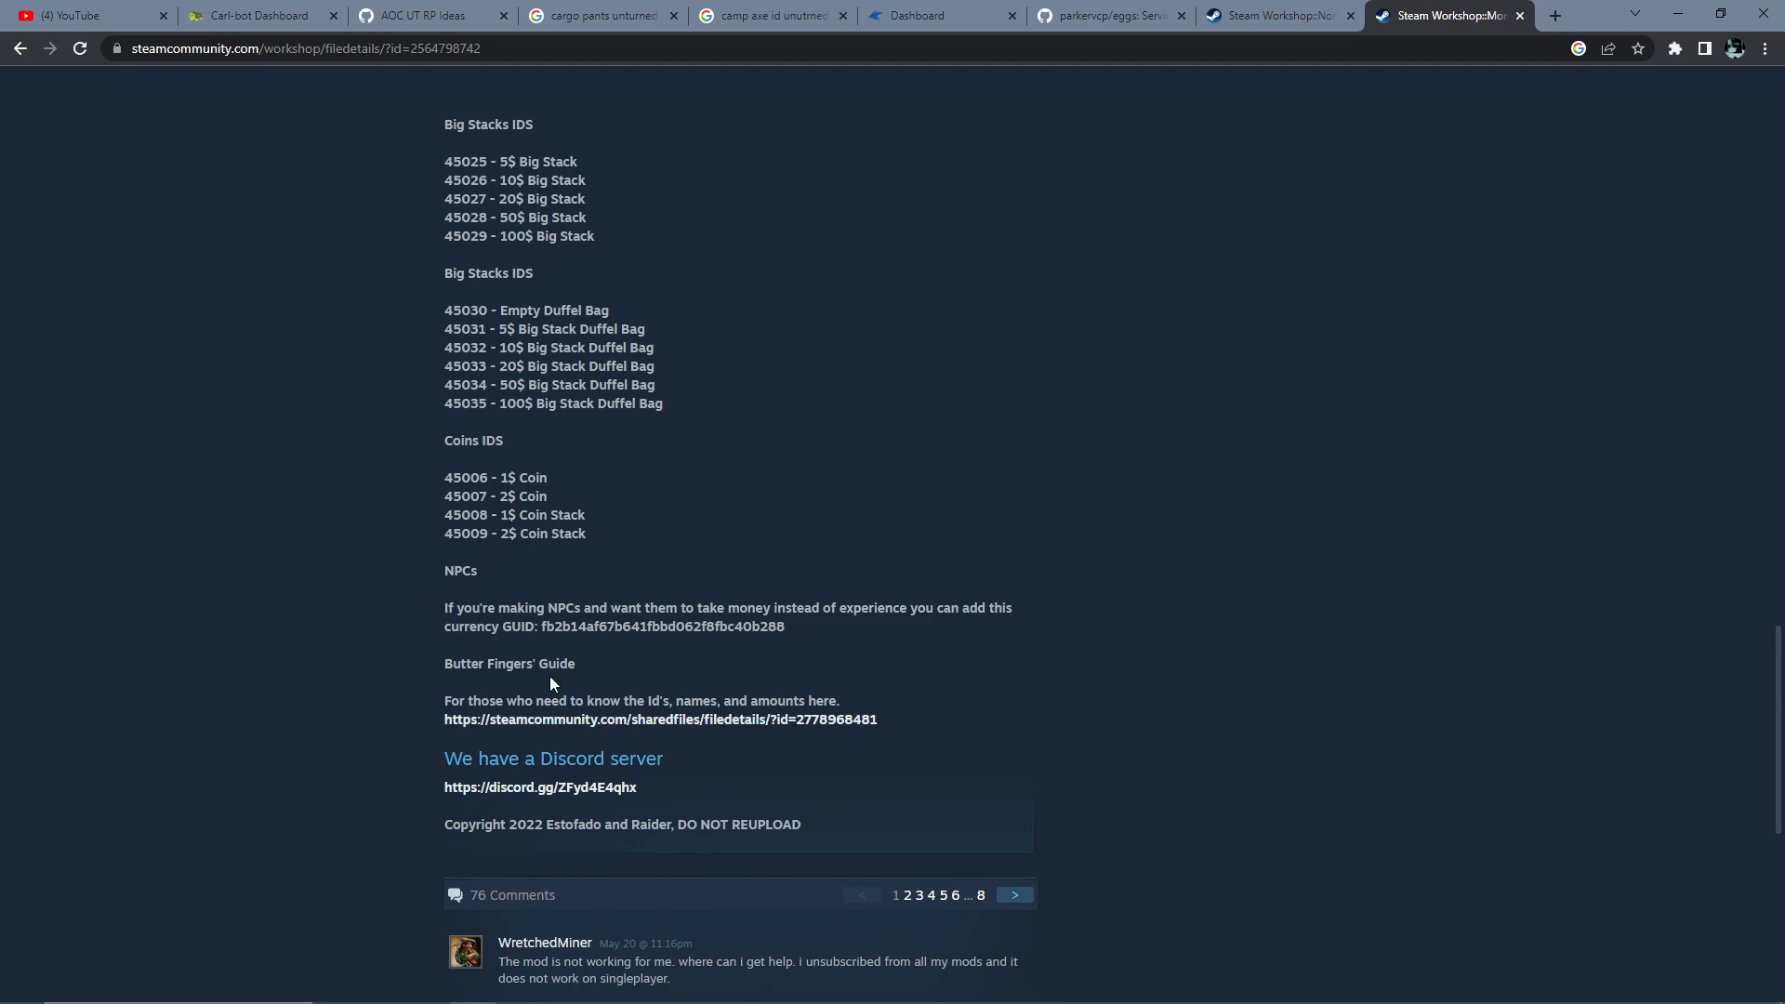
{"action": "double_click", "coordinate": [609, 621]}
{"action": "key", "text": "ctrl+c"}
{"action": "key", "text": "alt+Tab"}
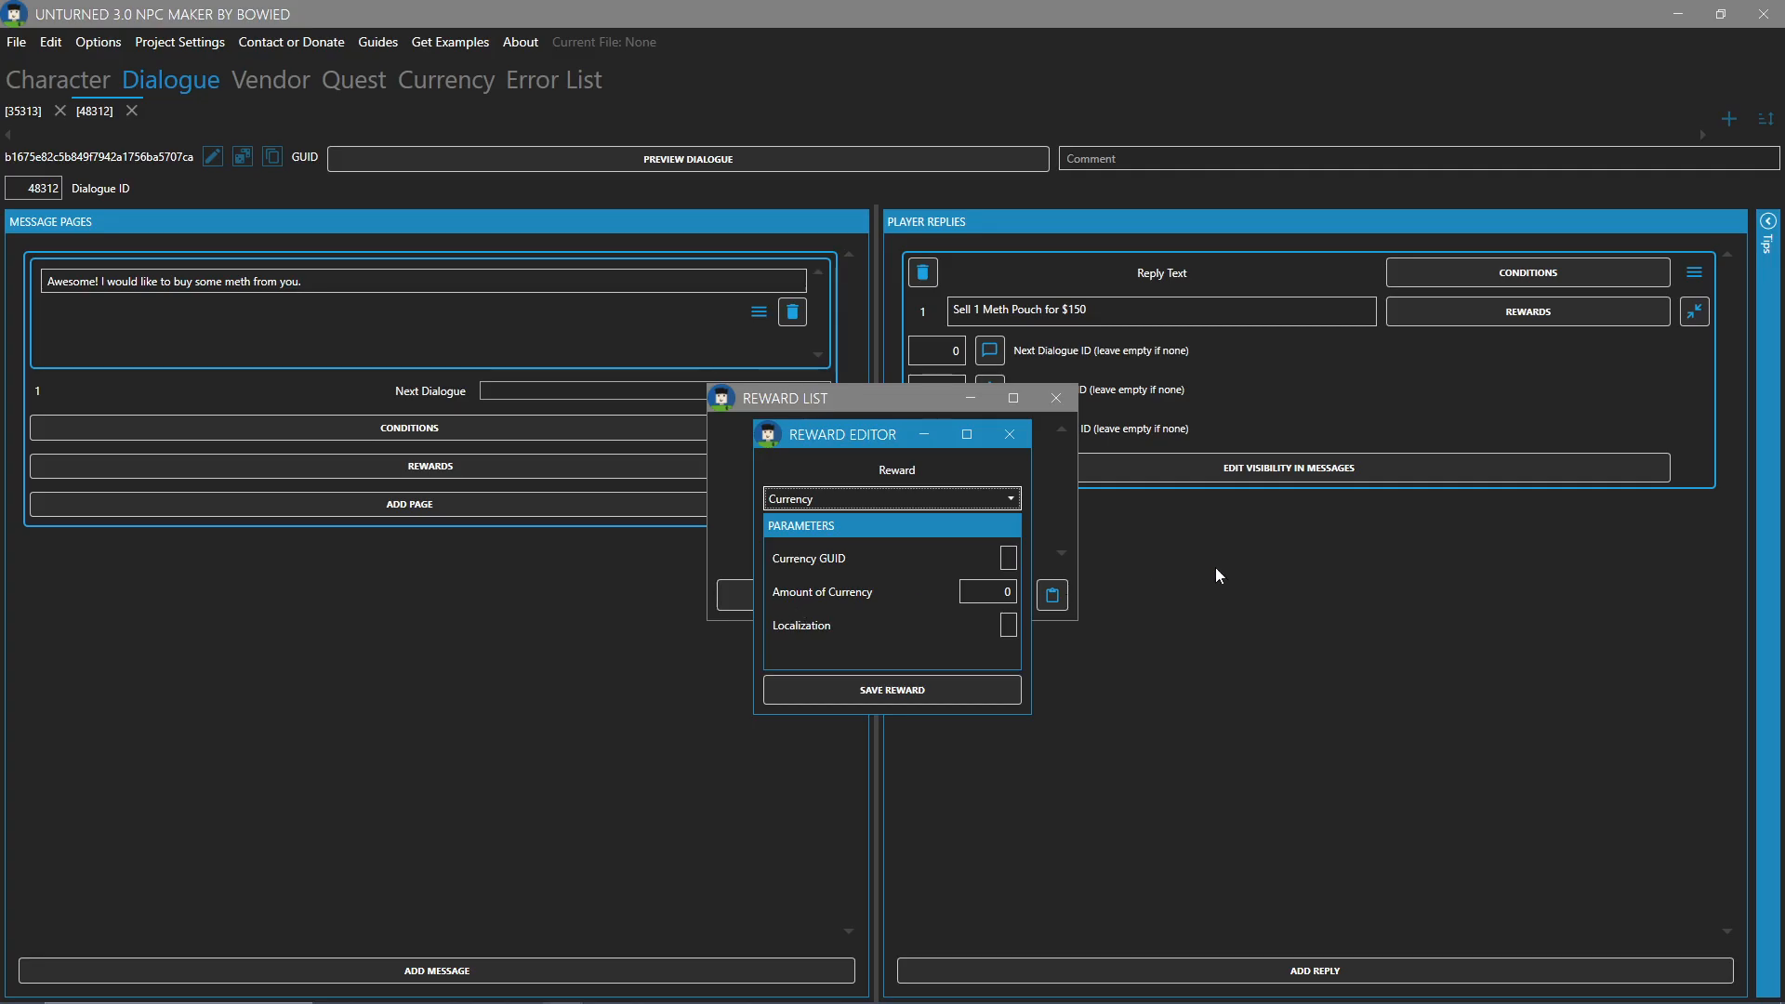
{"action": "left_click", "coordinate": [1009, 558]}
{"action": "key", "text": "ctrl+v"}
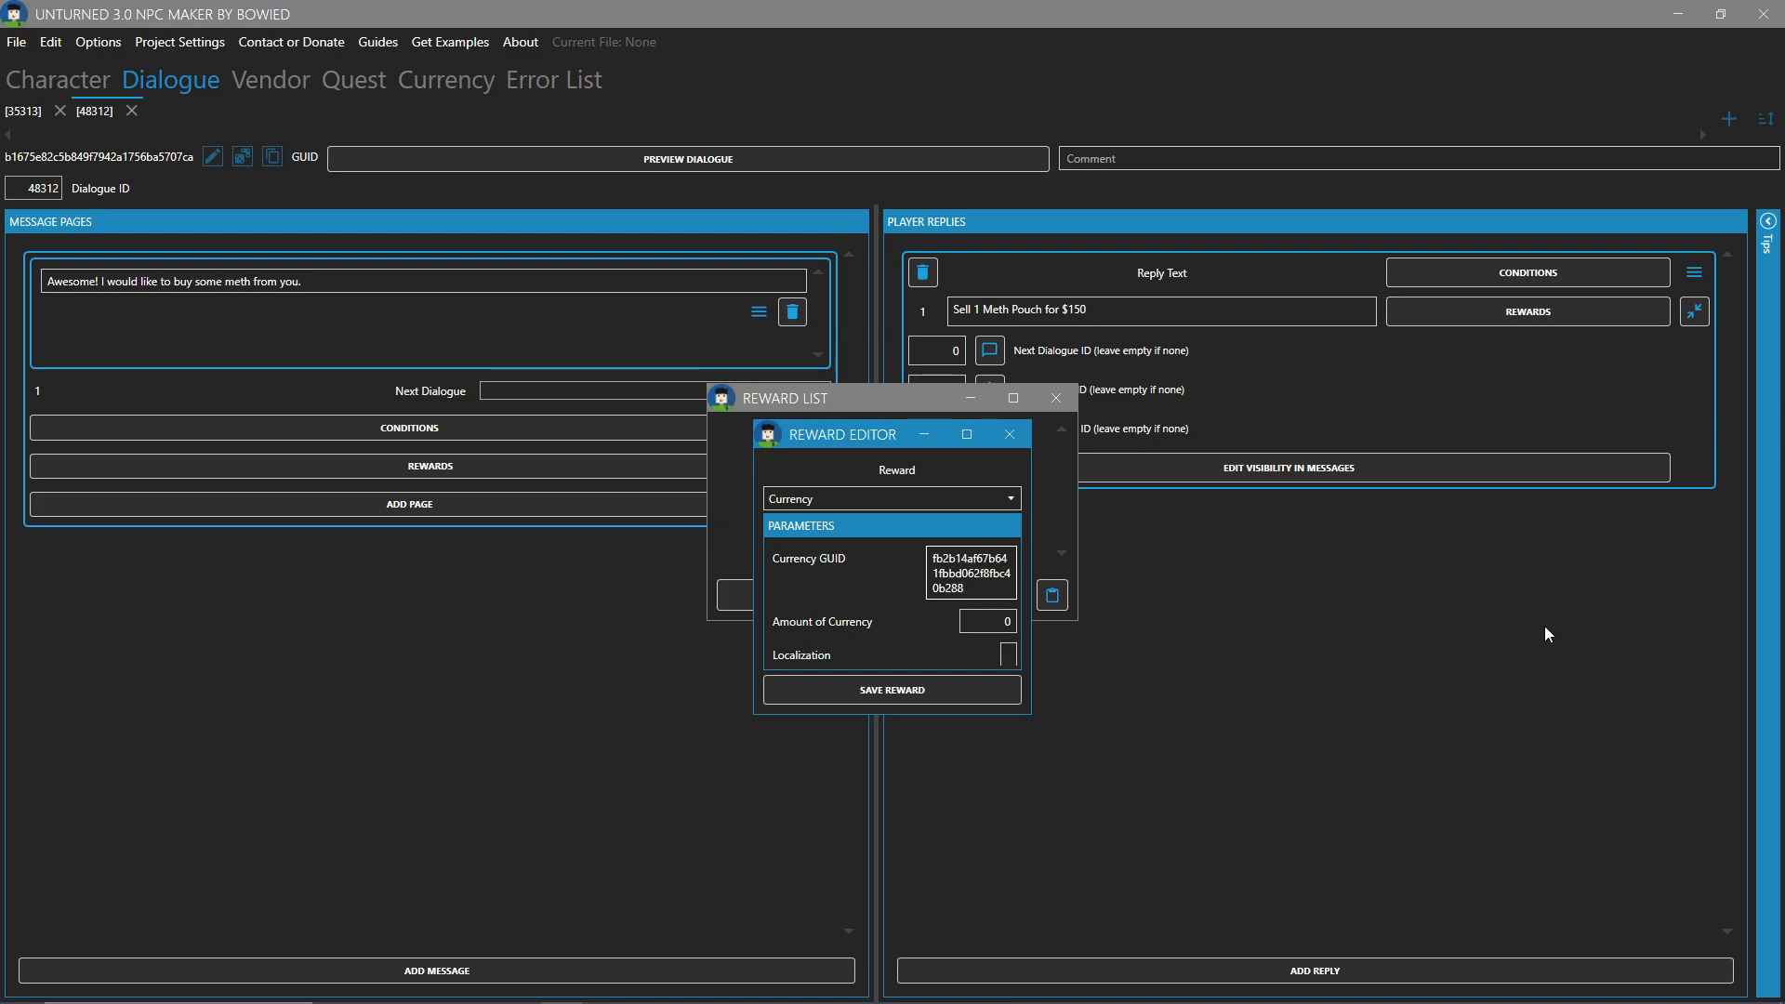
Set the reward's amount of currency to 150, save the reward and close the reward list
{"action": "key", "text": "Tab"}
{"action": "type", "text": "150"}
{"action": "left_click", "coordinate": [894, 693]}
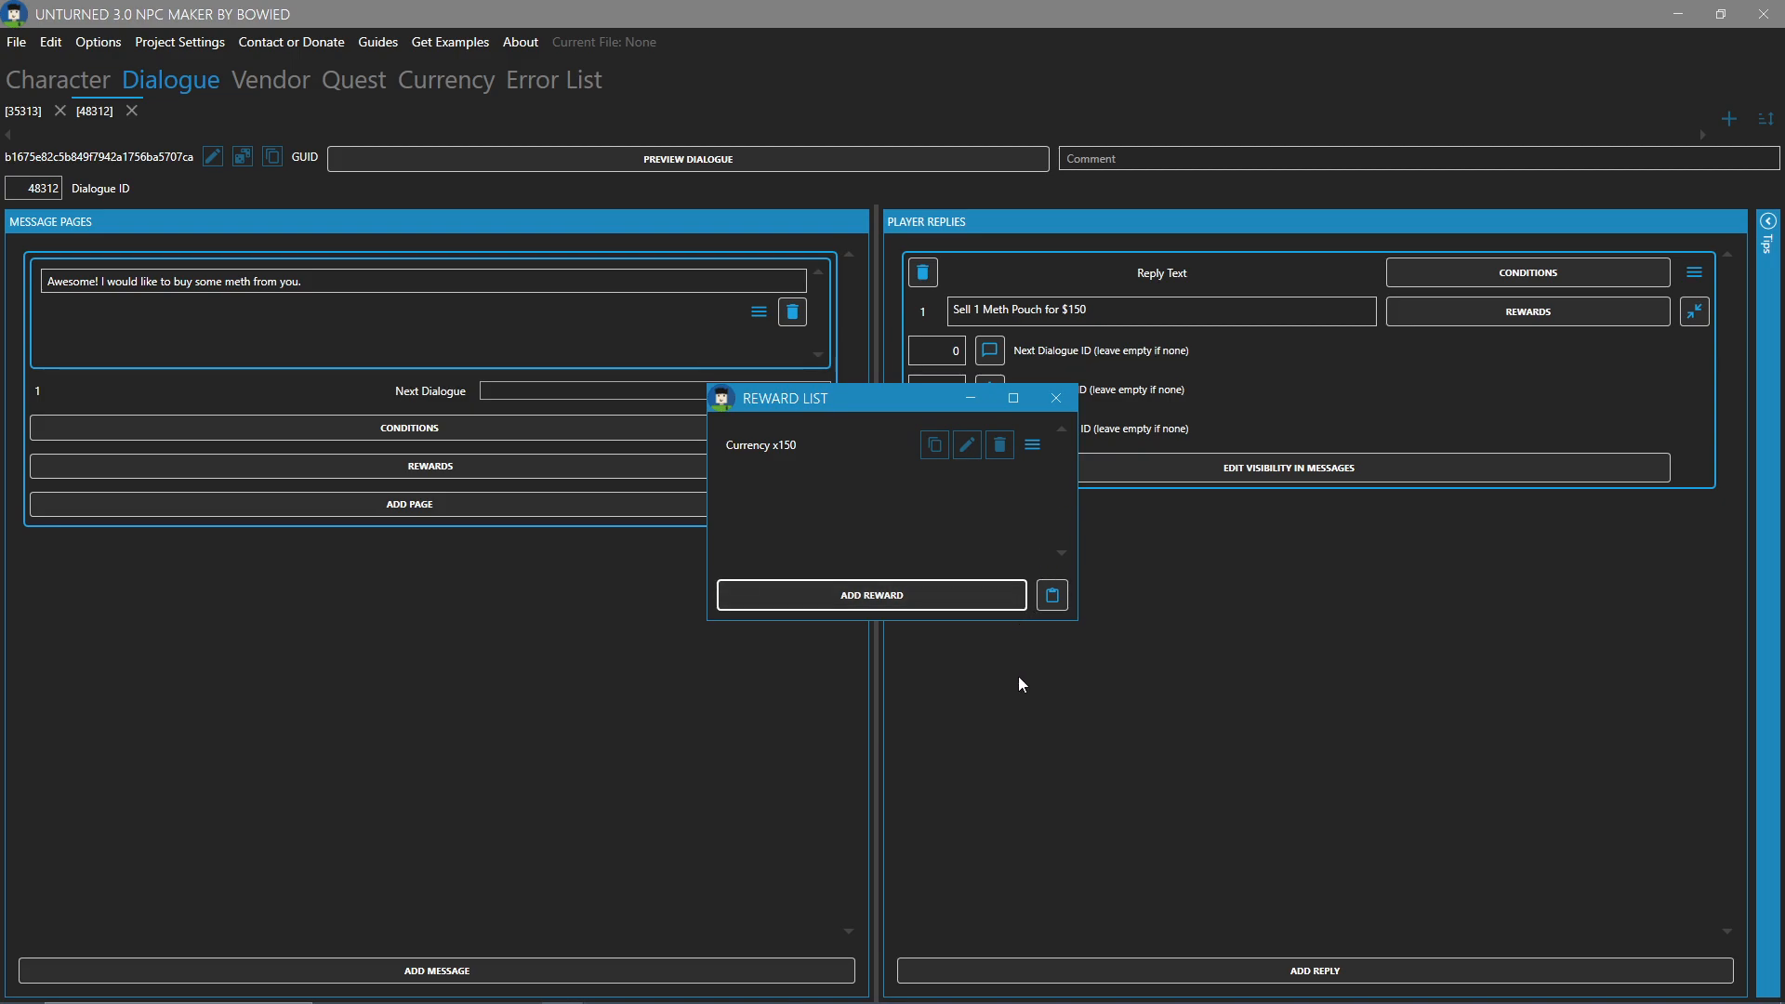
{"action": "left_click", "coordinate": [1064, 405]}
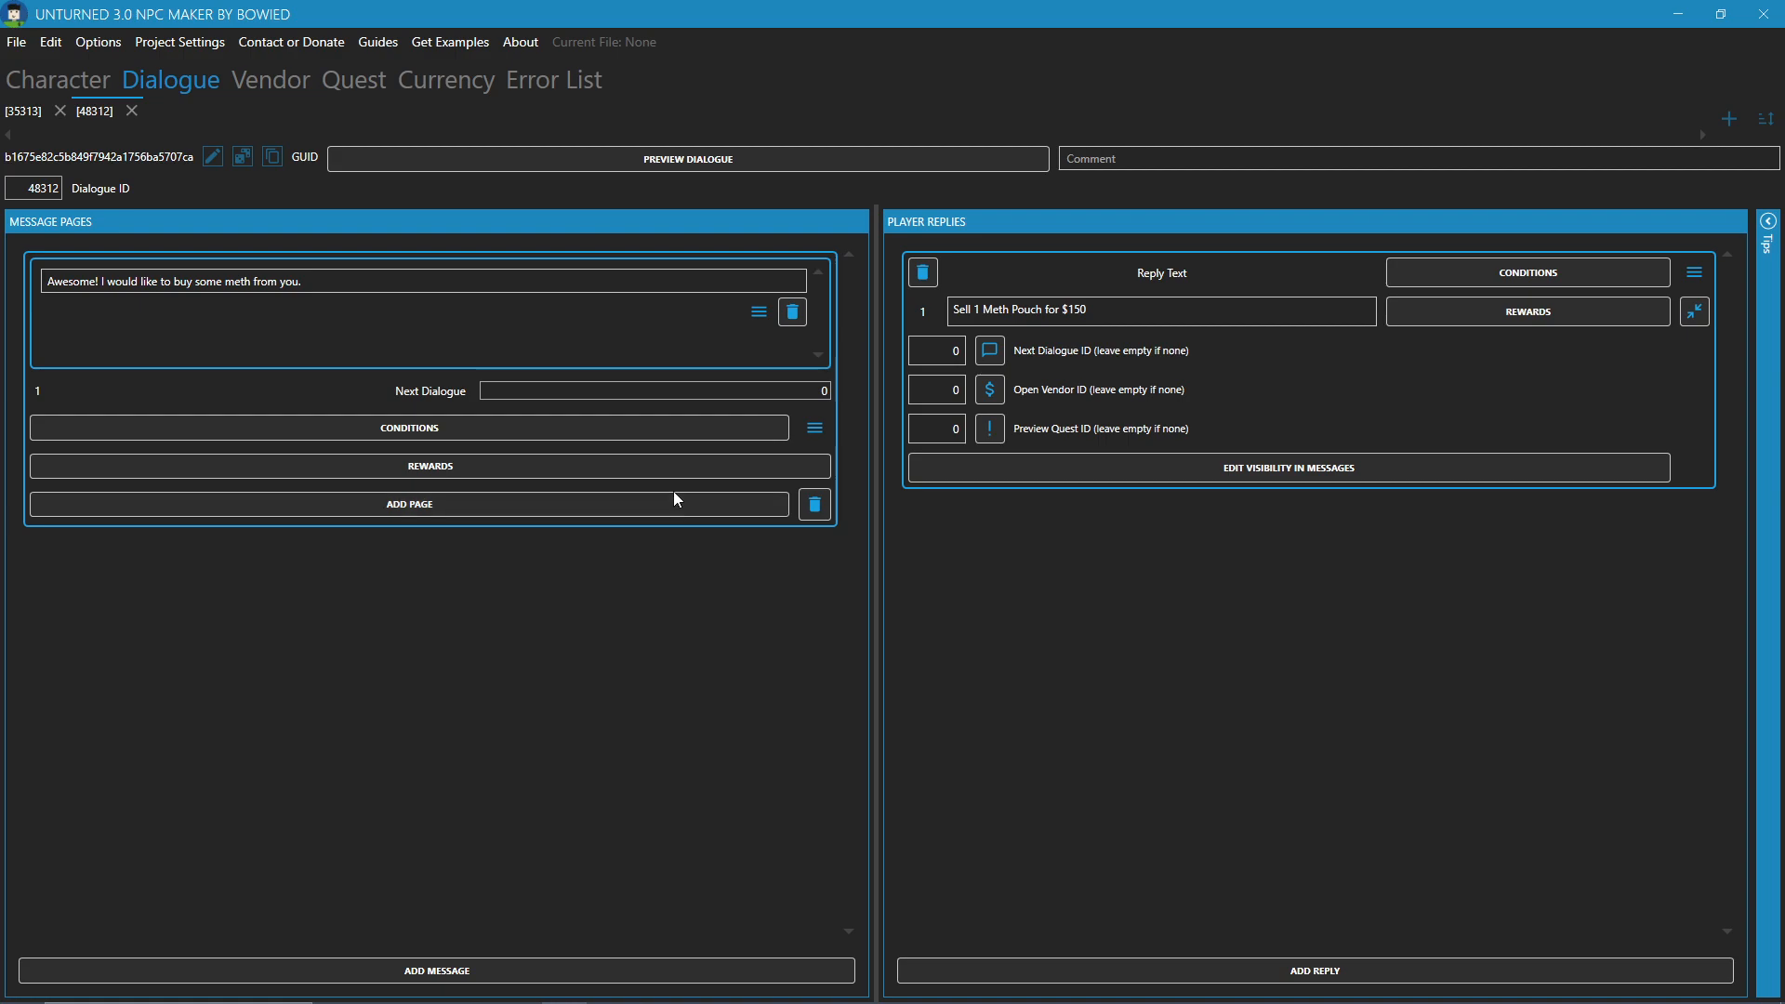
Add a second player reply to dialogue 48312 reading "Nevermind"
{"action": "left_click", "coordinate": [1177, 967]}
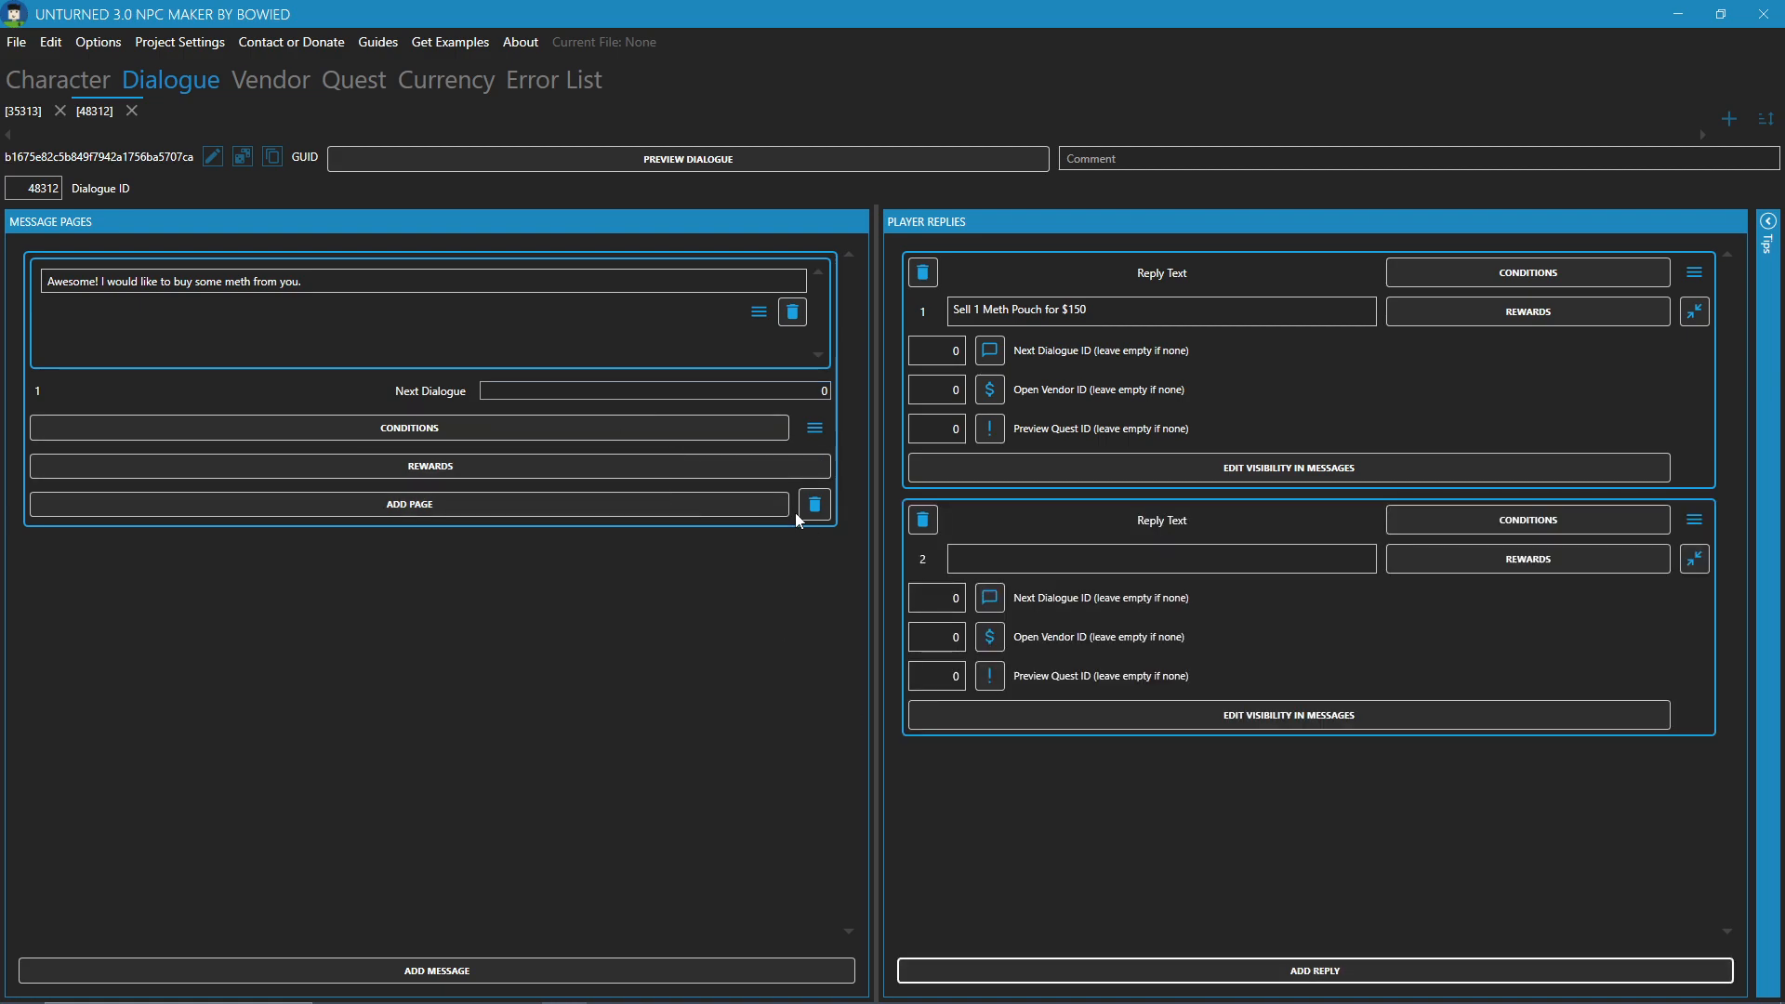
{"action": "left_click", "coordinate": [977, 553]}
{"action": "type", "text": "Nevermind"}
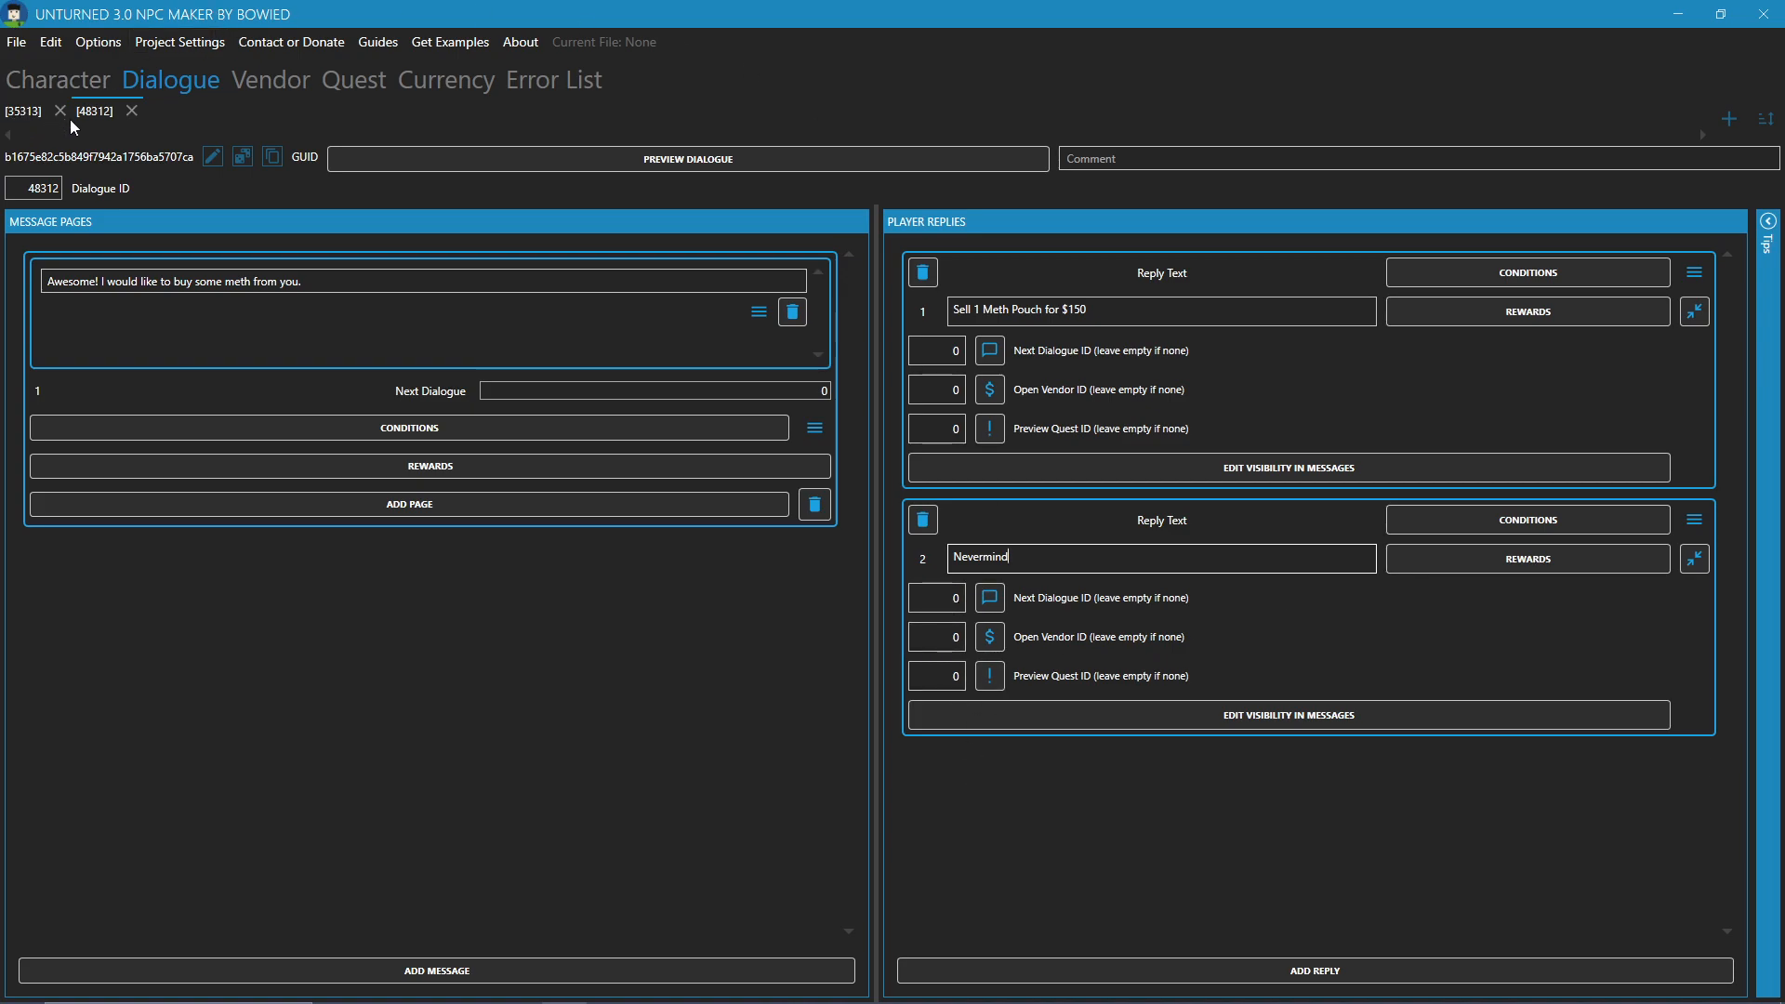
In dialogue 35313, set the next dialogue ID of the reply "I have the meth, do you want to buy?" to 48312
{"action": "left_click", "coordinate": [24, 111]}
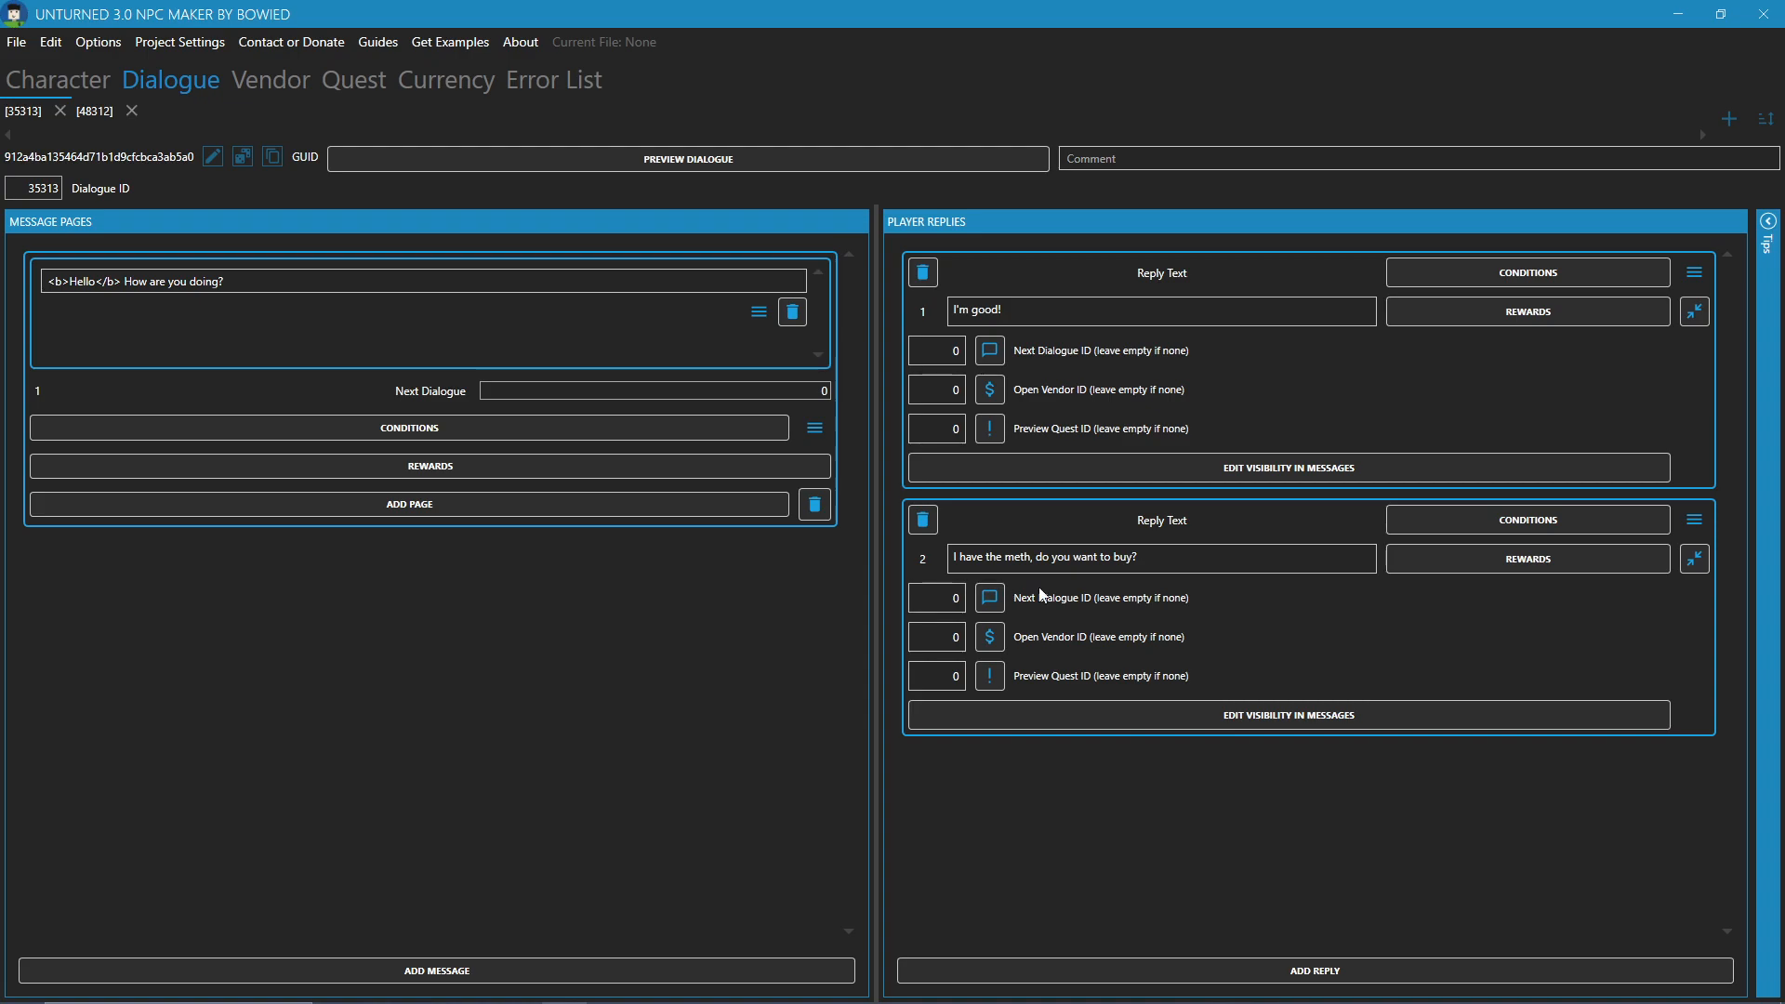
{"action": "left_click", "coordinate": [938, 605]}
{"action": "type", "text": "48312"}
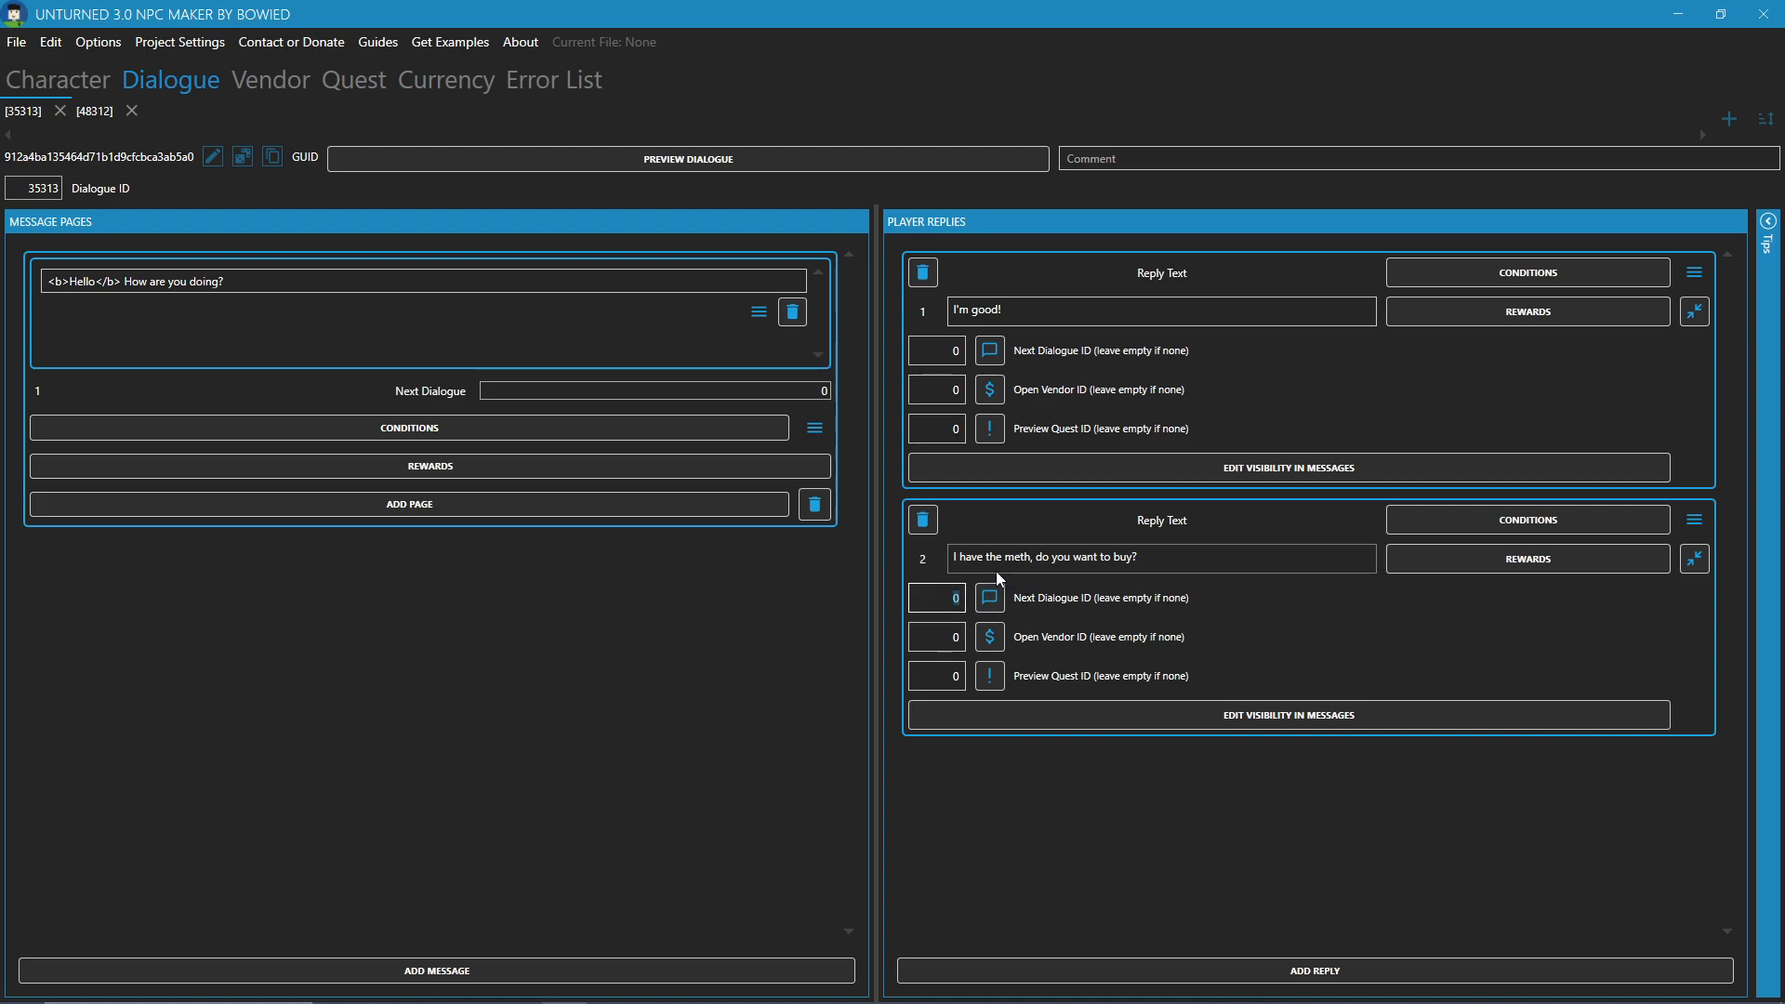
{"action": "left_click", "coordinate": [94, 111]}
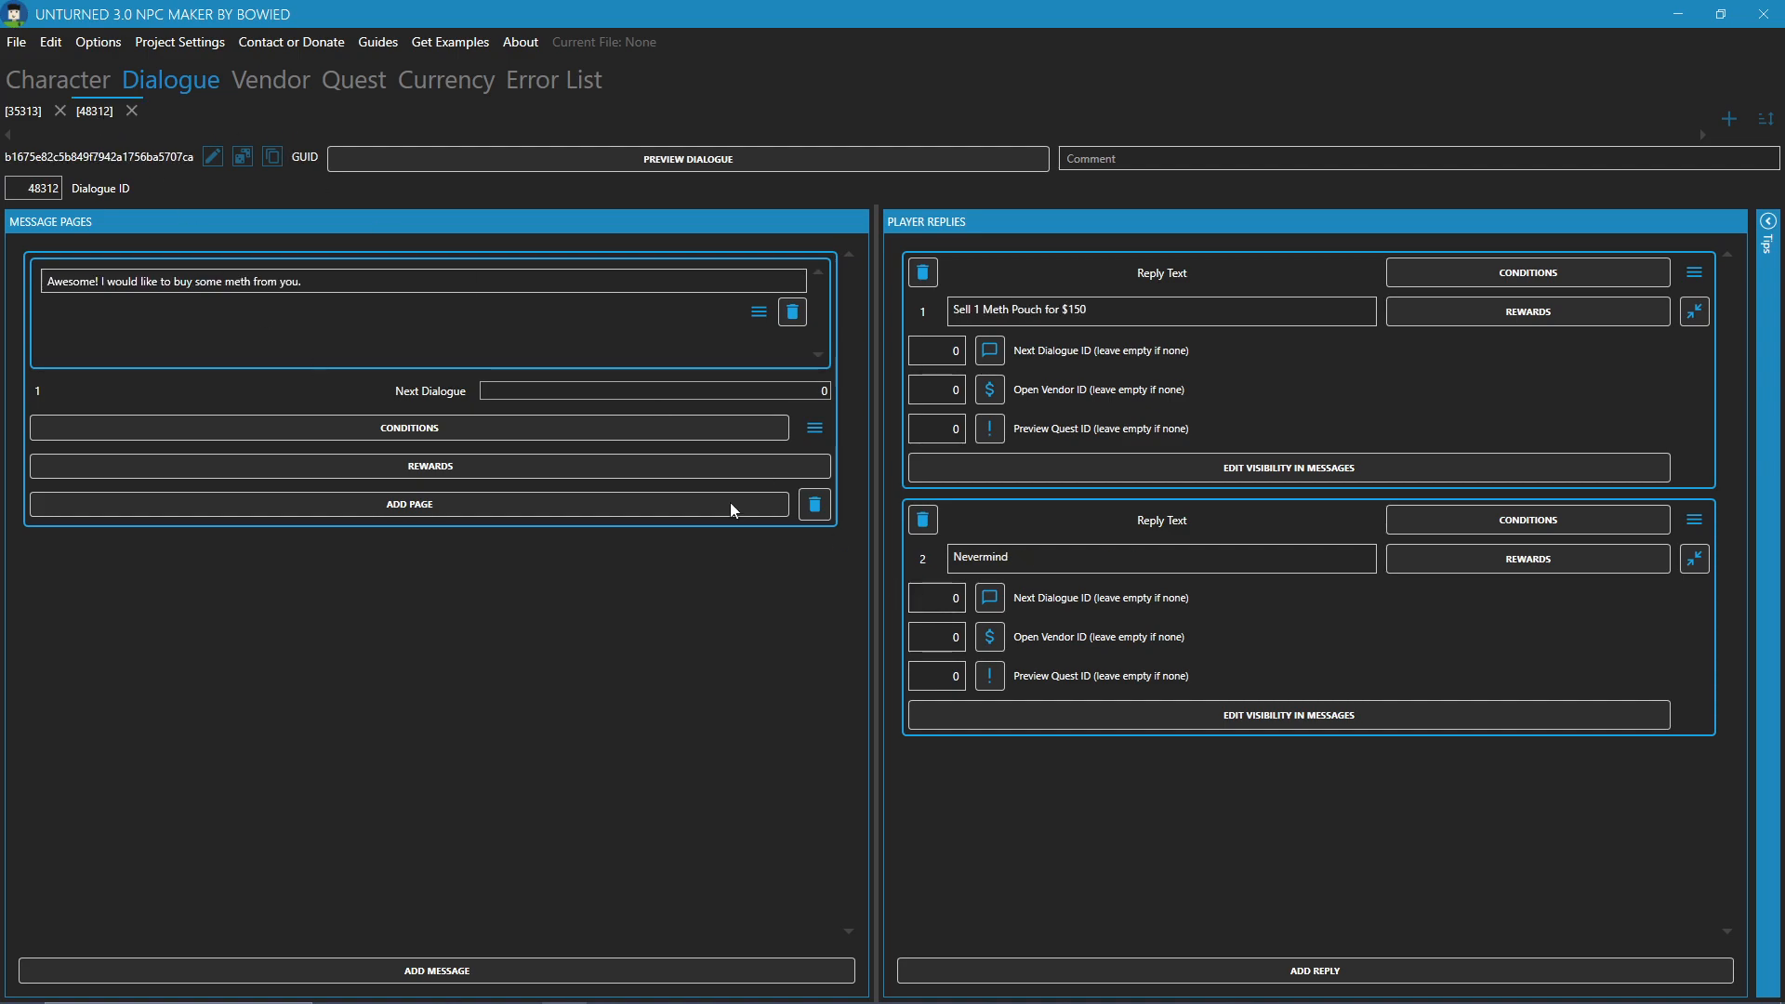
{"action": "left_click", "coordinate": [22, 112]}
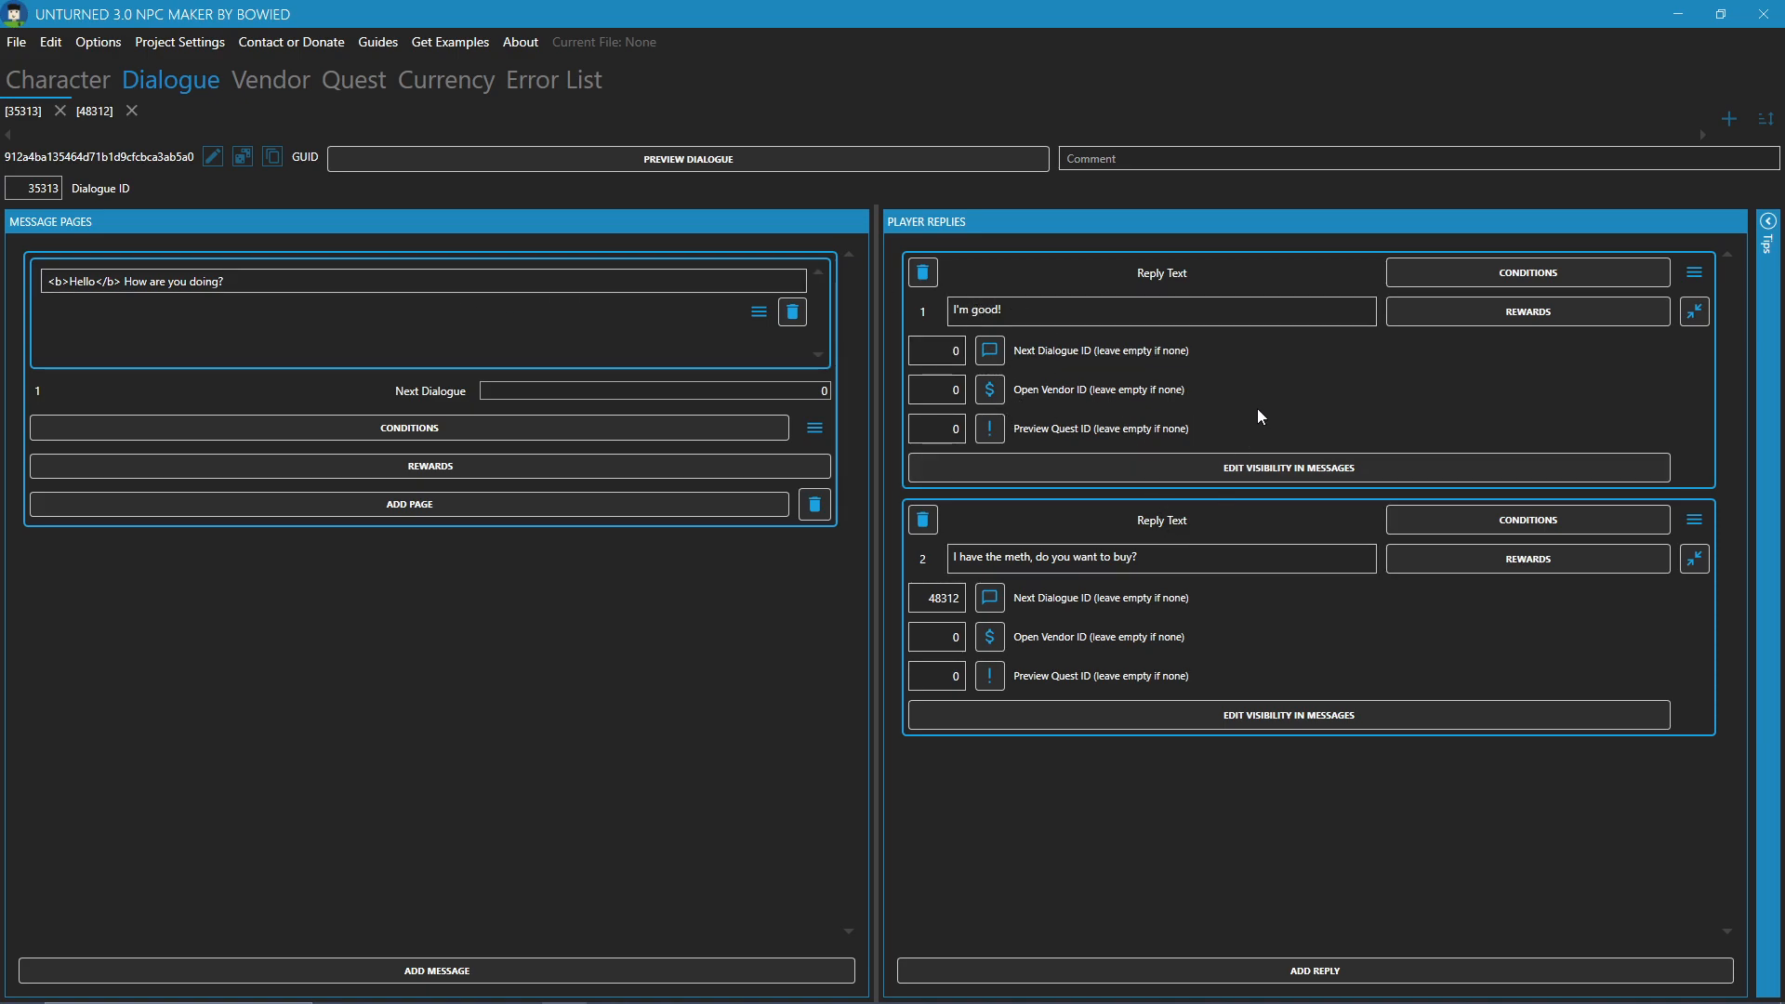
Try a "Flag Value (Short)" condition with flag ID 150 and flag value 3 on the reply "I have the meth, do you want to buy?"
{"action": "left_click", "coordinate": [1581, 520]}
{"action": "left_click", "coordinate": [1014, 596]}
{"action": "left_click", "coordinate": [900, 498]}
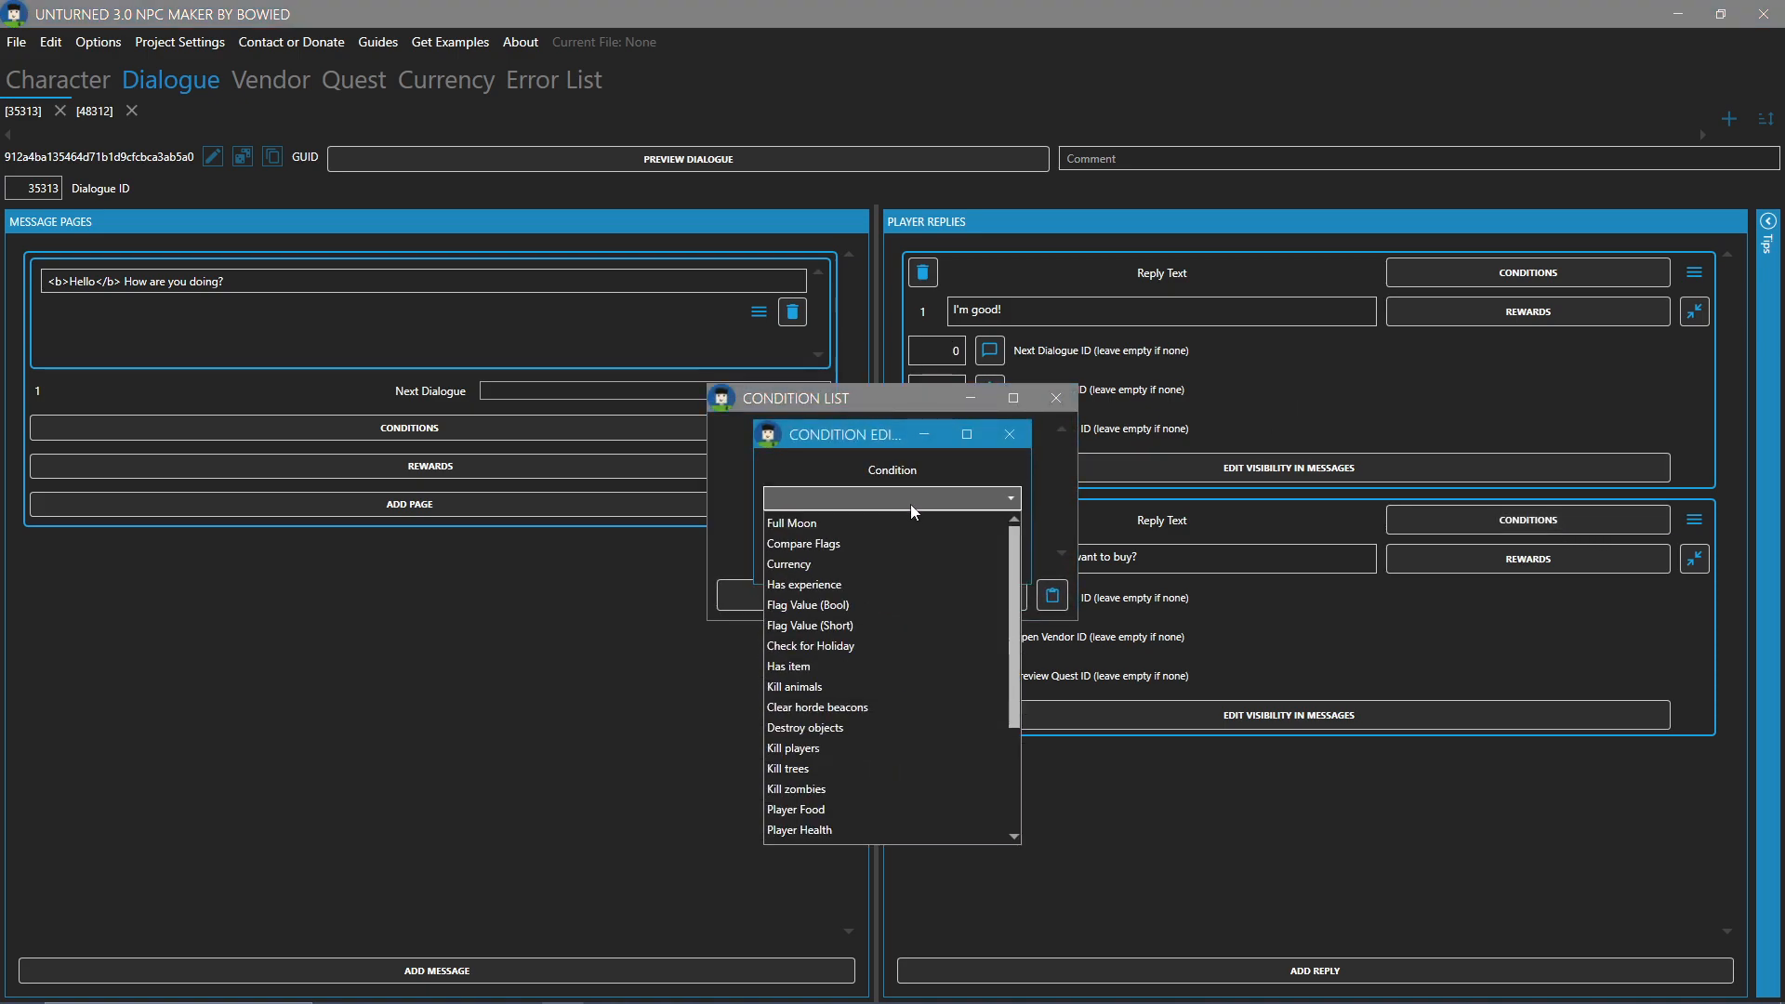
{"action": "left_click", "coordinate": [877, 625]}
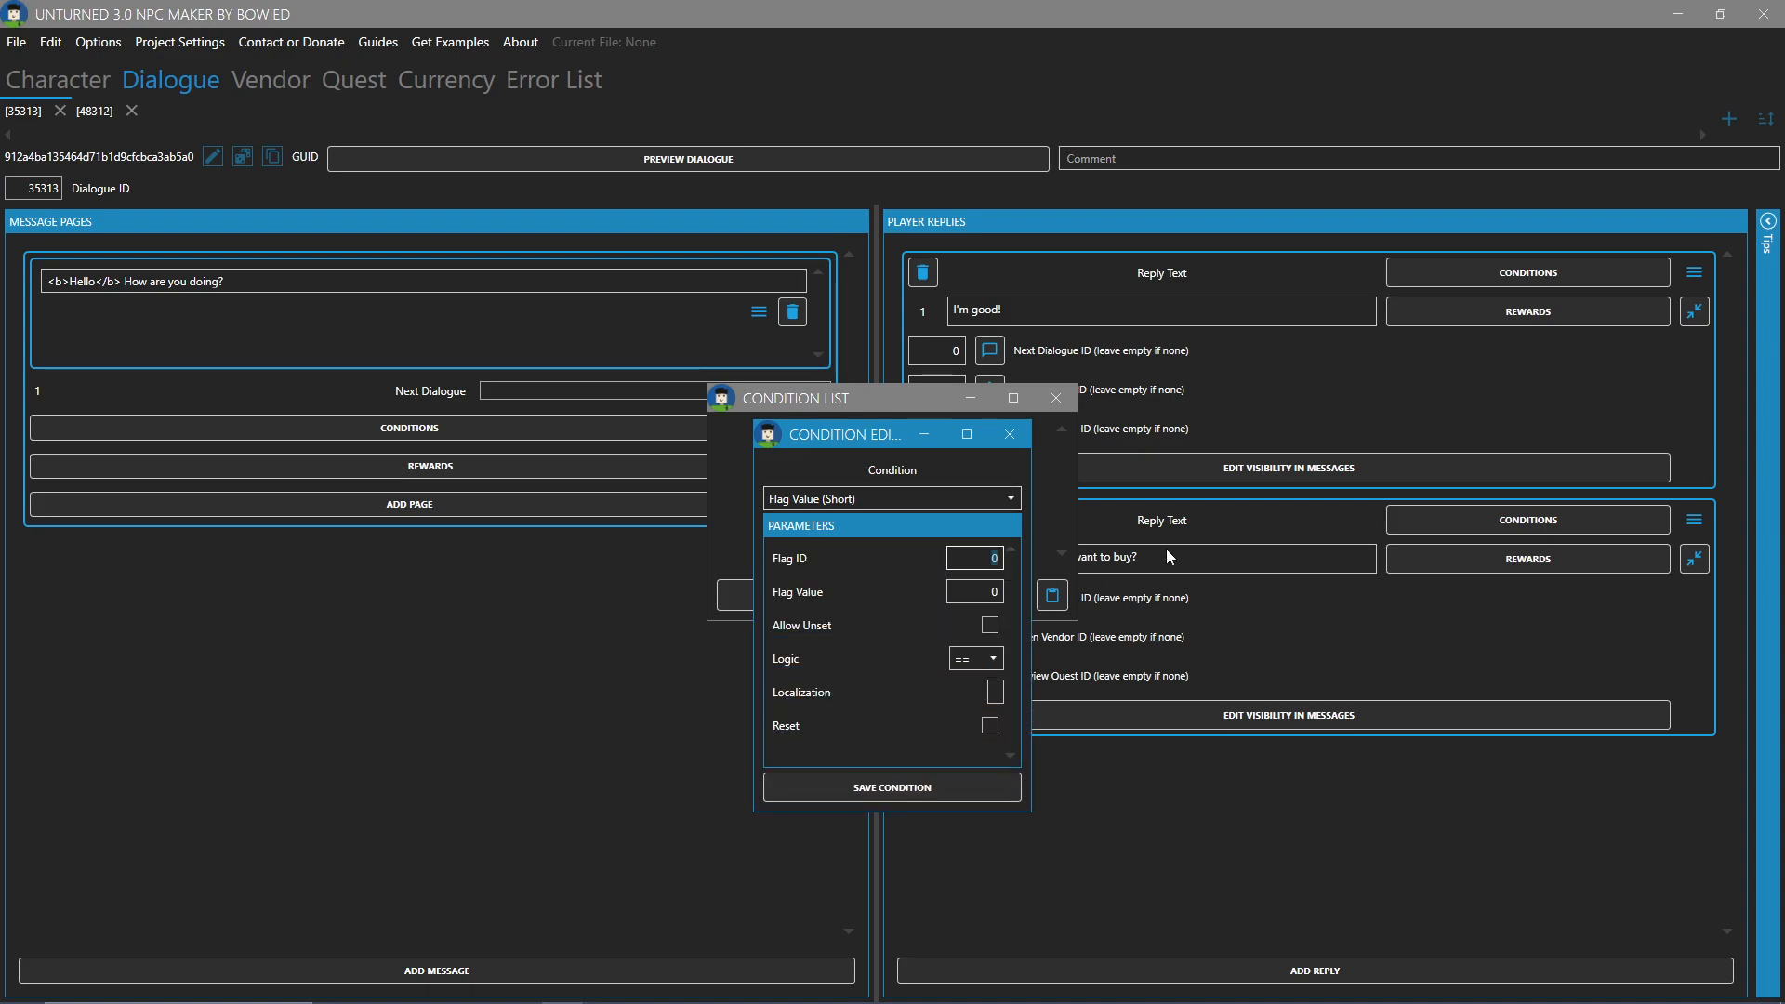
{"action": "type", "text": "150"}
{"action": "key", "text": "Tab"}
{"action": "key", "text": "BackSpace"}
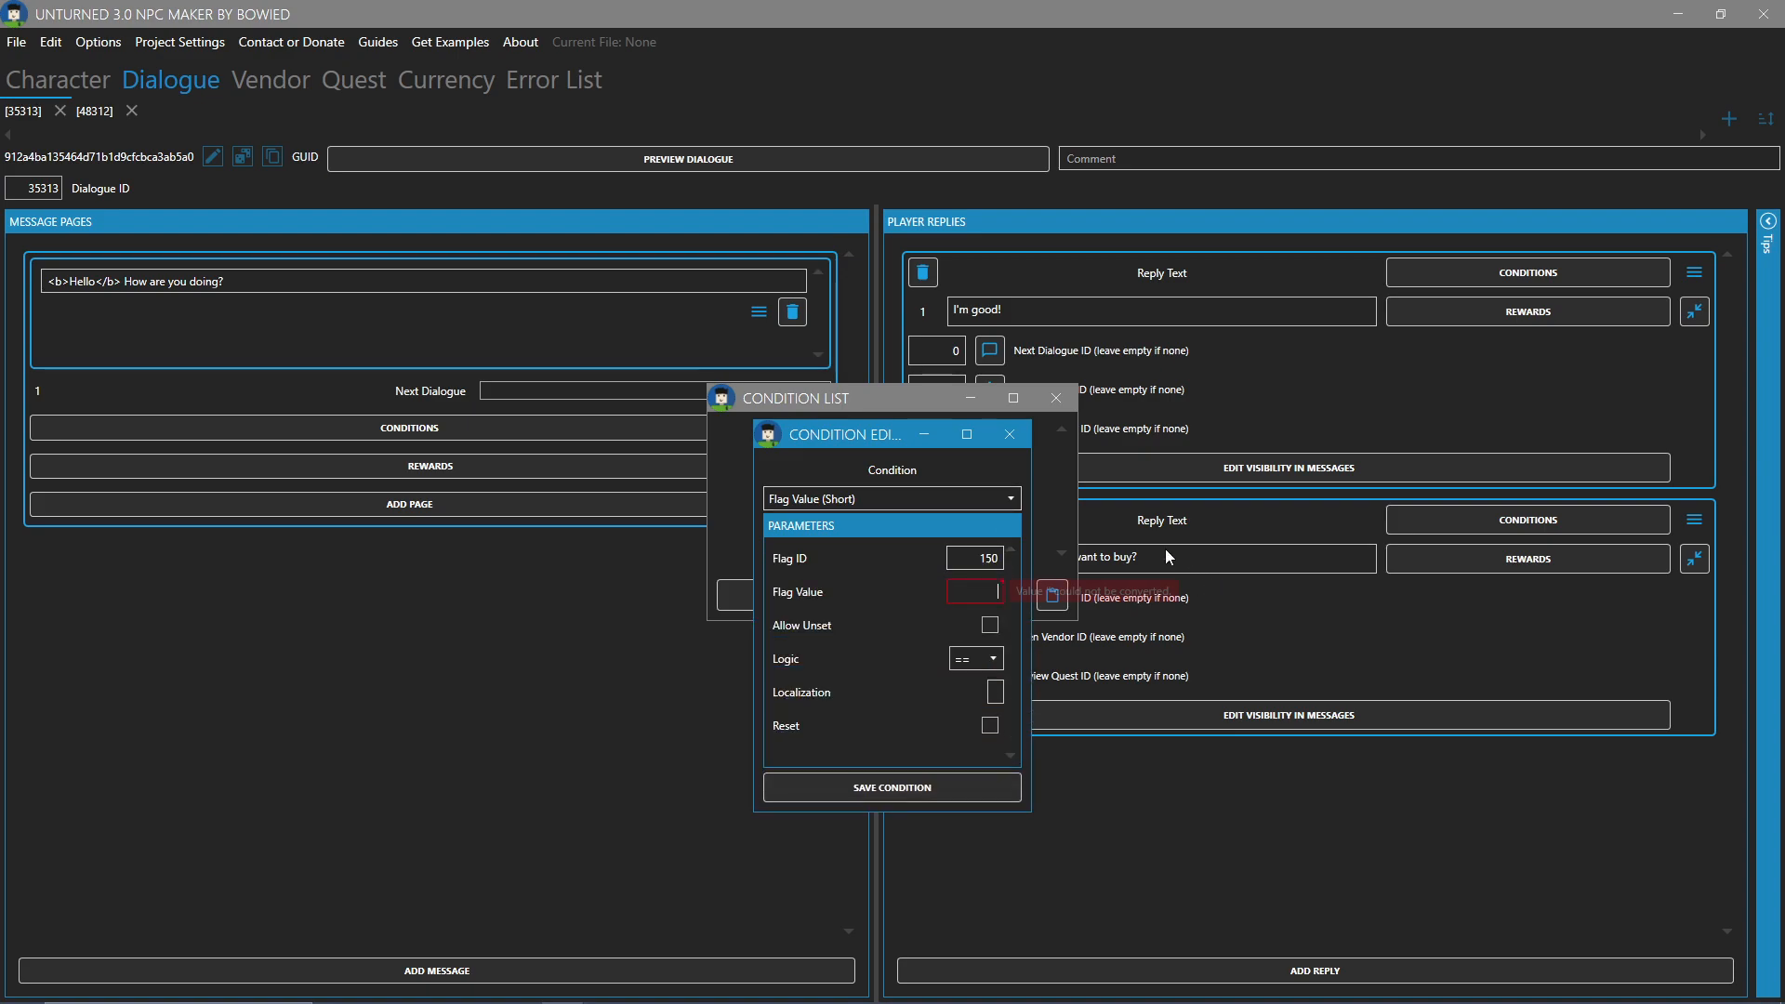
{"action": "type", "text": "3"}
{"action": "left_click", "coordinate": [892, 789]}
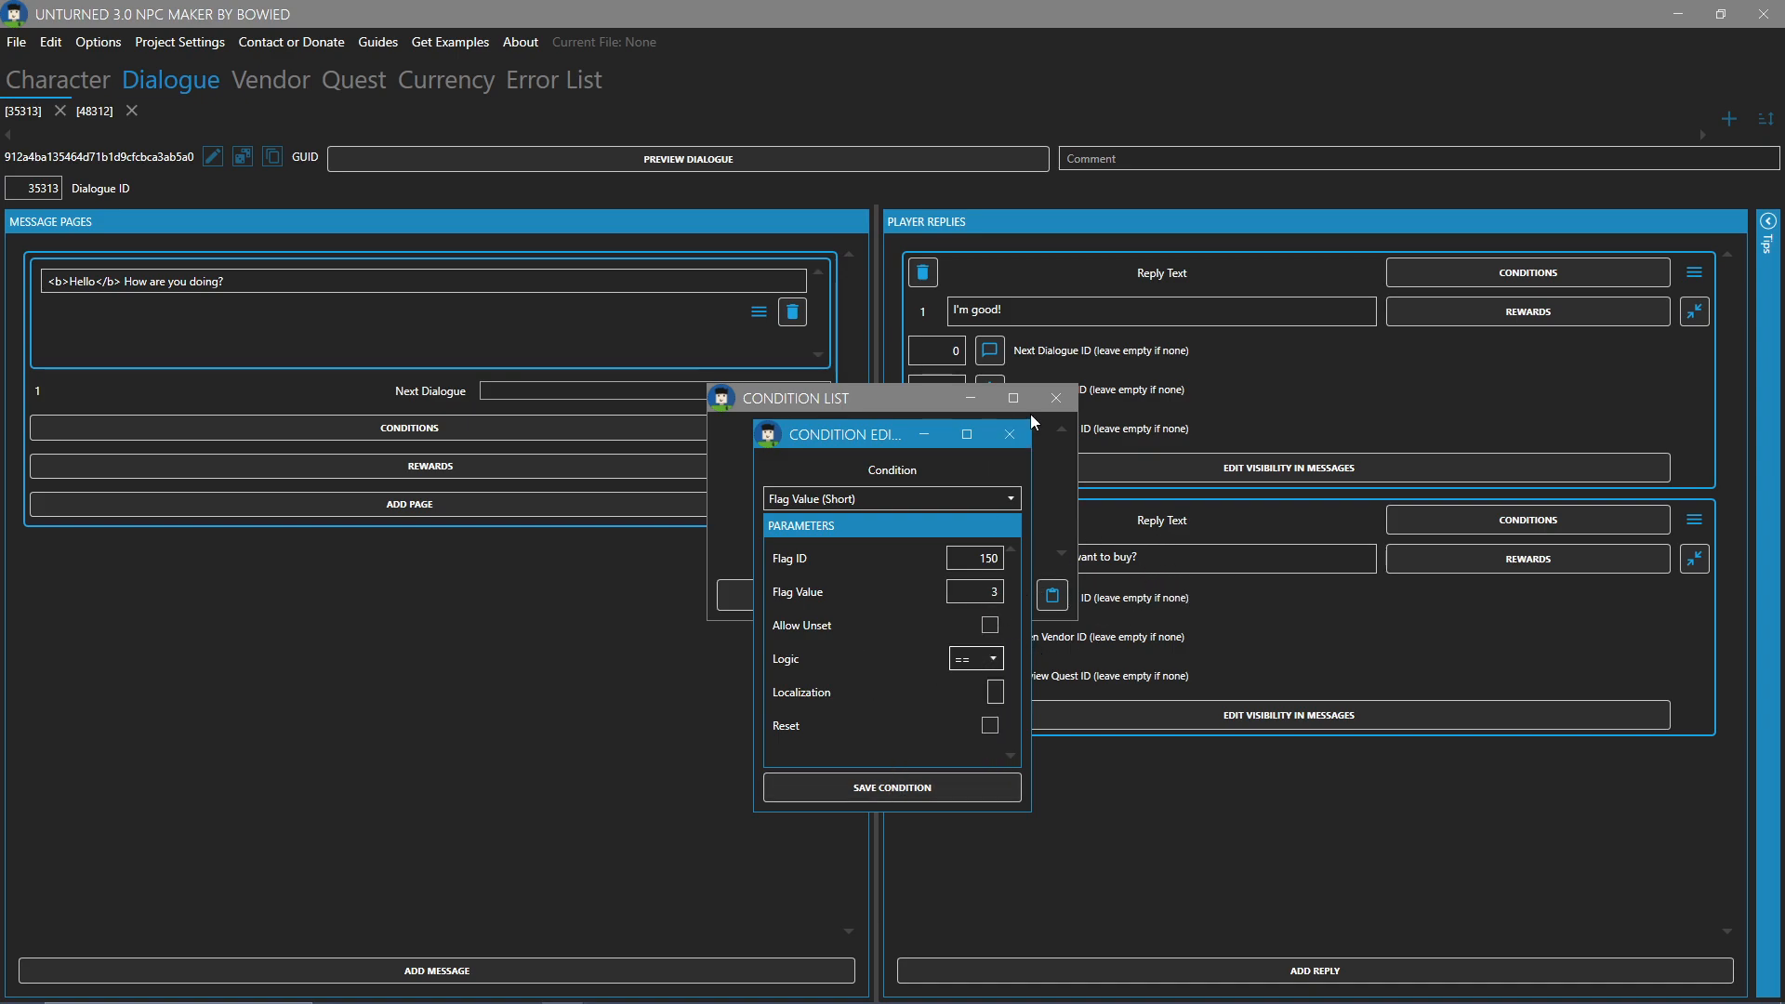
{"action": "left_click", "coordinate": [1054, 398]}
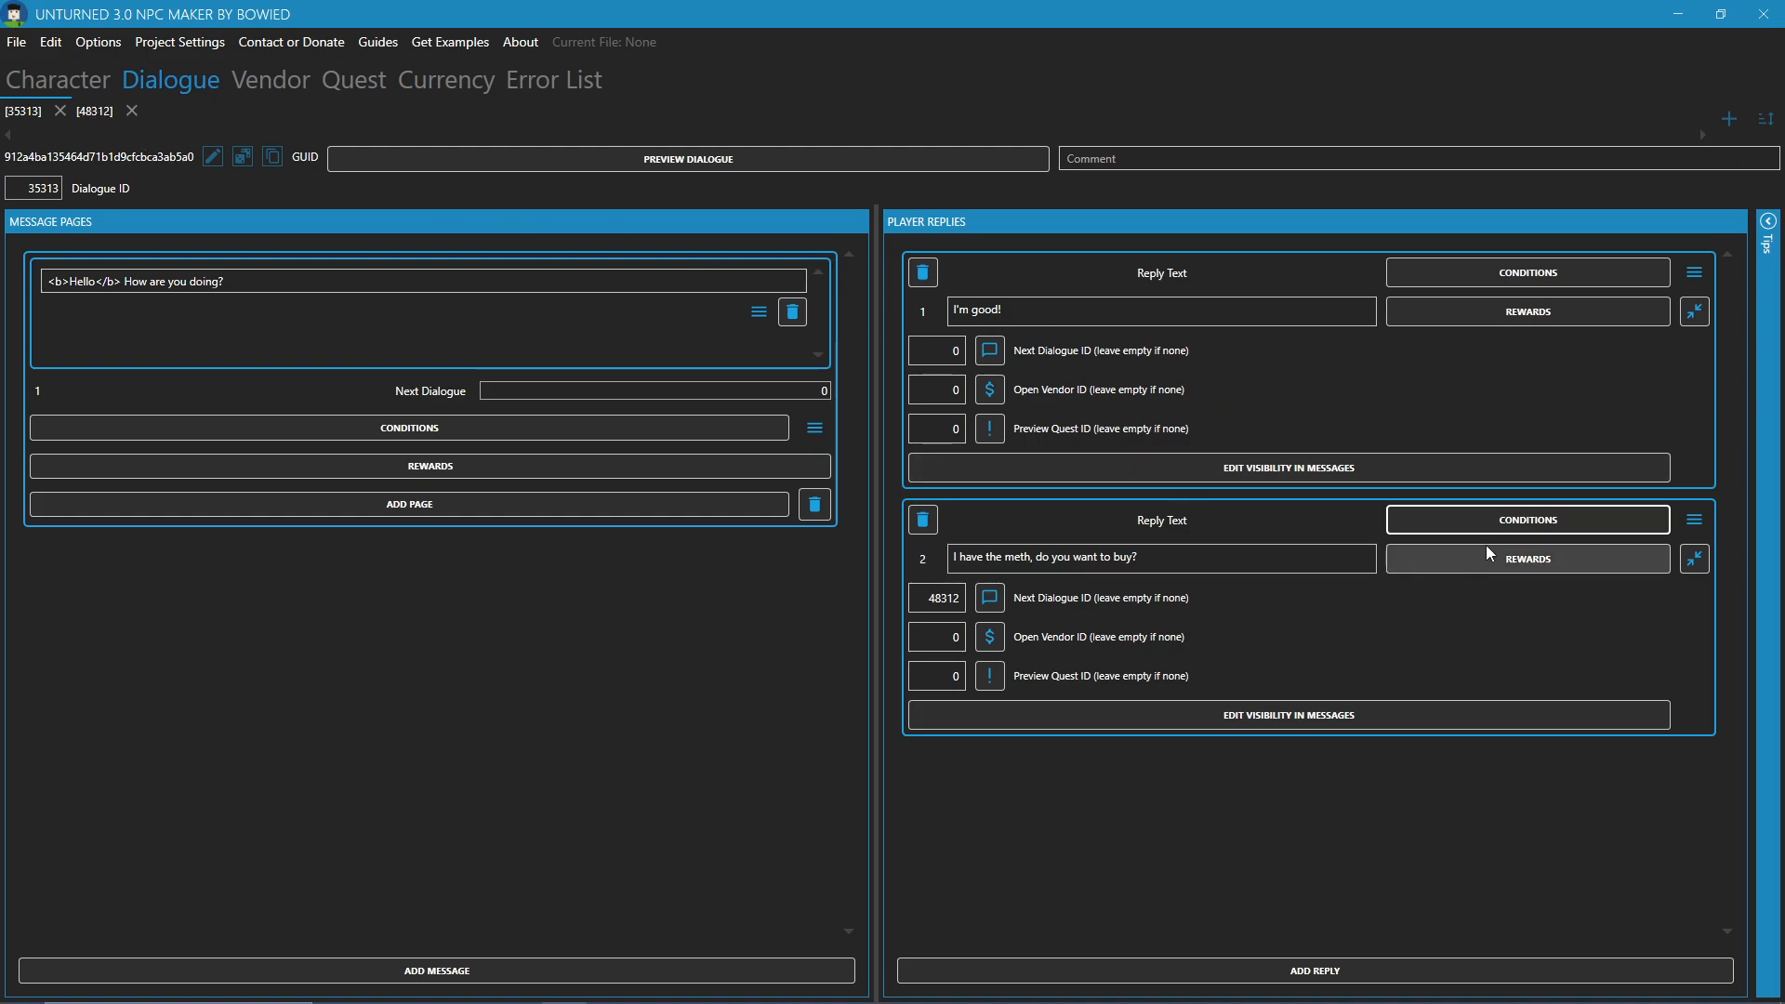
{"action": "left_click", "coordinate": [1487, 511]}
{"action": "left_click", "coordinate": [1054, 390]}
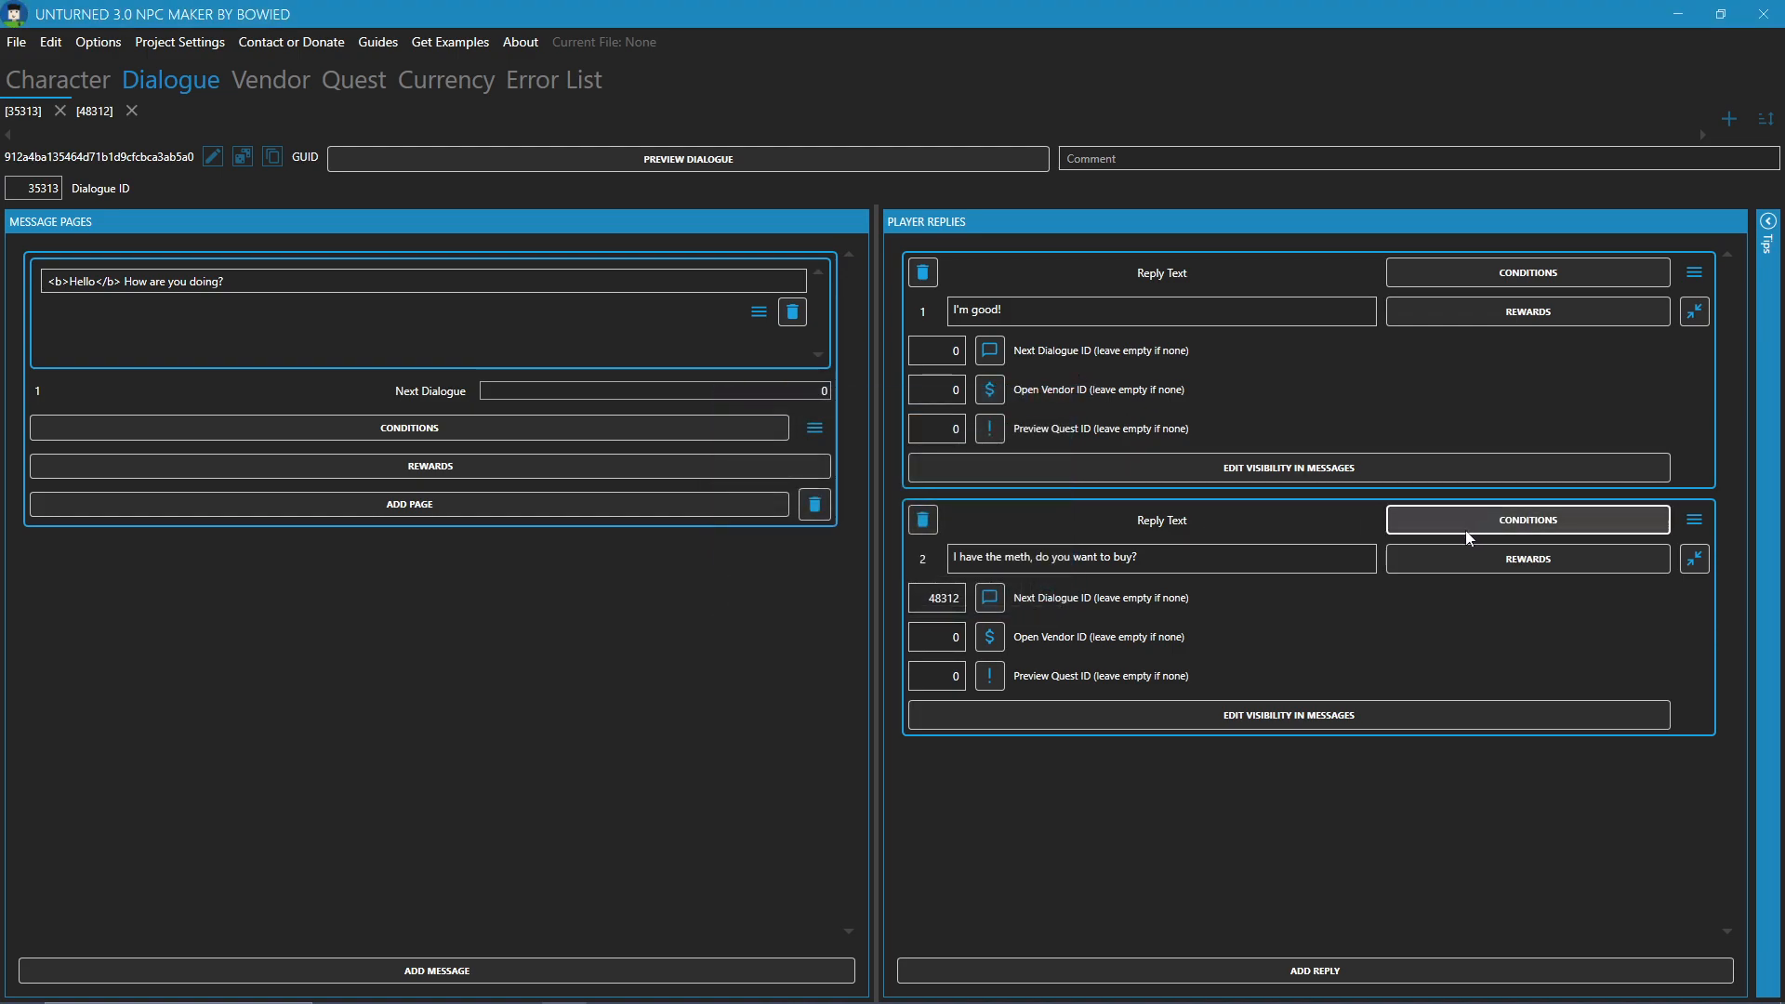
{"action": "left_click", "coordinate": [1397, 556]}
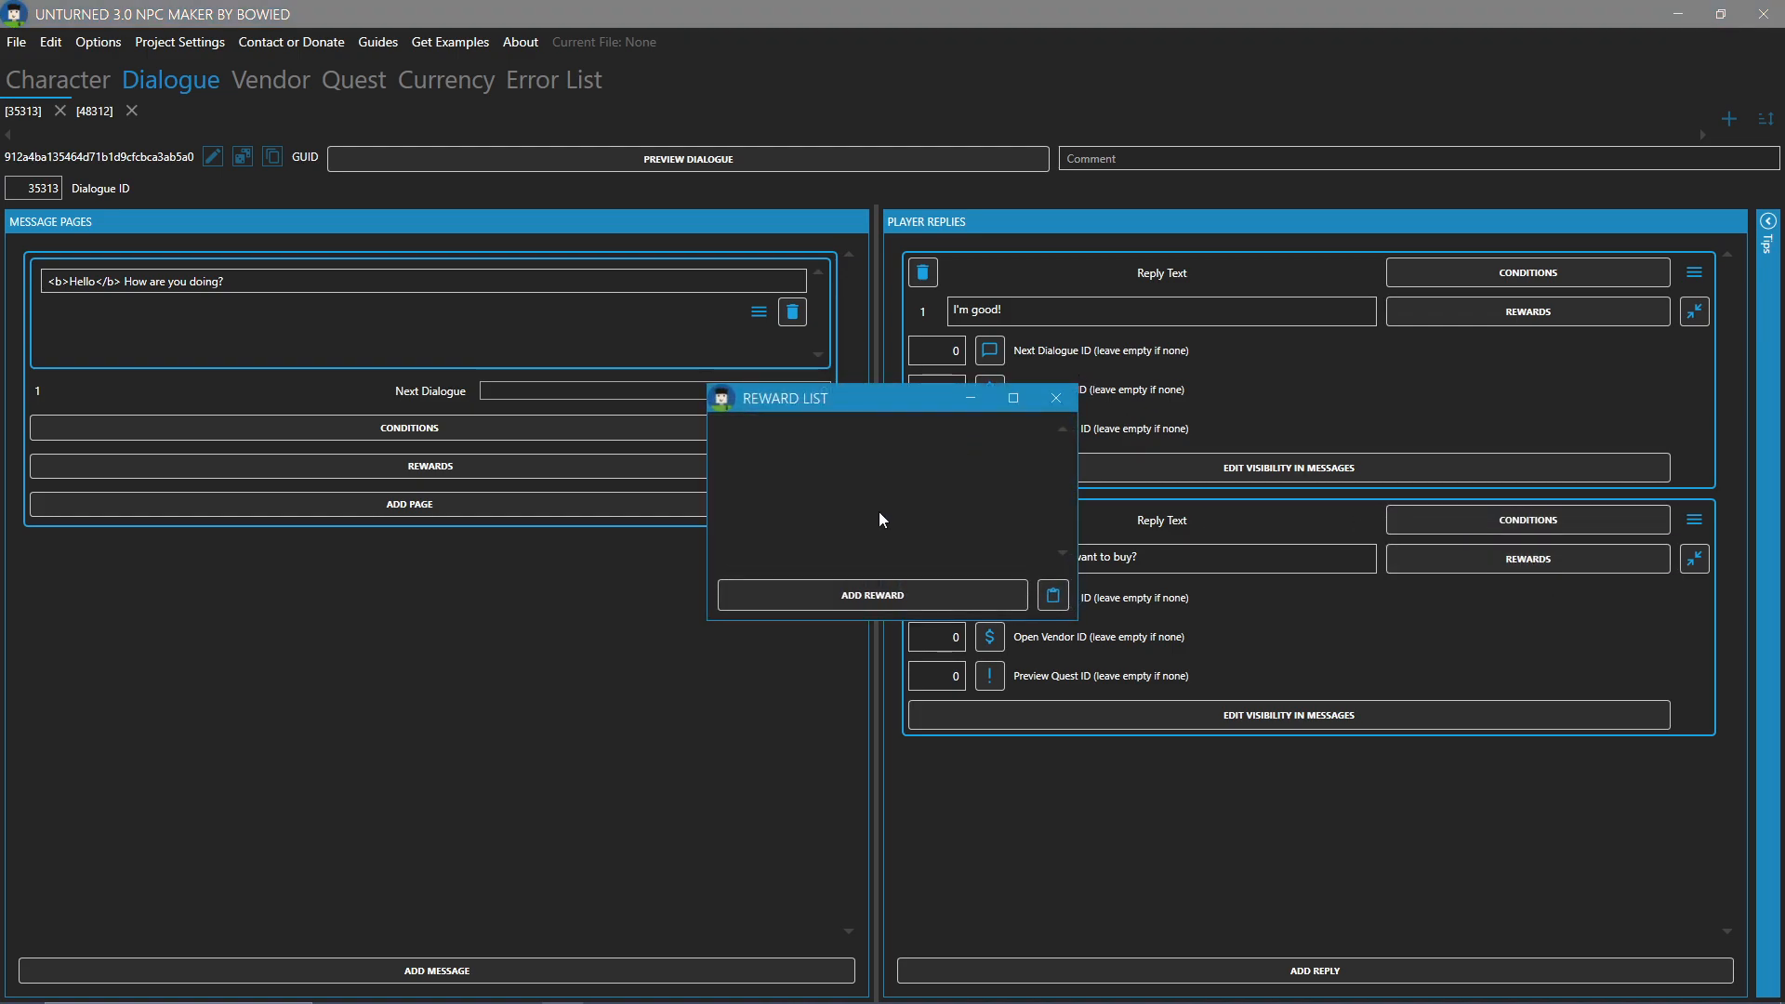
{"action": "left_click", "coordinate": [835, 595]}
{"action": "left_click", "coordinate": [846, 498]}
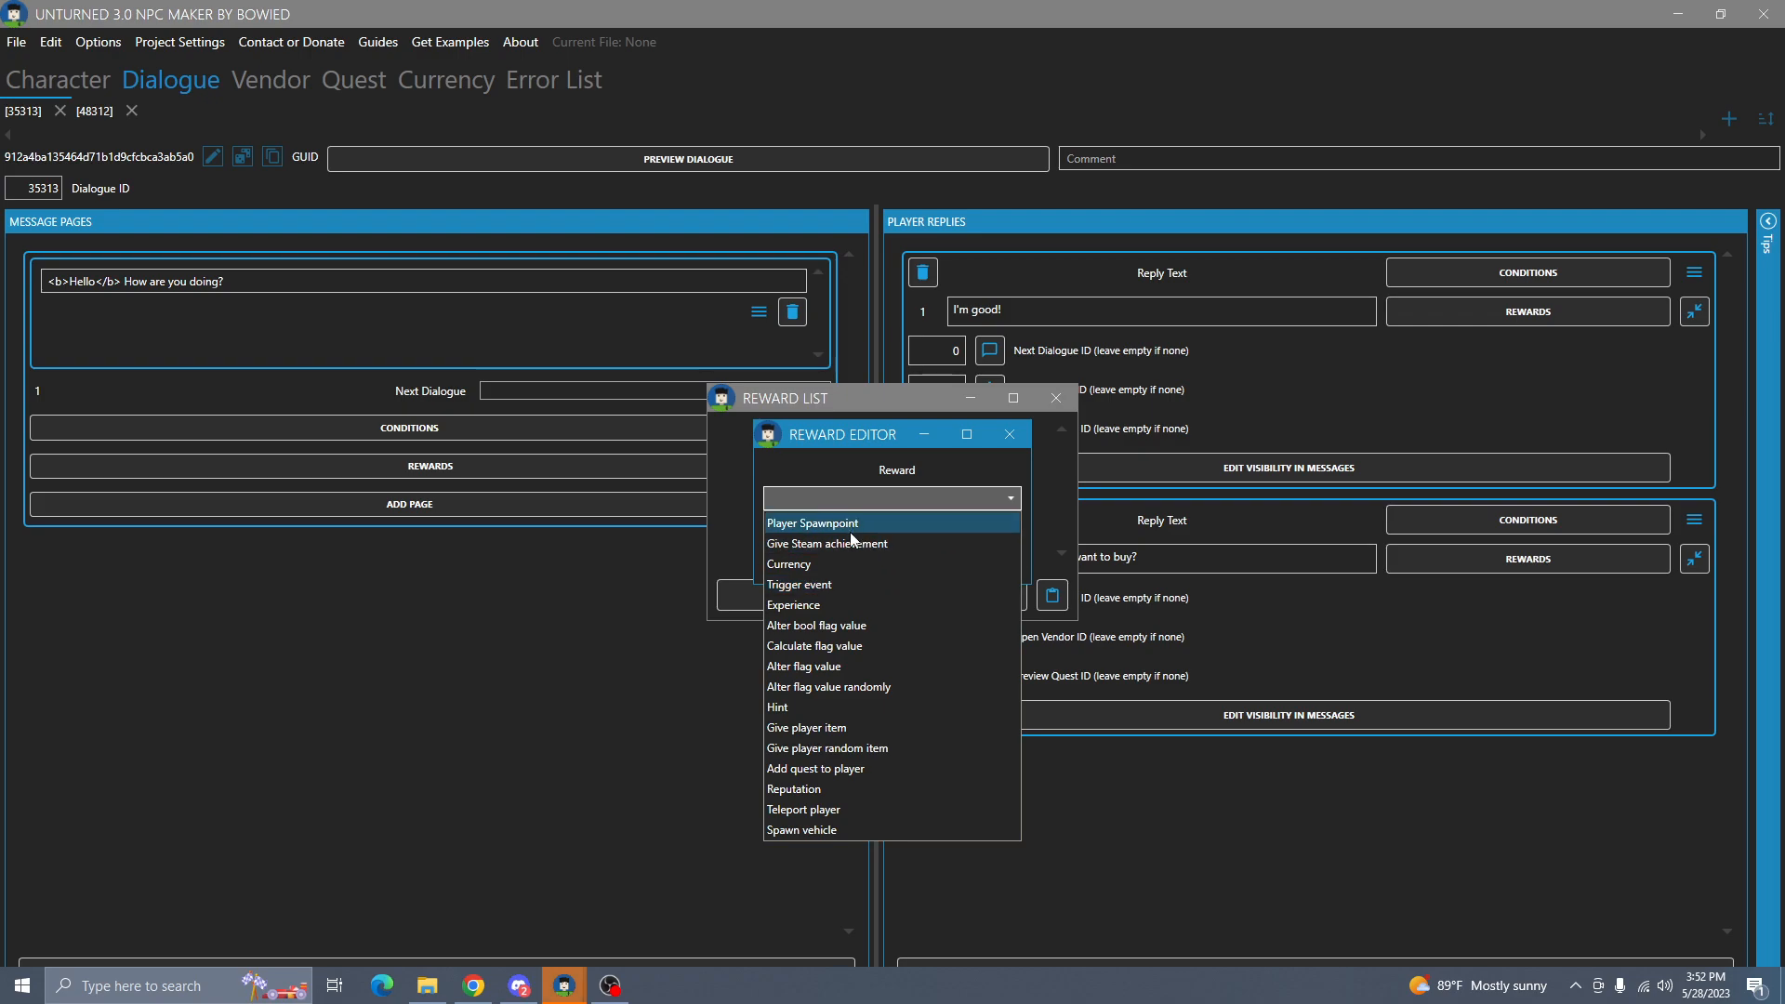
{"action": "left_click", "coordinate": [1007, 448]}
{"action": "left_click", "coordinate": [1010, 434]}
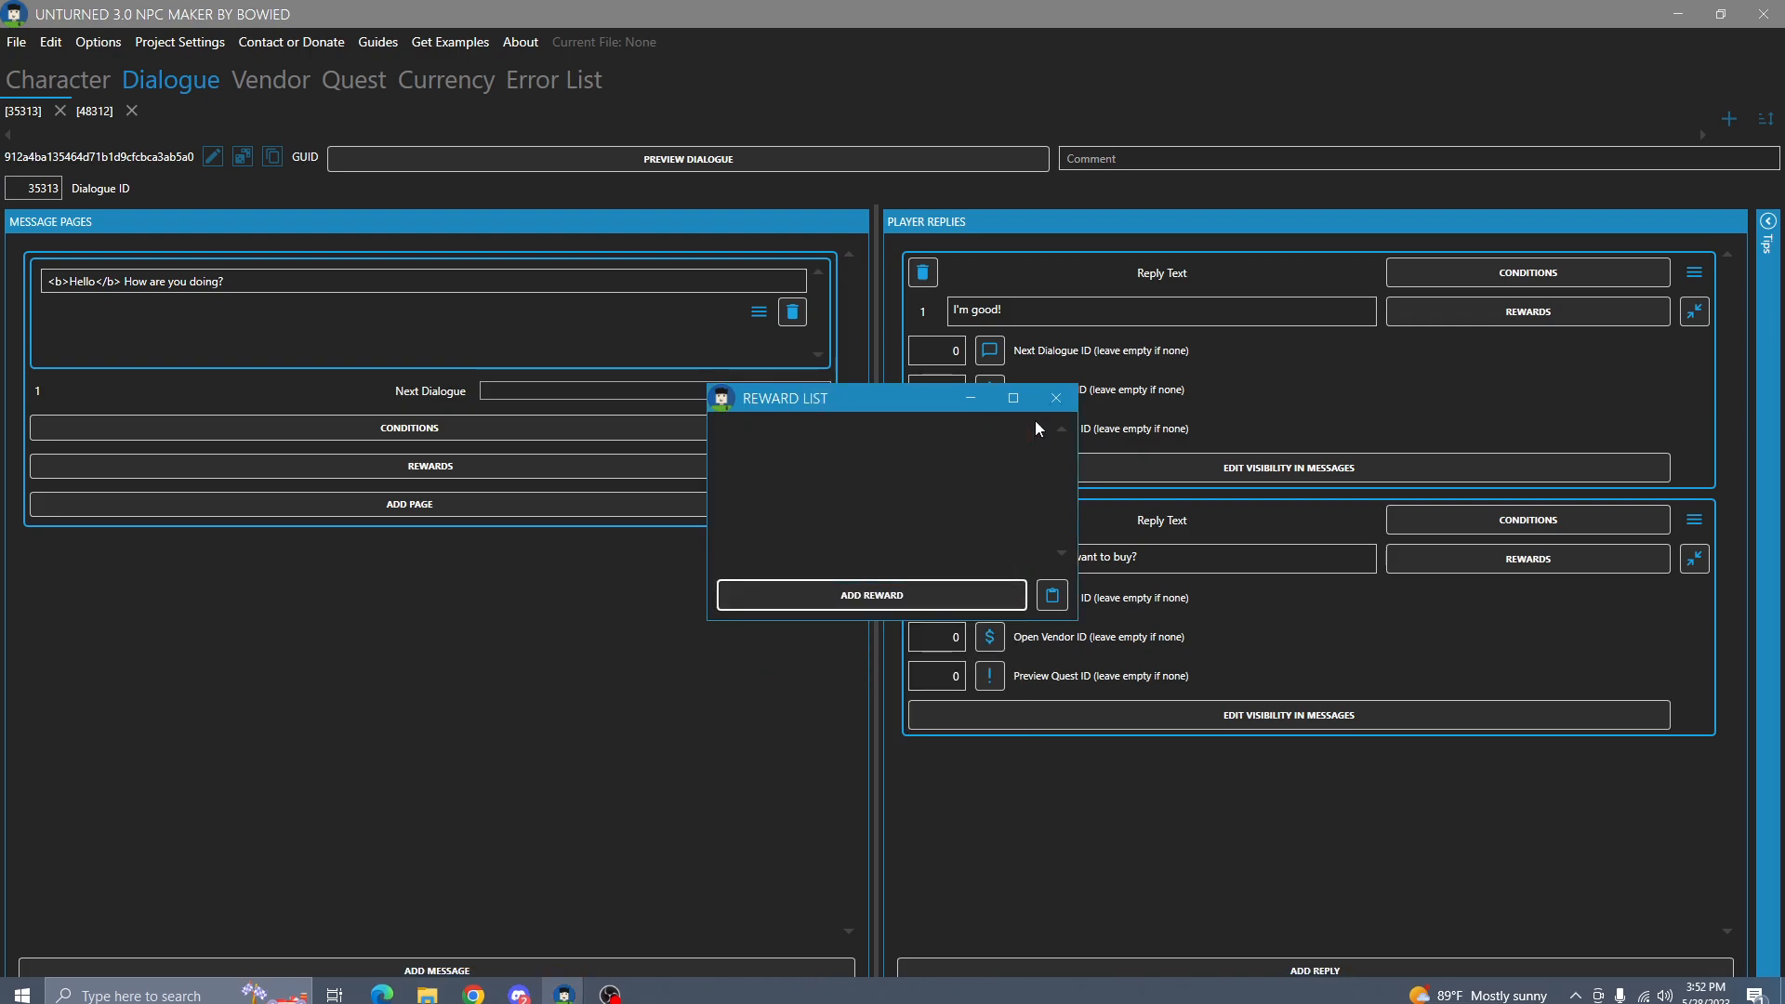
{"action": "left_click", "coordinate": [1056, 398]}
{"action": "left_click", "coordinate": [1158, 715]}
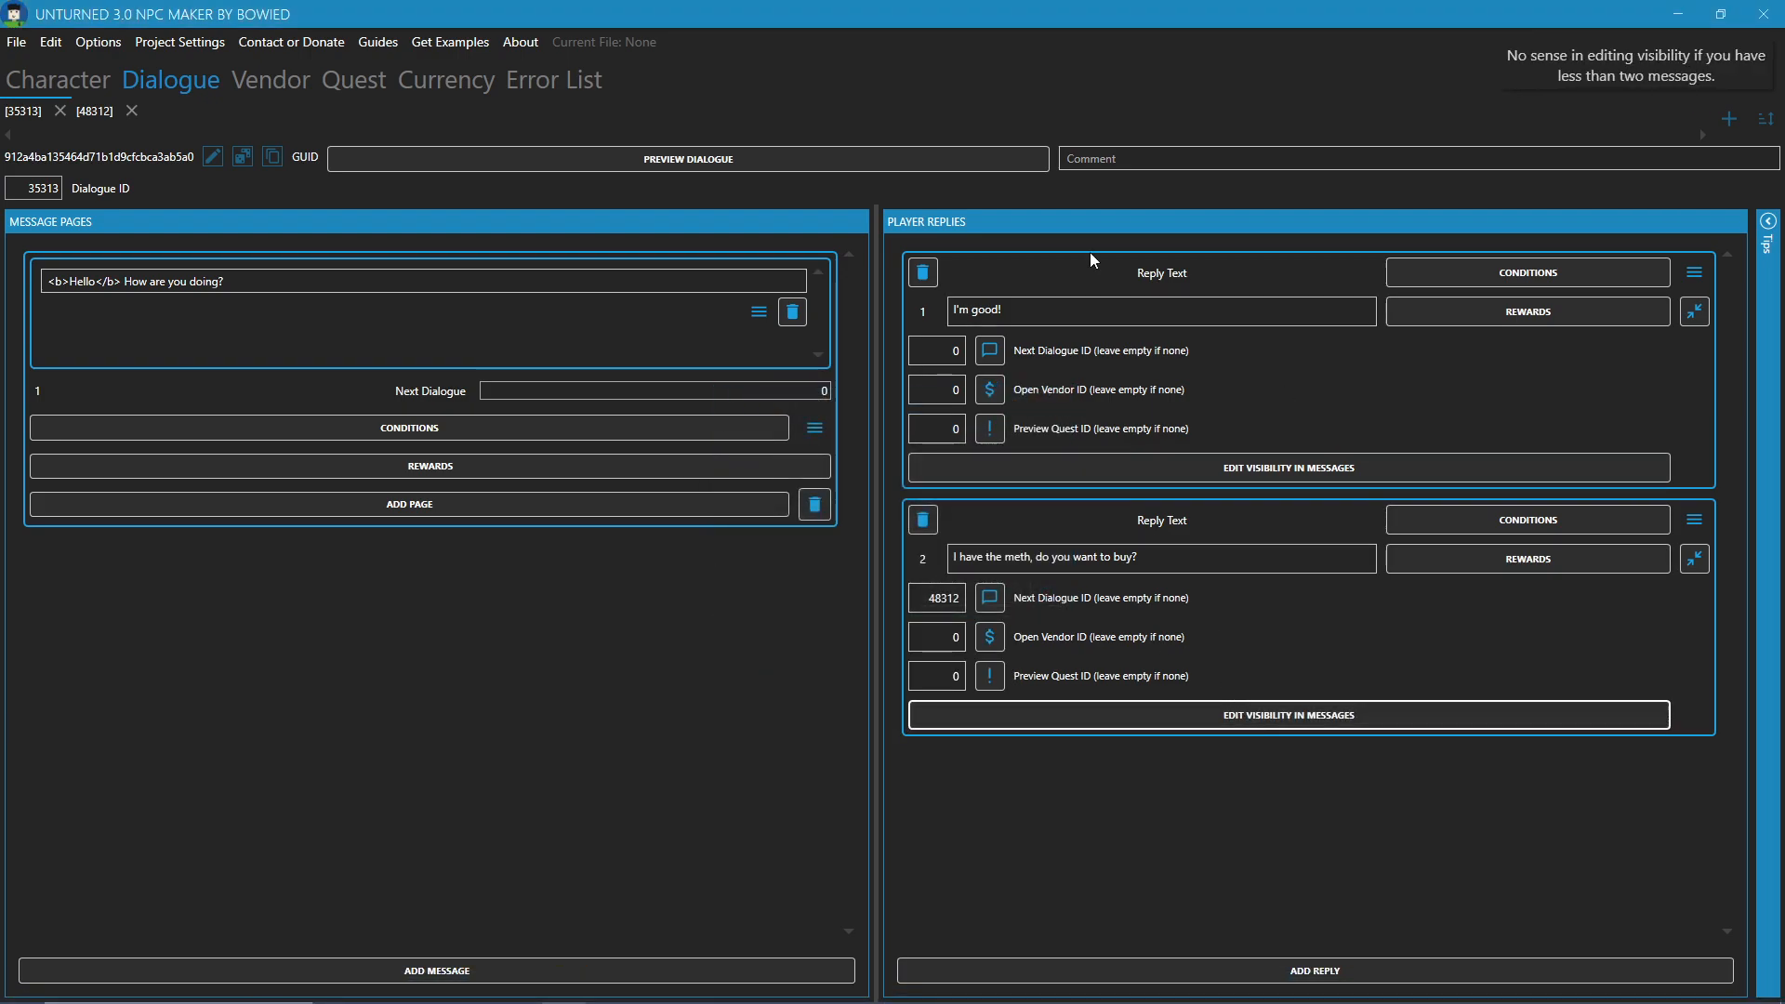
{"action": "left_click", "coordinate": [78, 78]}
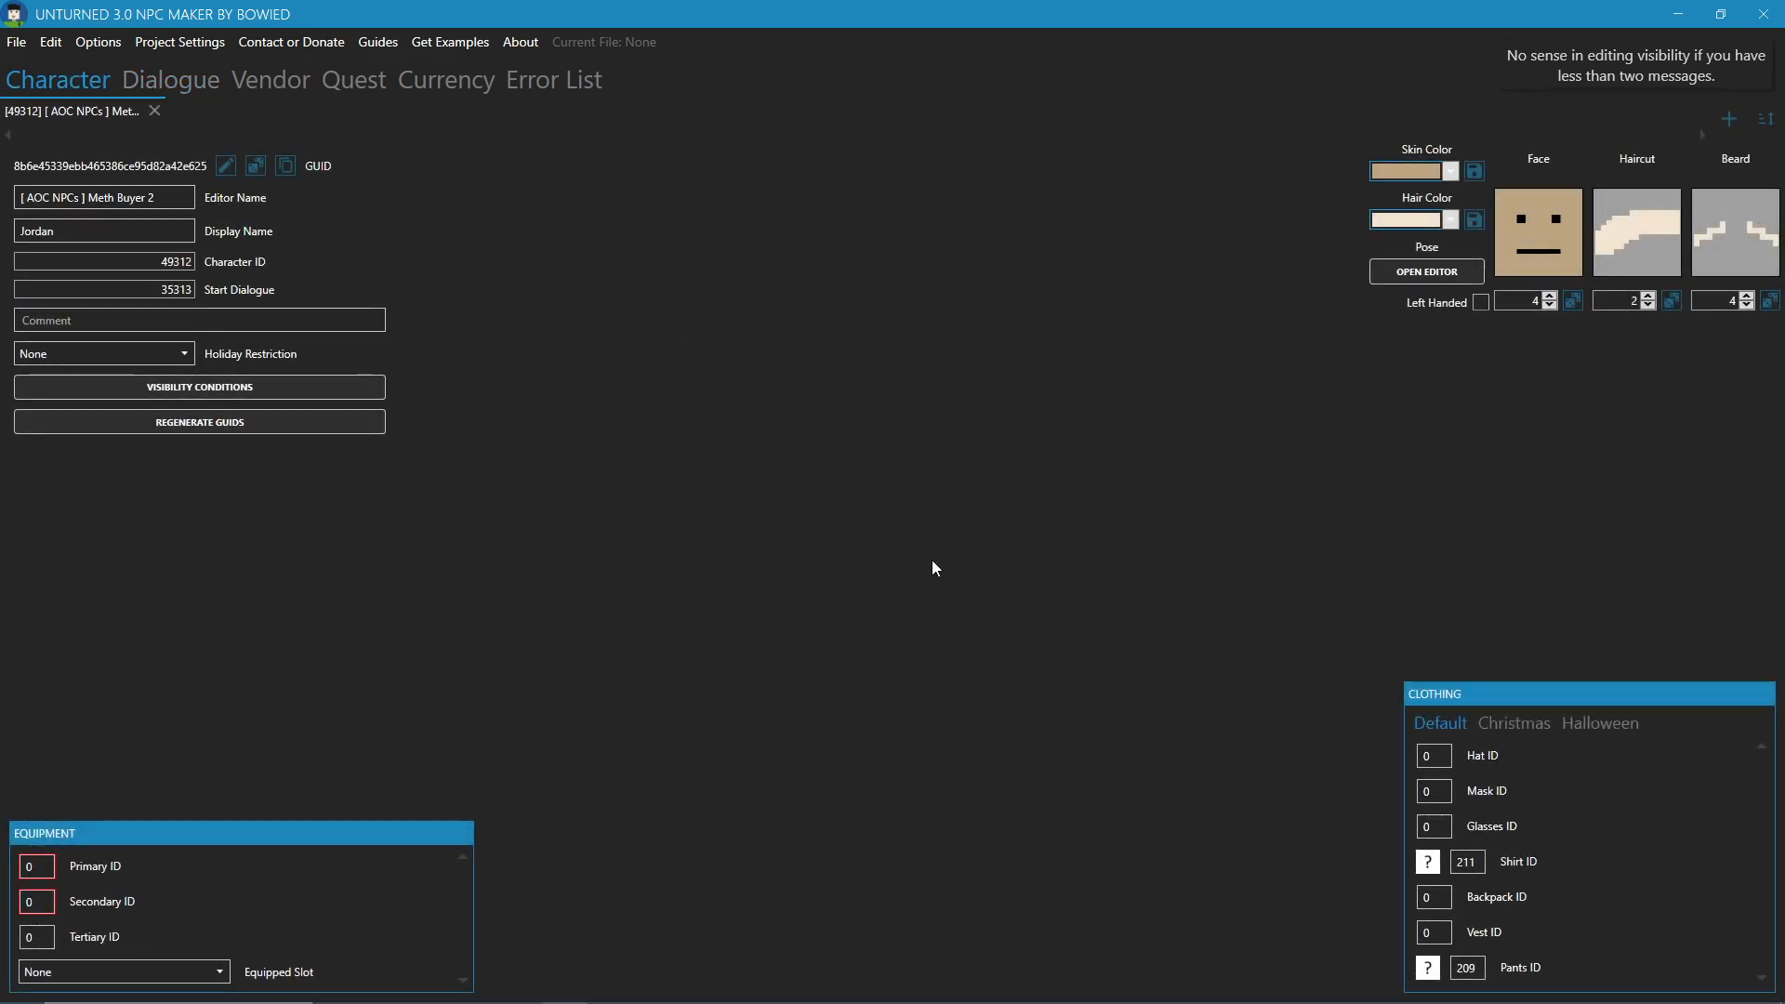
{"action": "left_click", "coordinate": [209, 79]}
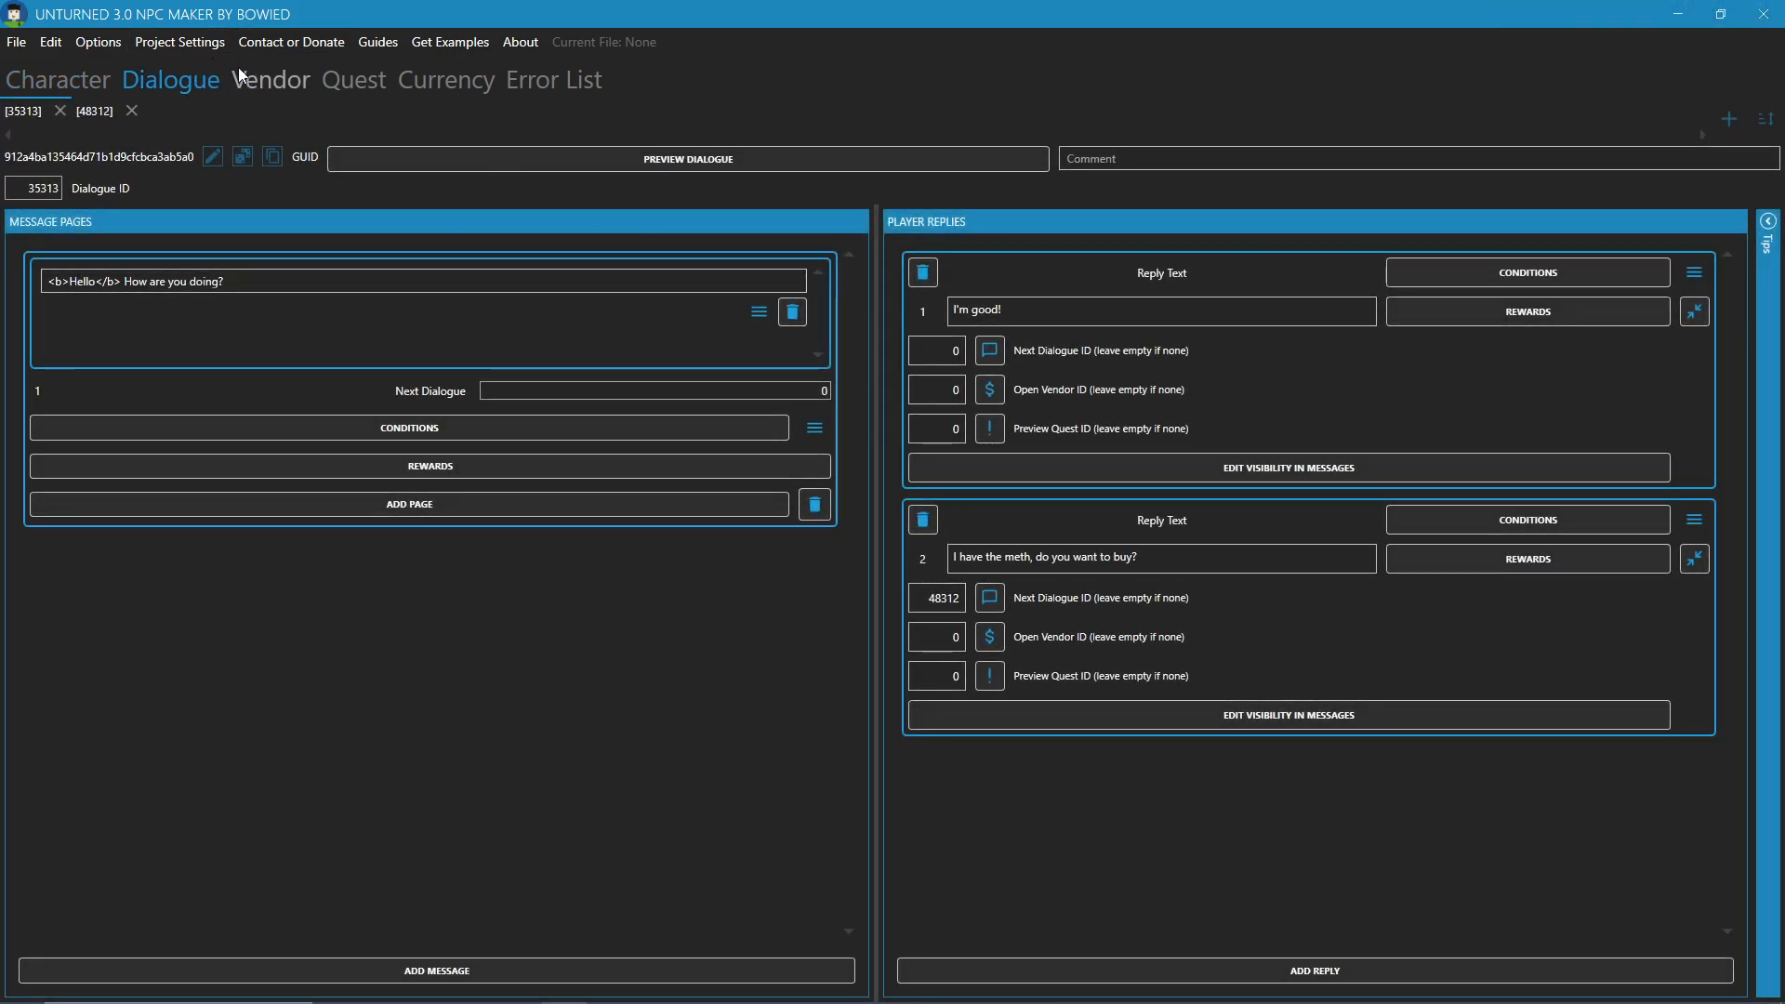
{"action": "left_click", "coordinate": [240, 76]}
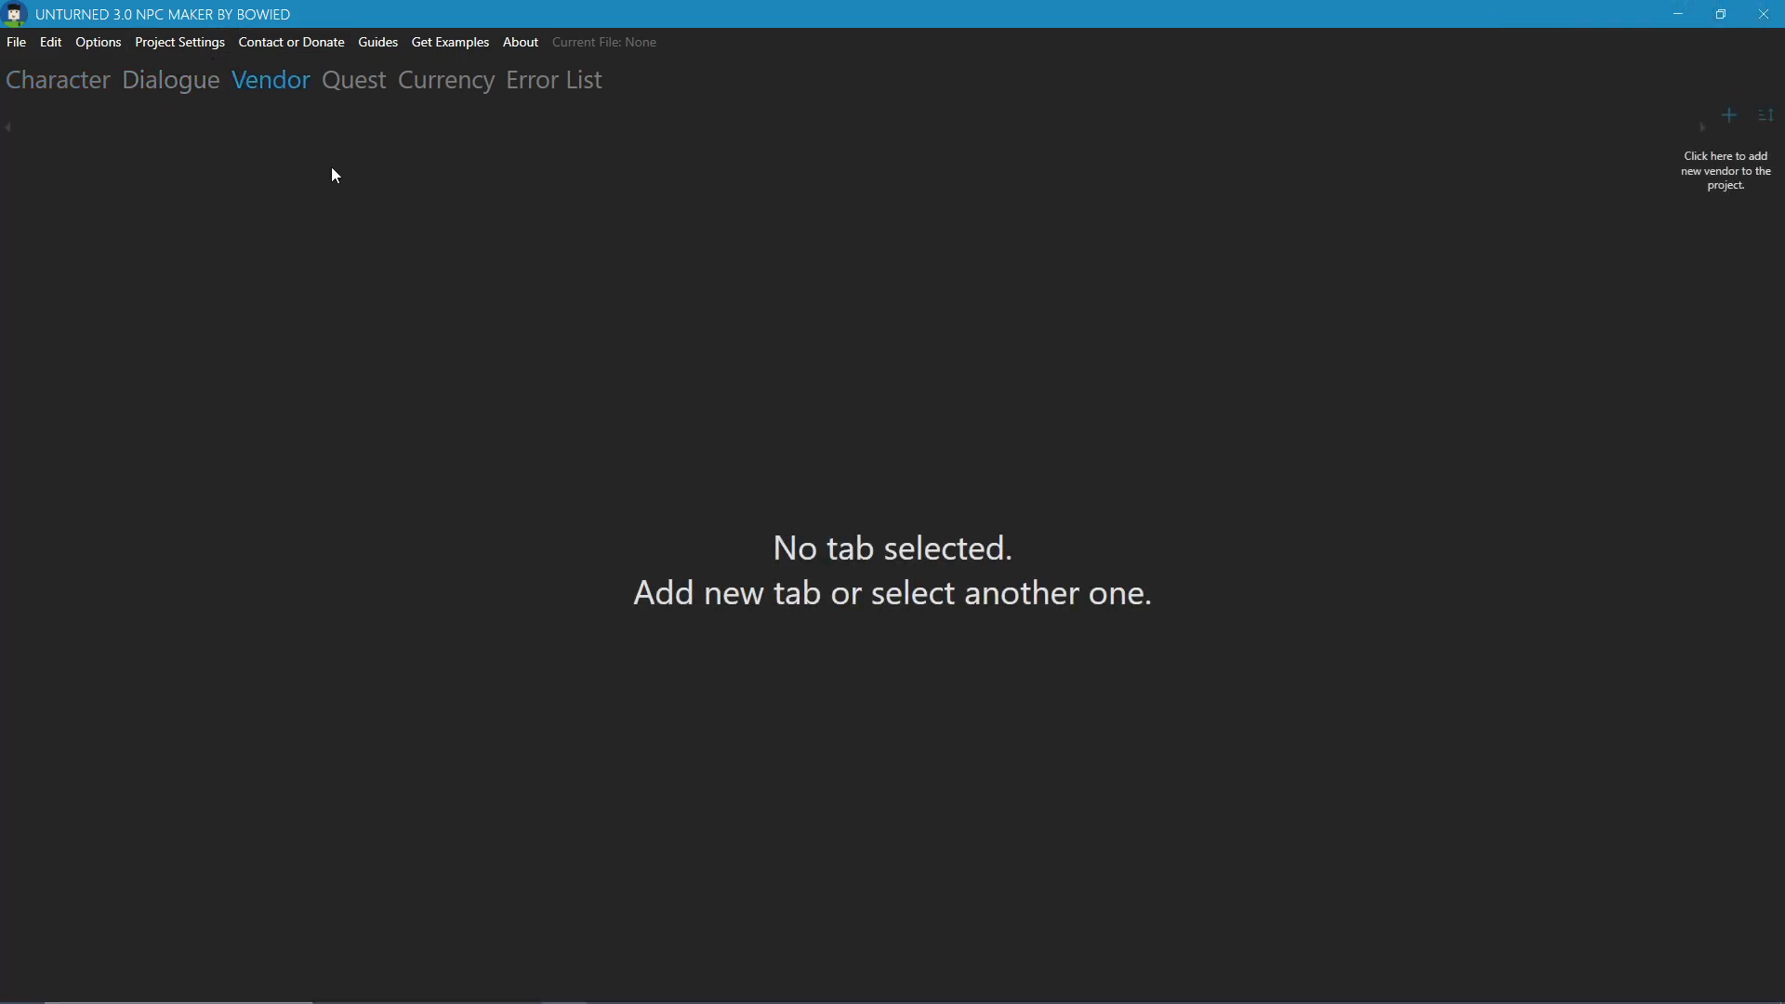
{"action": "left_click", "coordinate": [159, 86]}
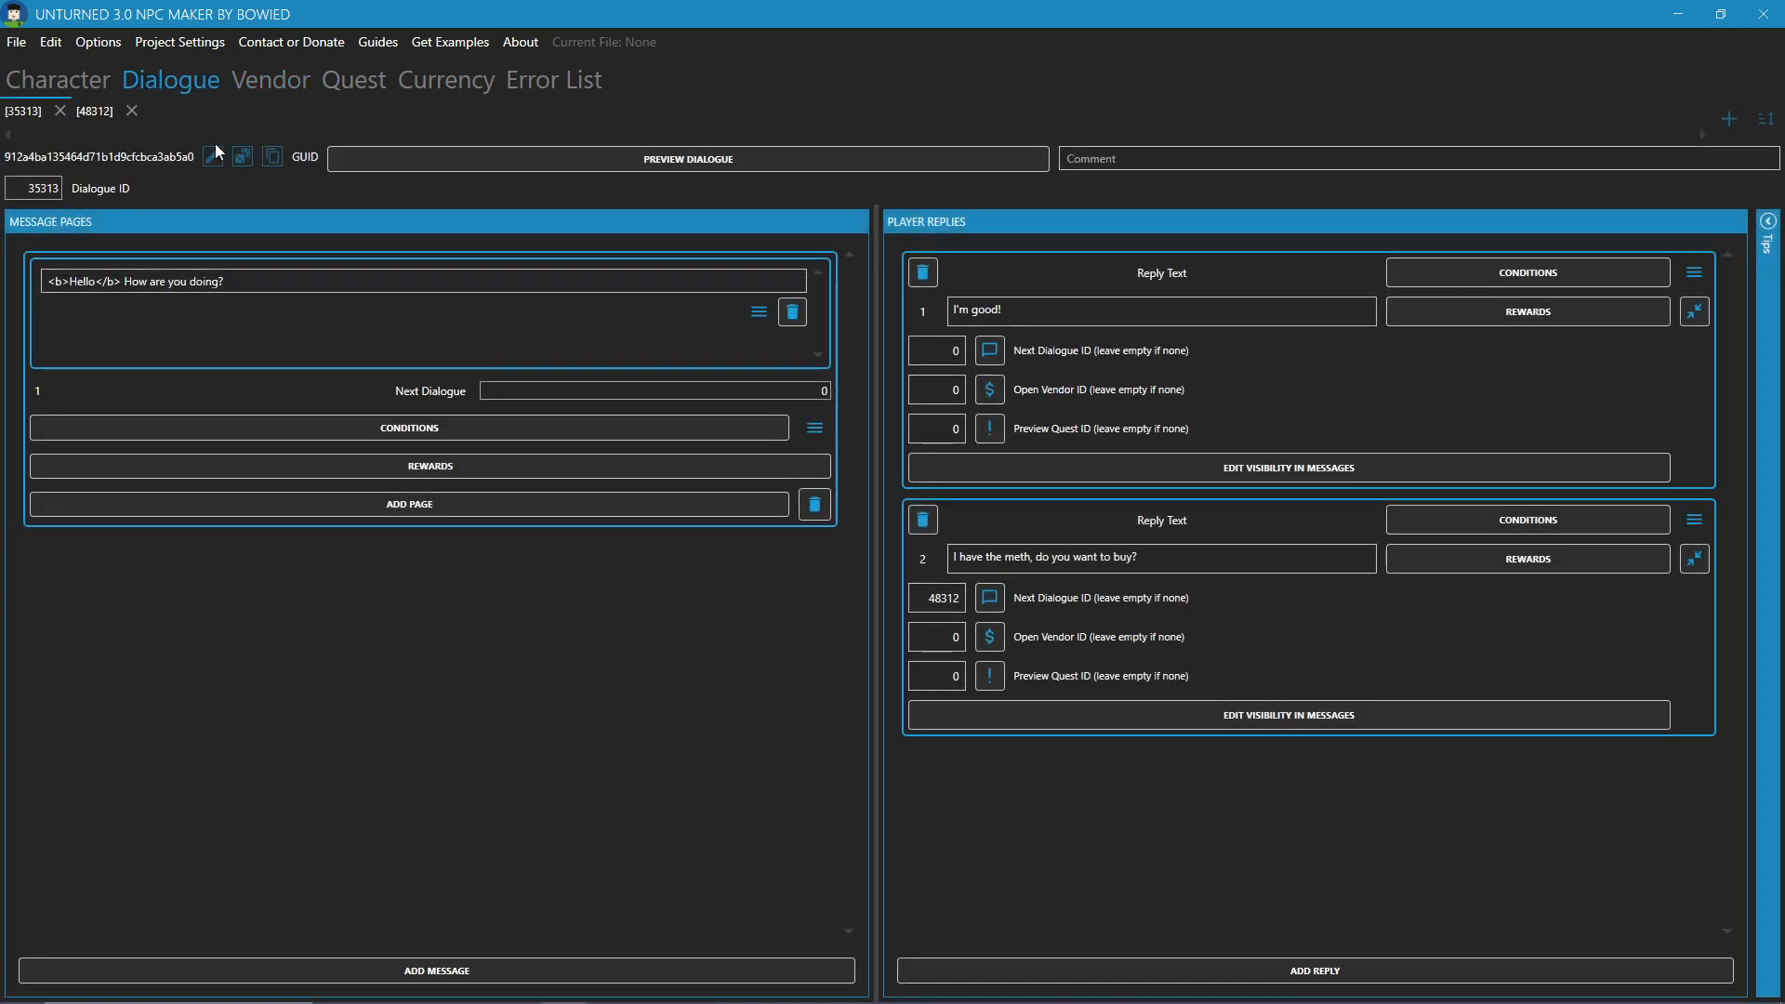